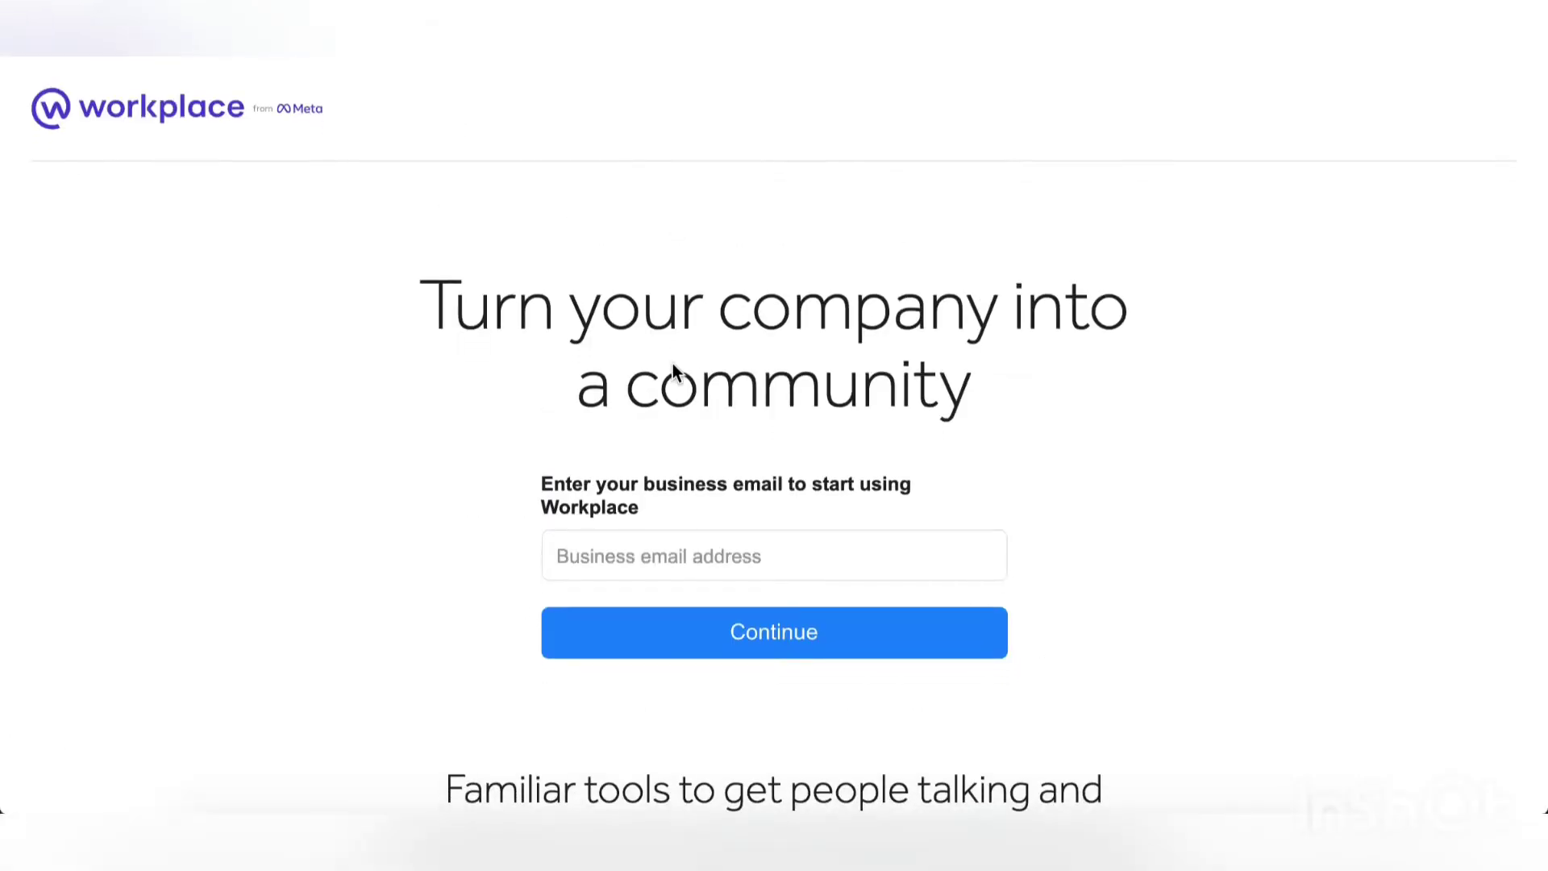
Step: Enter the organization's business e-mail address and continue to the profile step
scroll(672, 367, "down", 2)
scroll(673, 367, "up", 2)
scroll(673, 367, "down", 3)
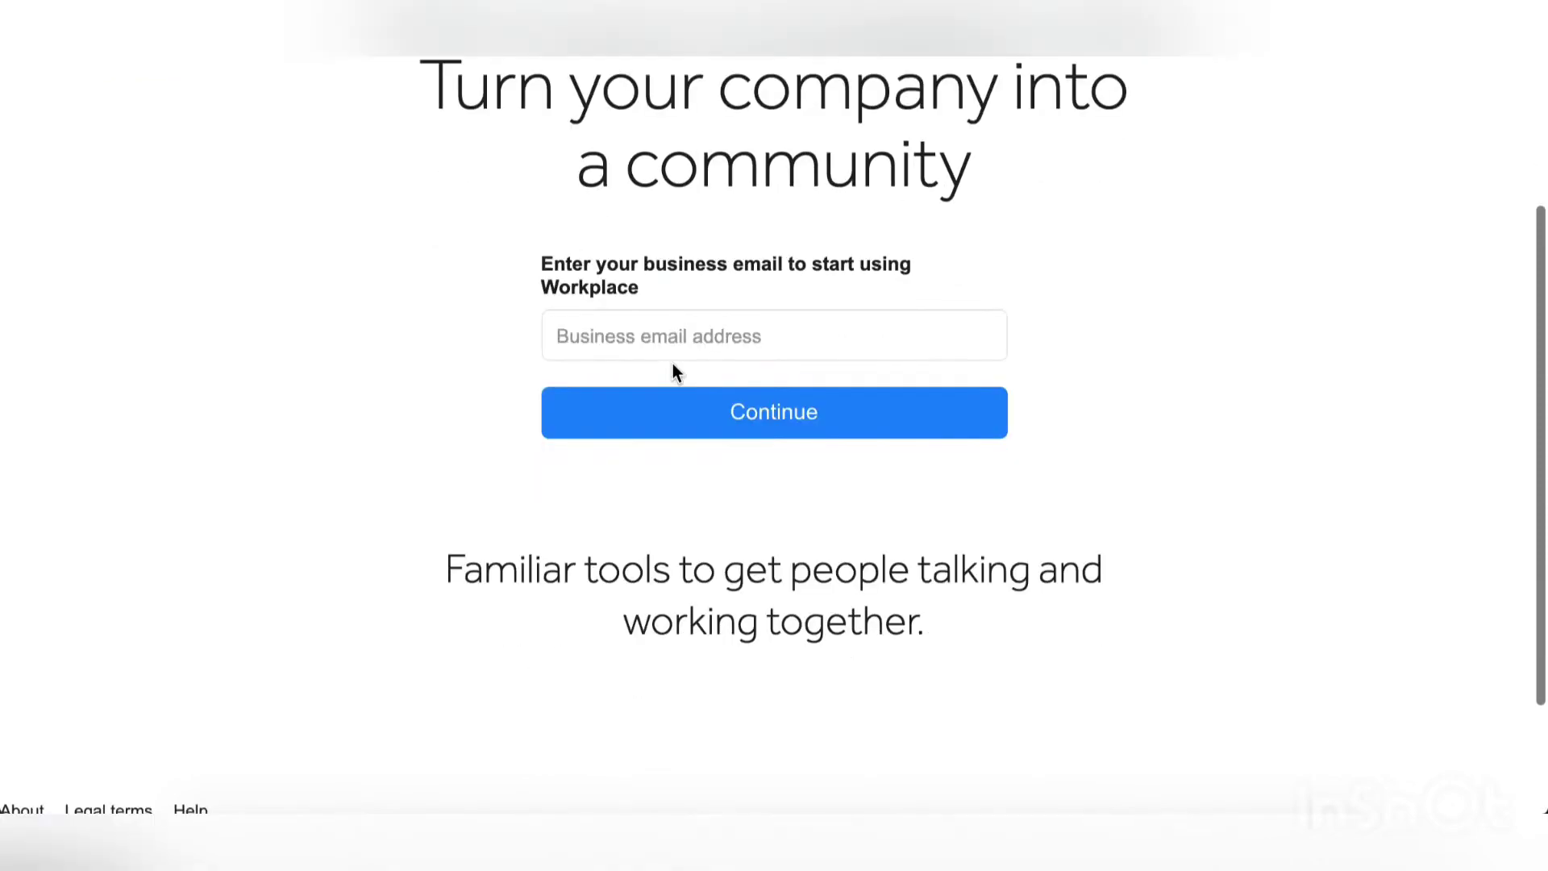
left_click(666, 337)
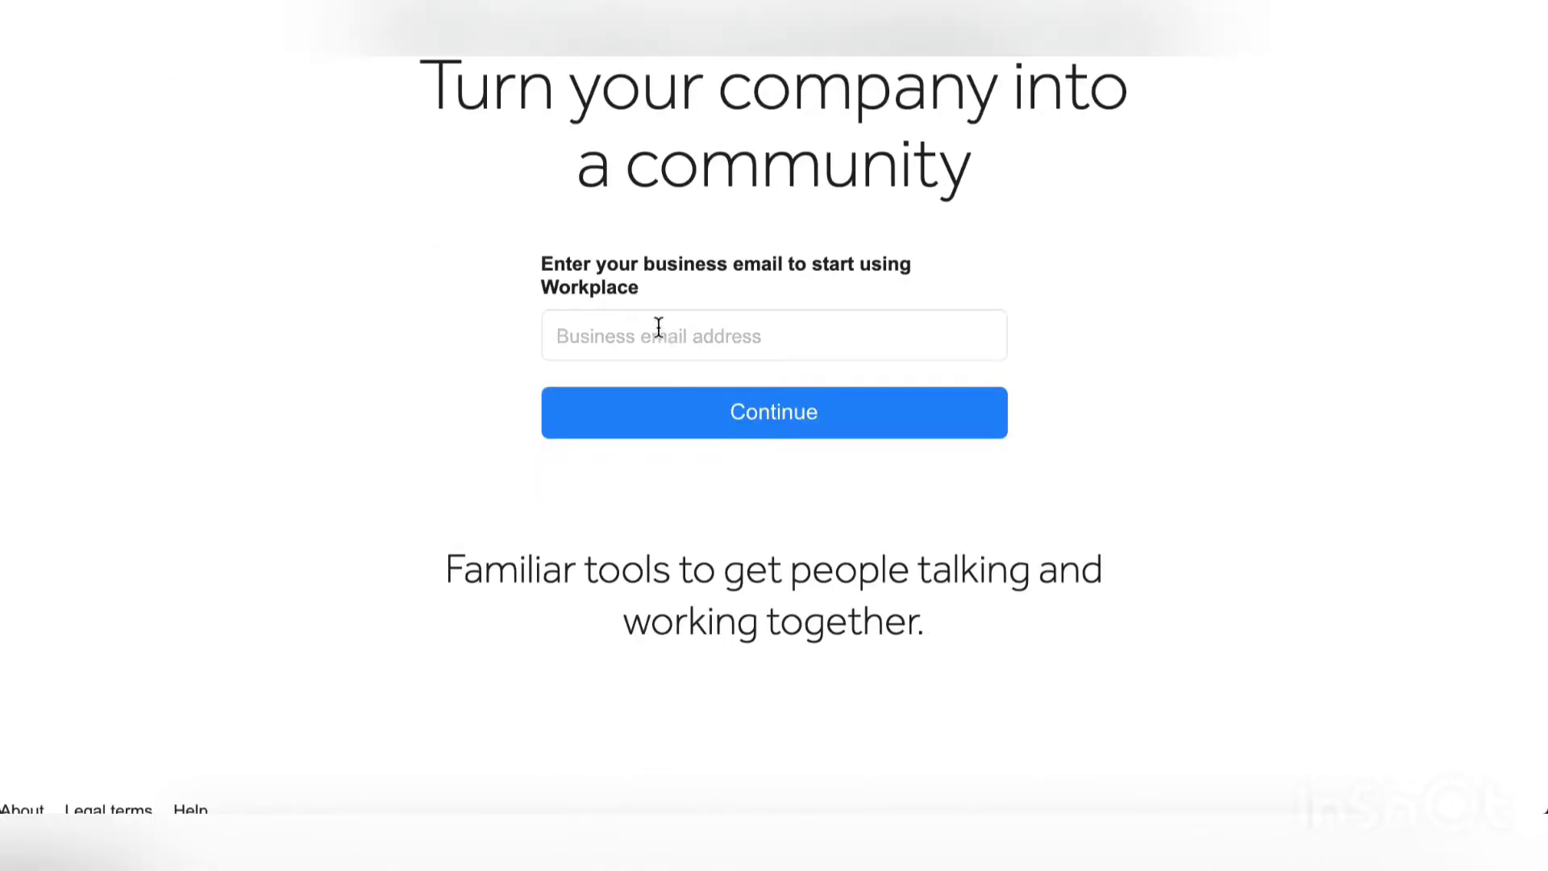
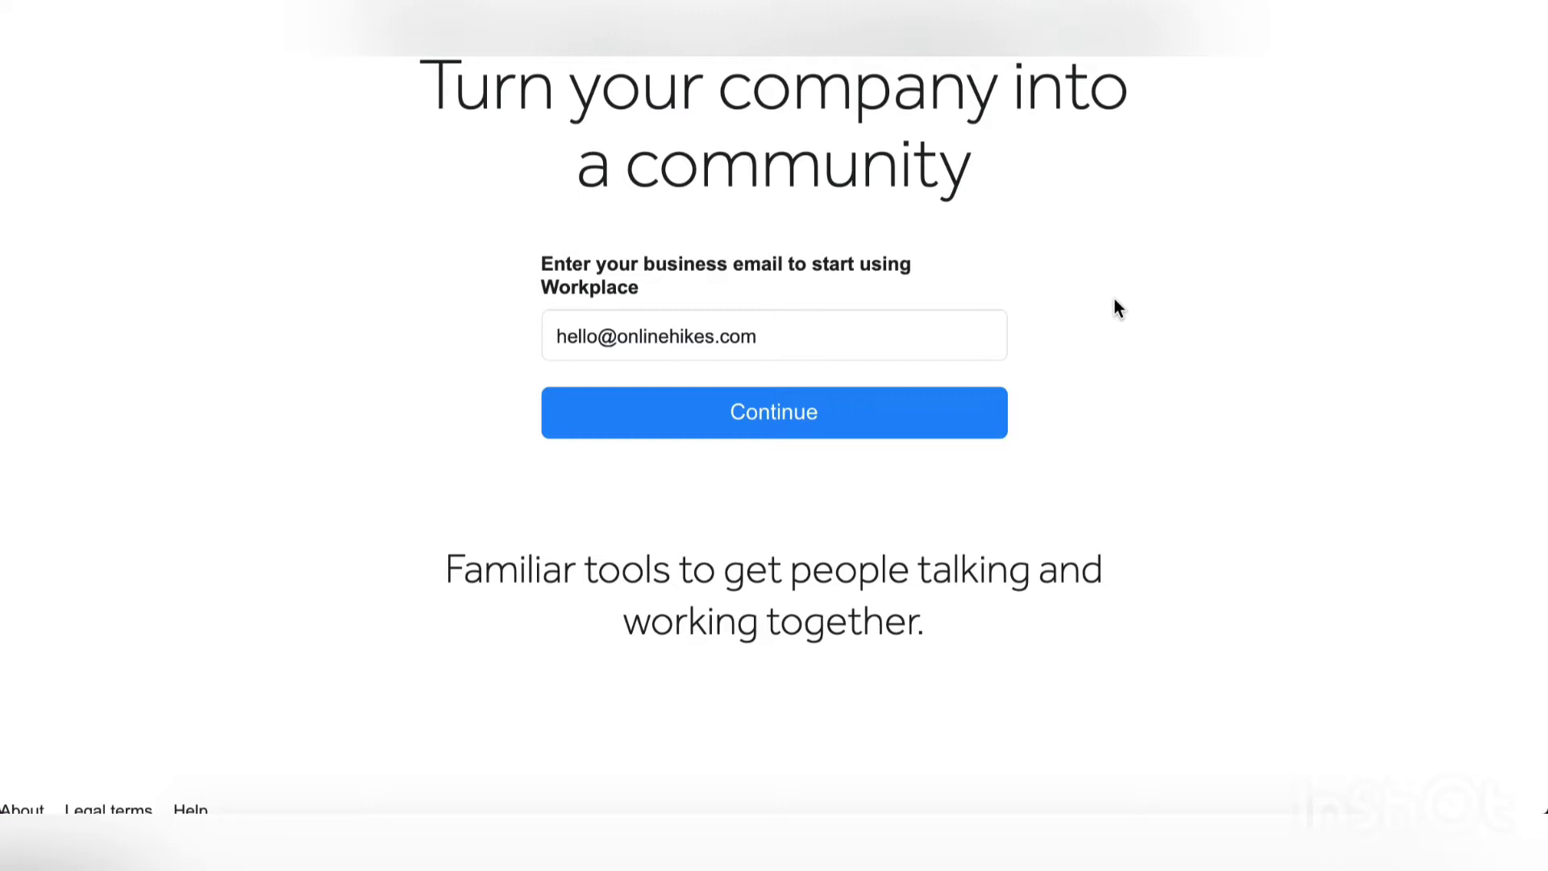
scroll(1115, 307, "down", 1)
left_click(803, 381)
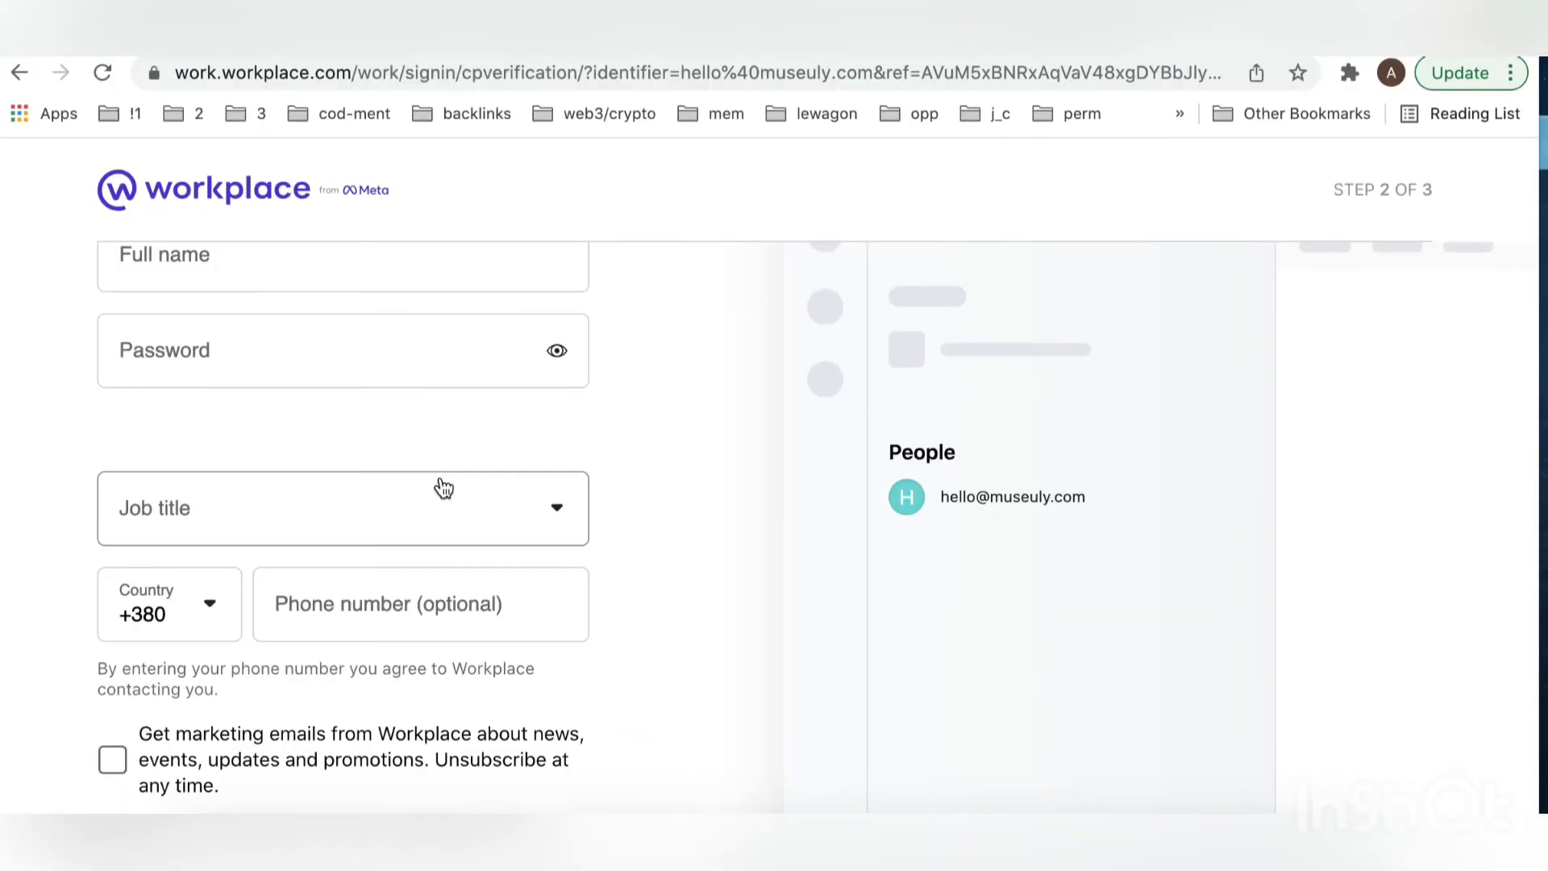
Step: Fill in the full name from its autofill suggestion and move on to the organization details
key("XF86AudioLowerVolume")
key("XF86AudioLowerVolume")
key("XF86AudioLowerVolume")
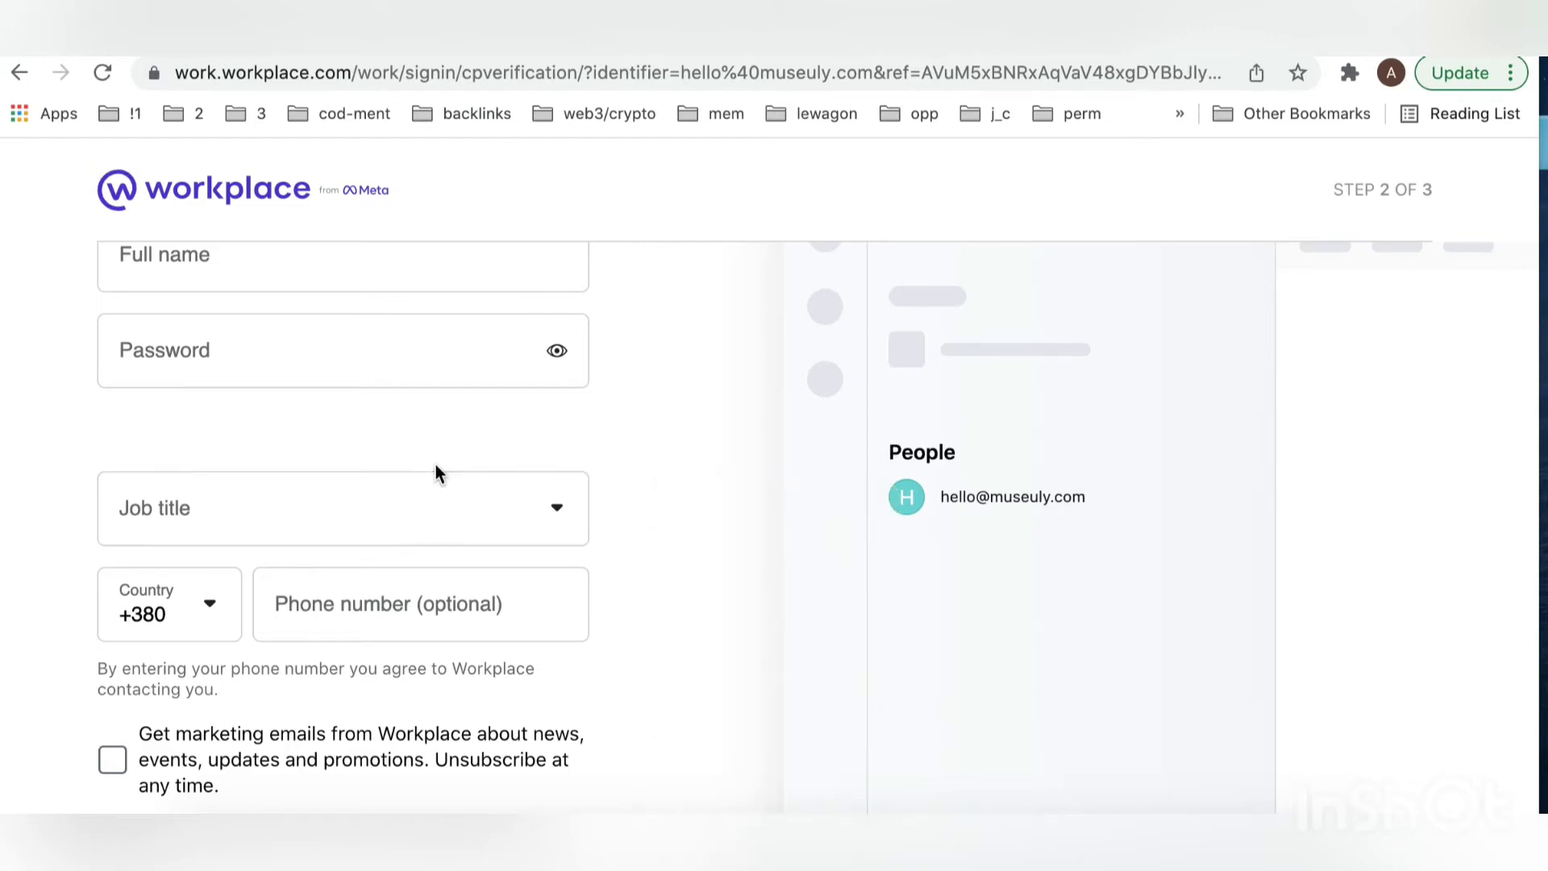
scroll(436, 473, "up", 3)
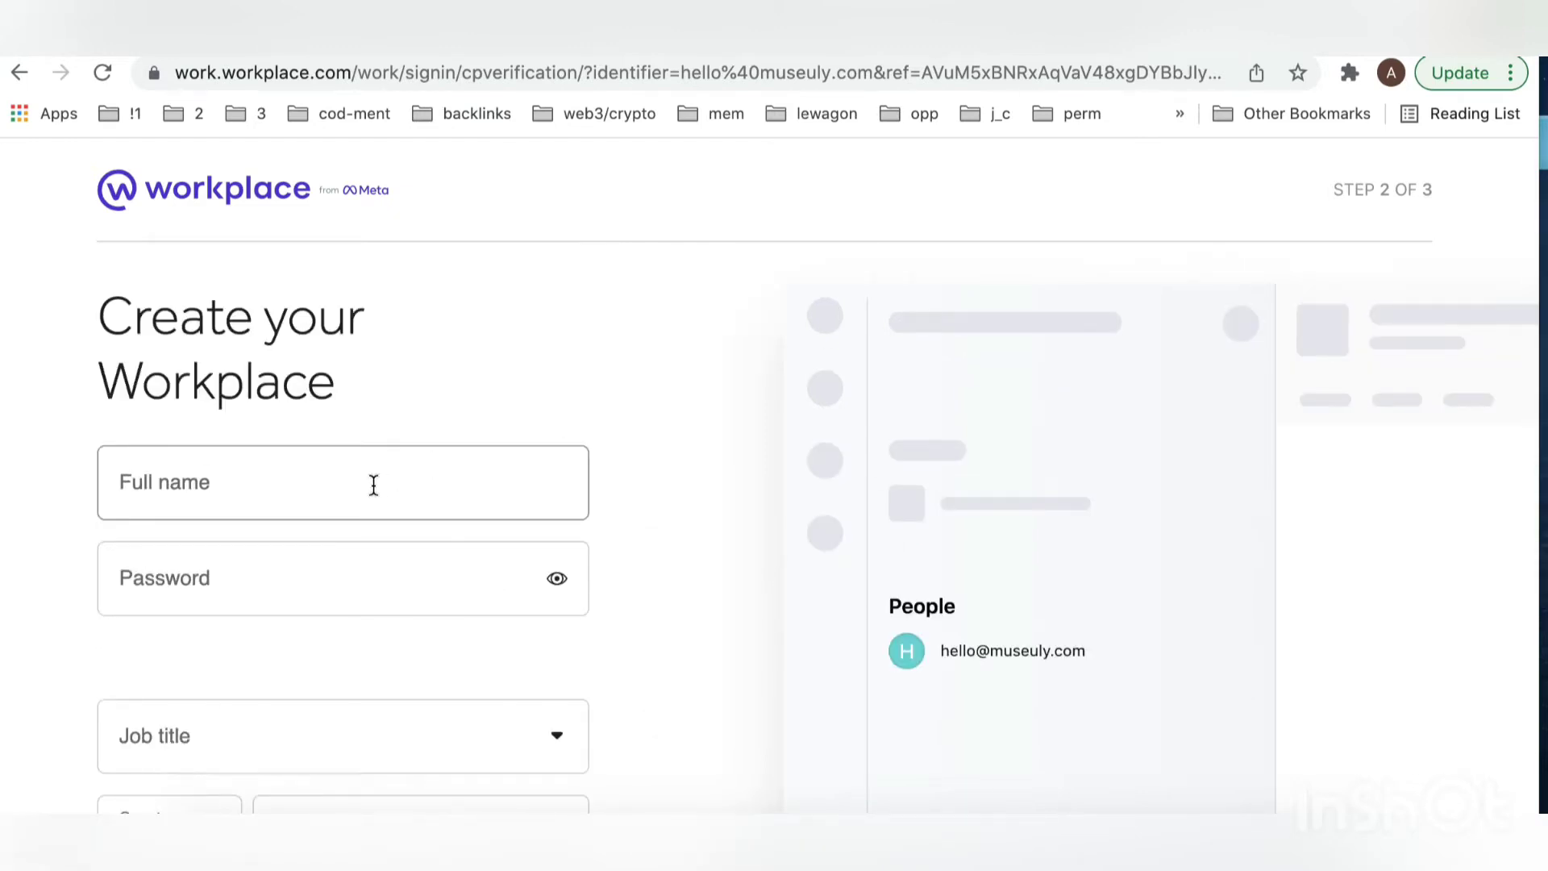
left_click(374, 484)
type("And")
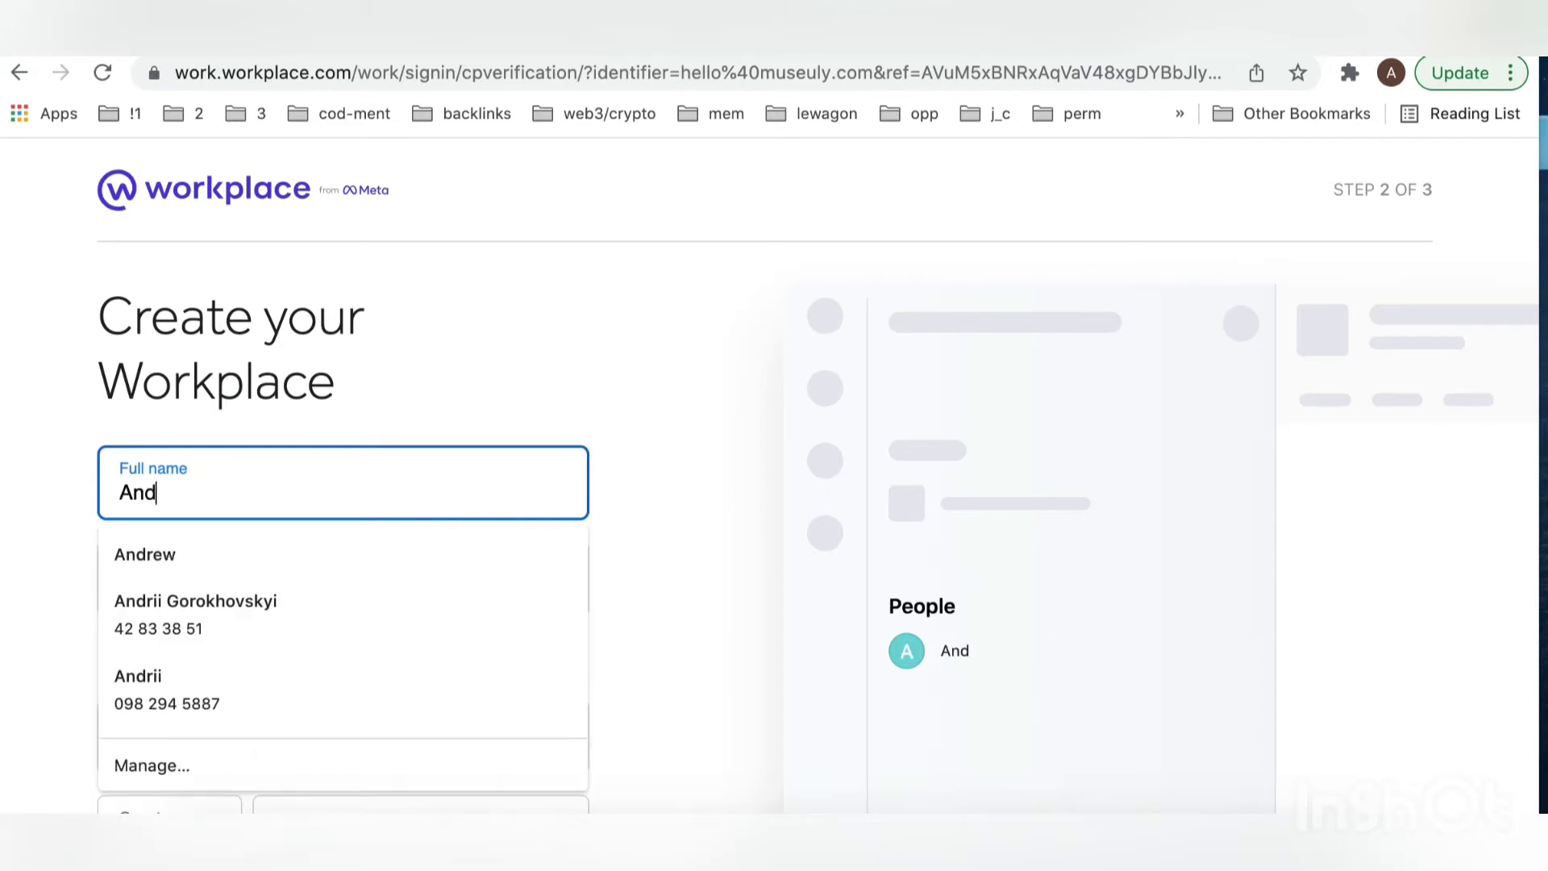
type("rii")
left_click(320, 560)
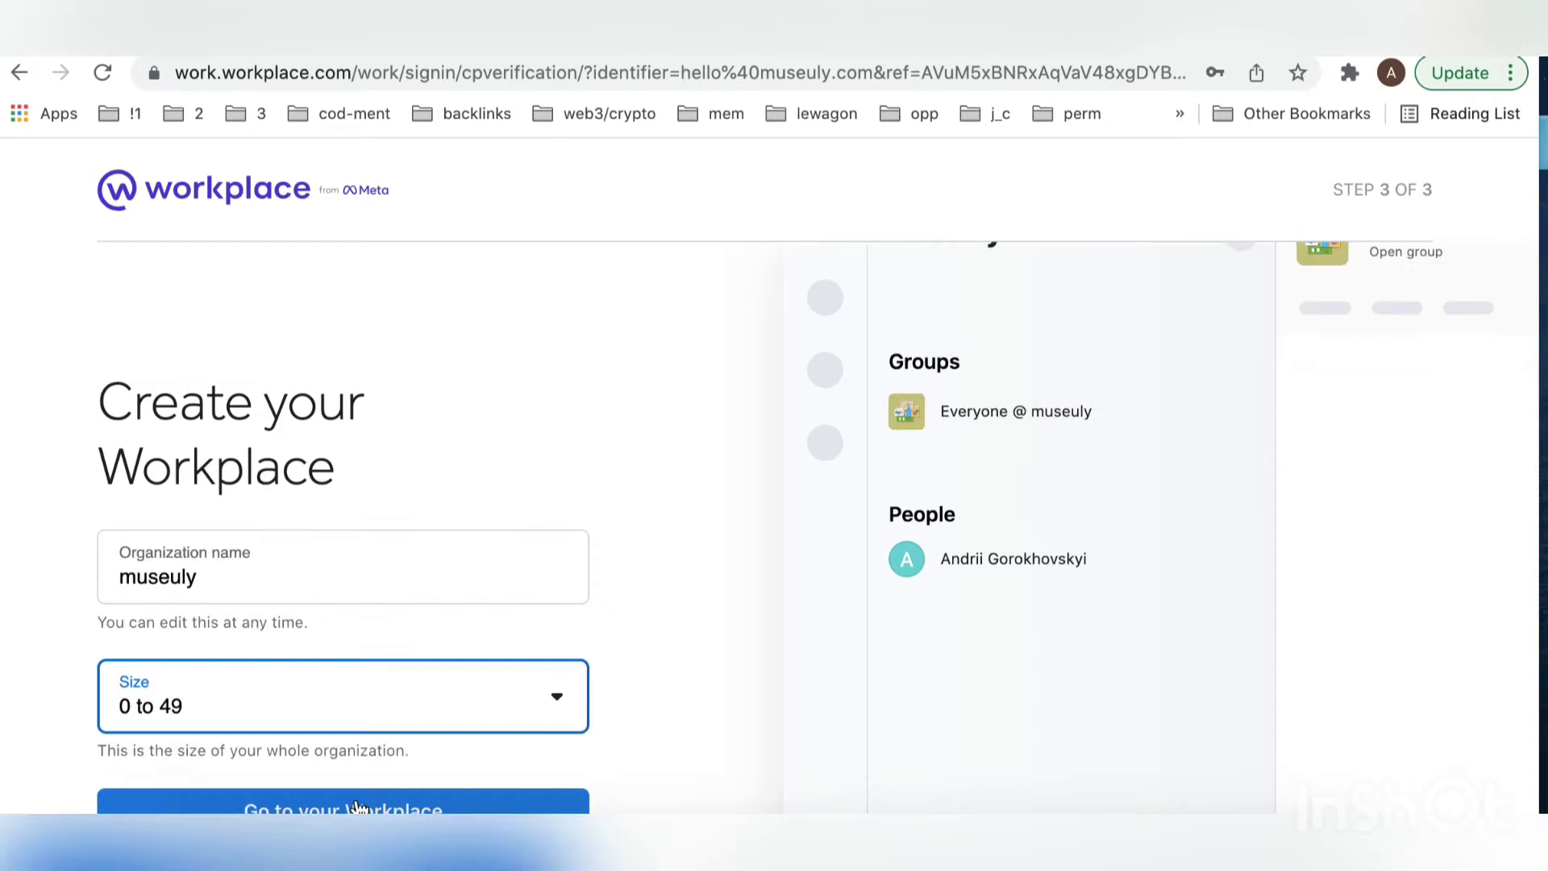
scroll(577, 475, "down", 2)
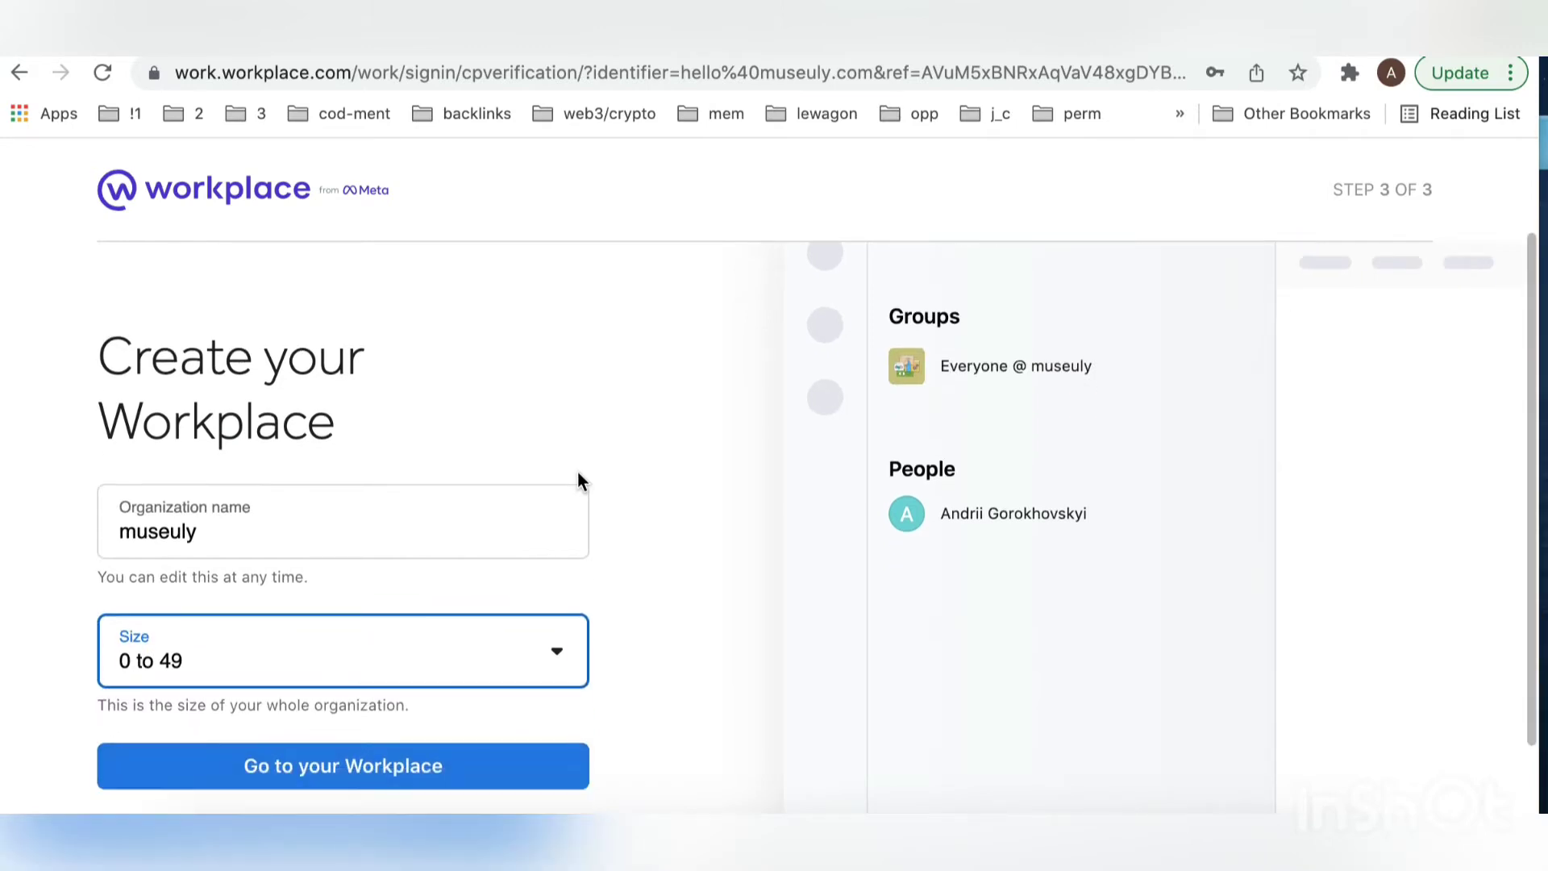
scroll(578, 474, "down", 1)
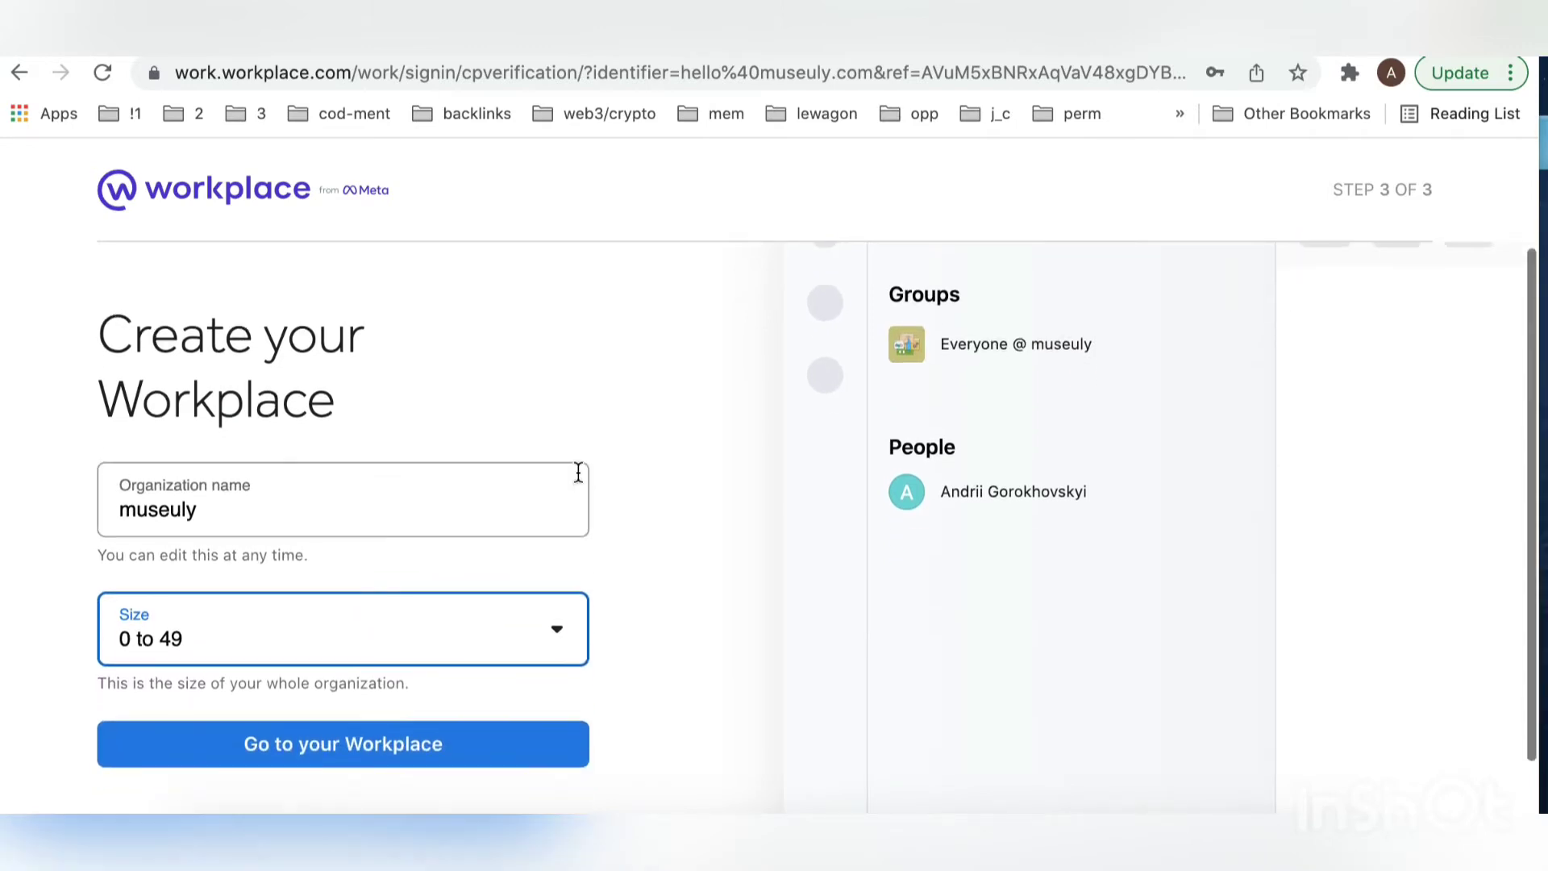
Step: Create the museuly workplace and look over the 'What do you want to try first?' page
left_click(413, 755)
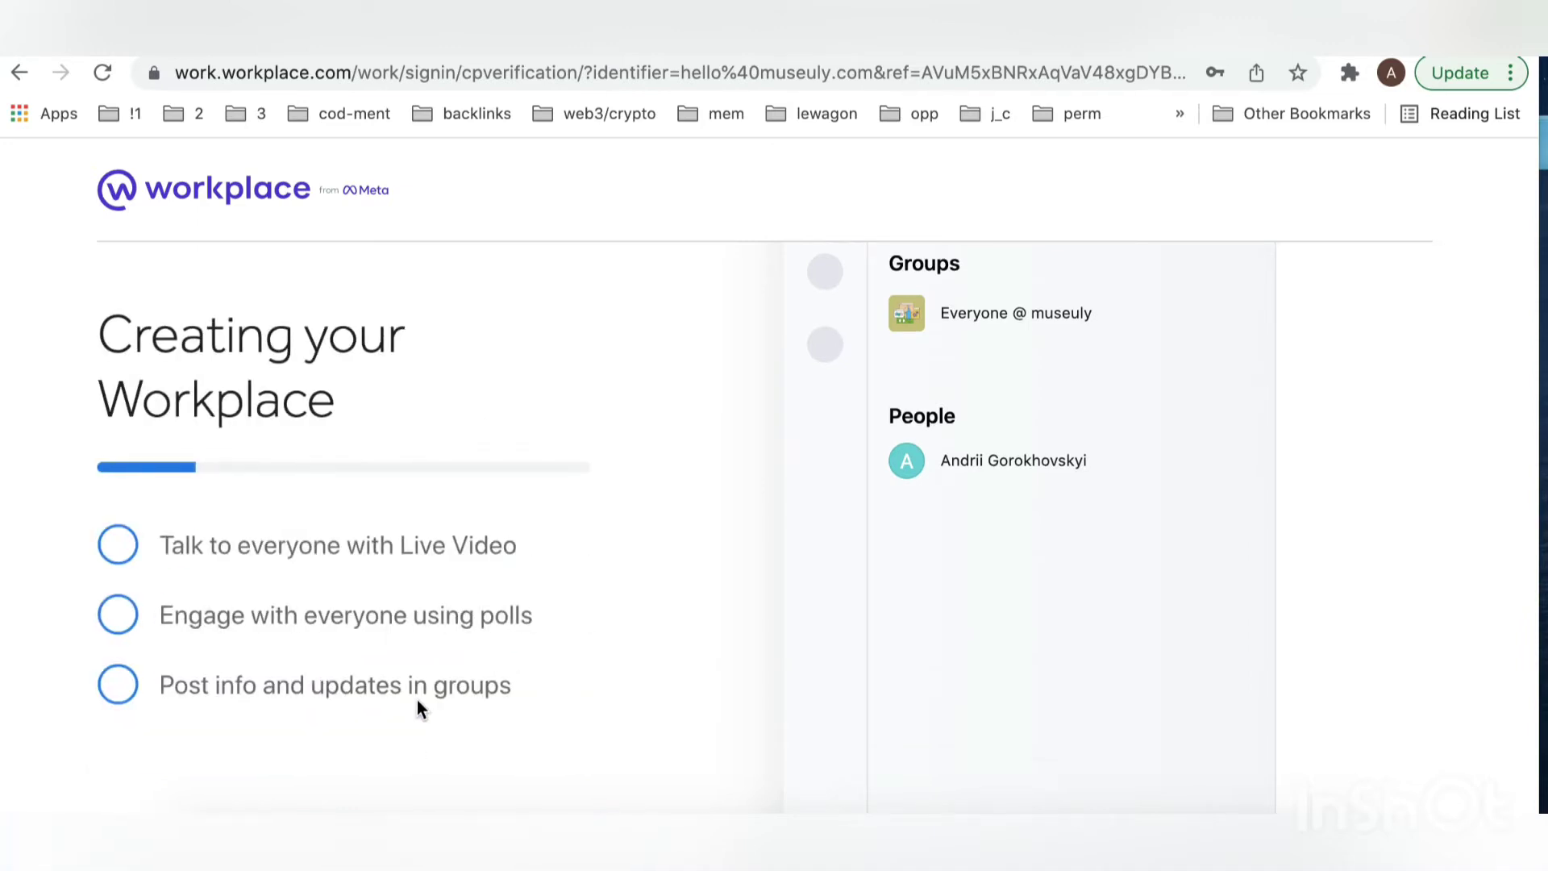
scroll(428, 613, "down", 2)
scroll(429, 615, "down", 1)
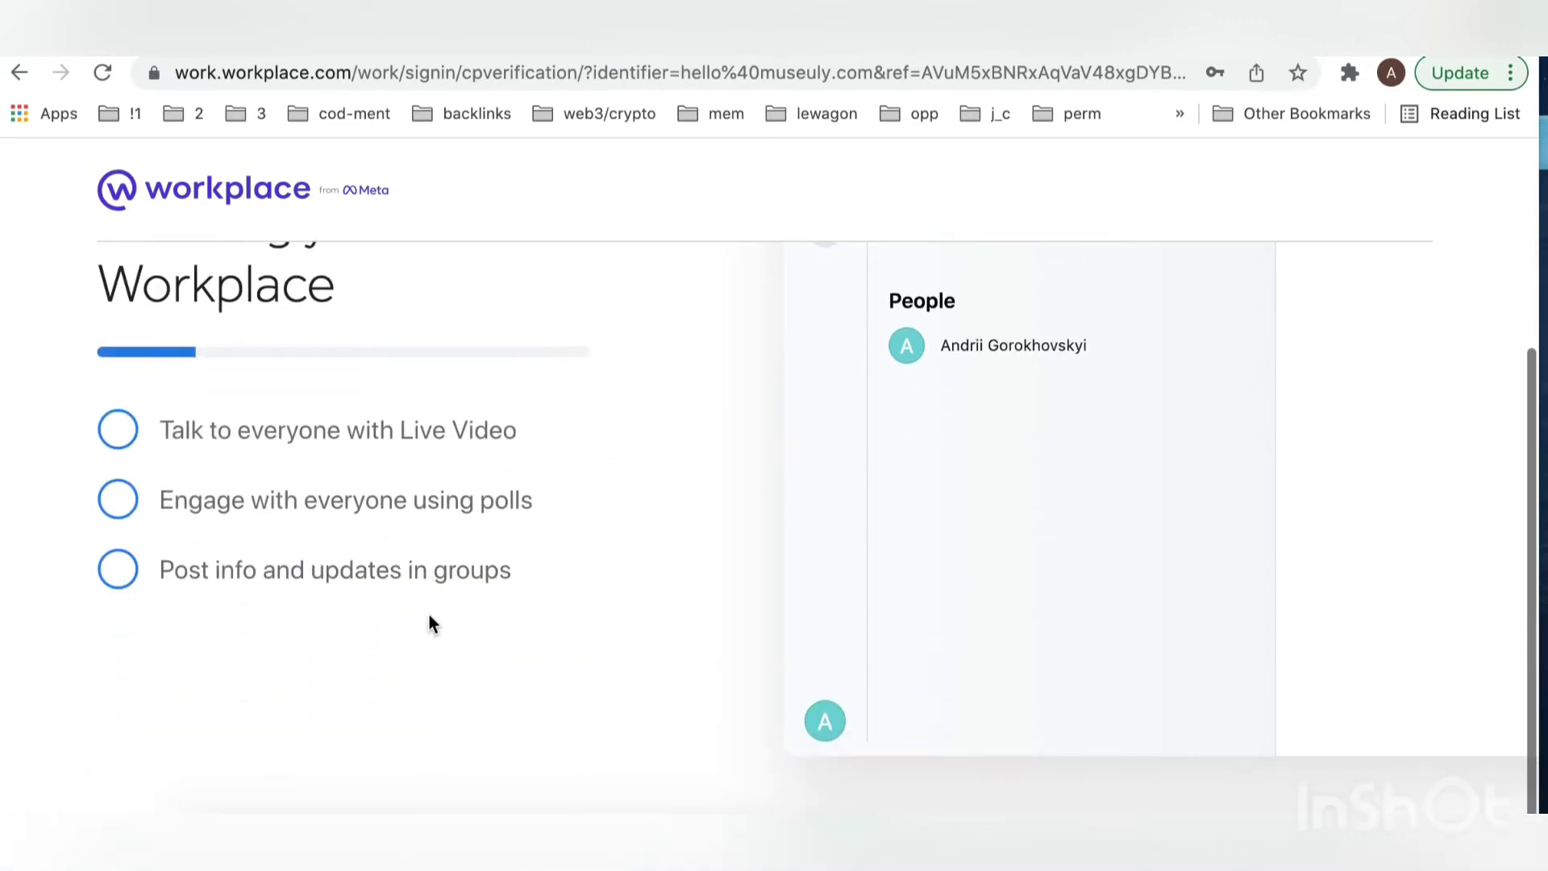
scroll(127, 473, "up", 4)
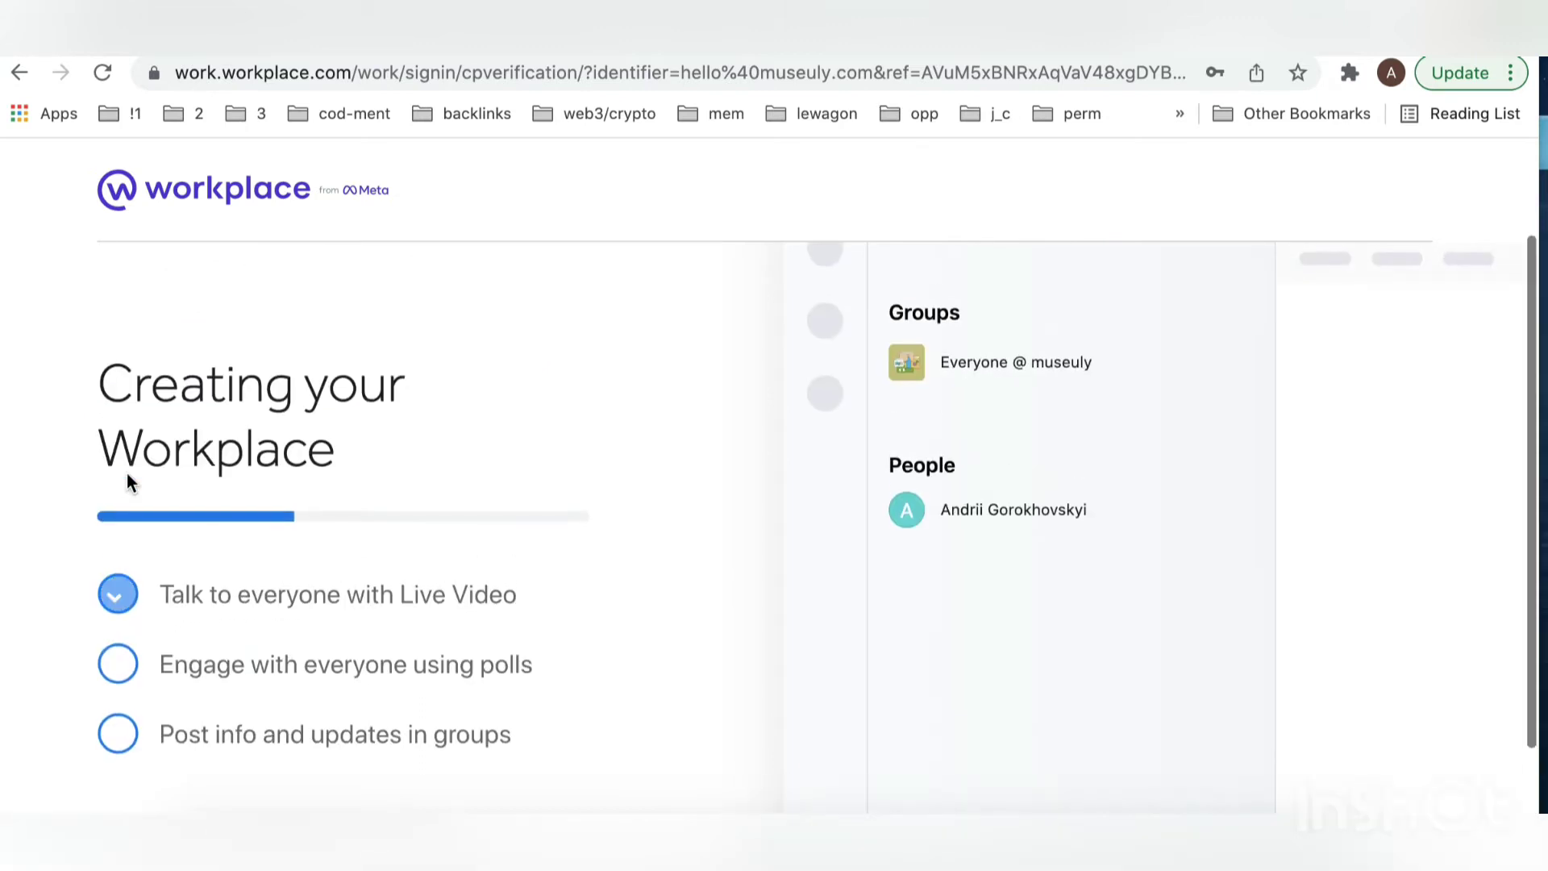
scroll(127, 472, "down", 5)
scroll(127, 473, "up", 3)
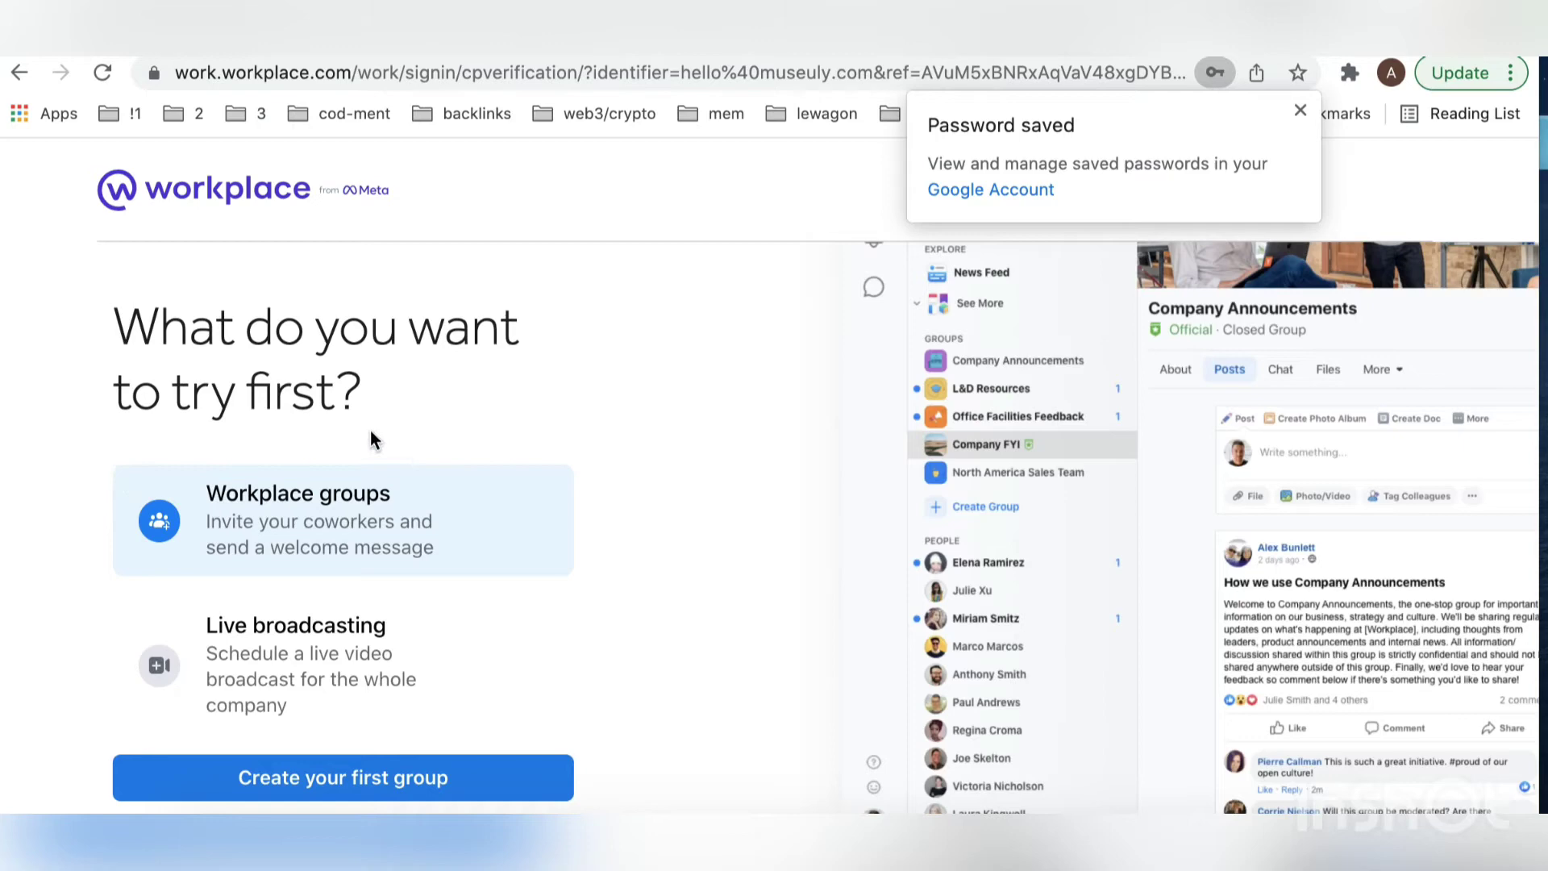
scroll(370, 431, "down", 3)
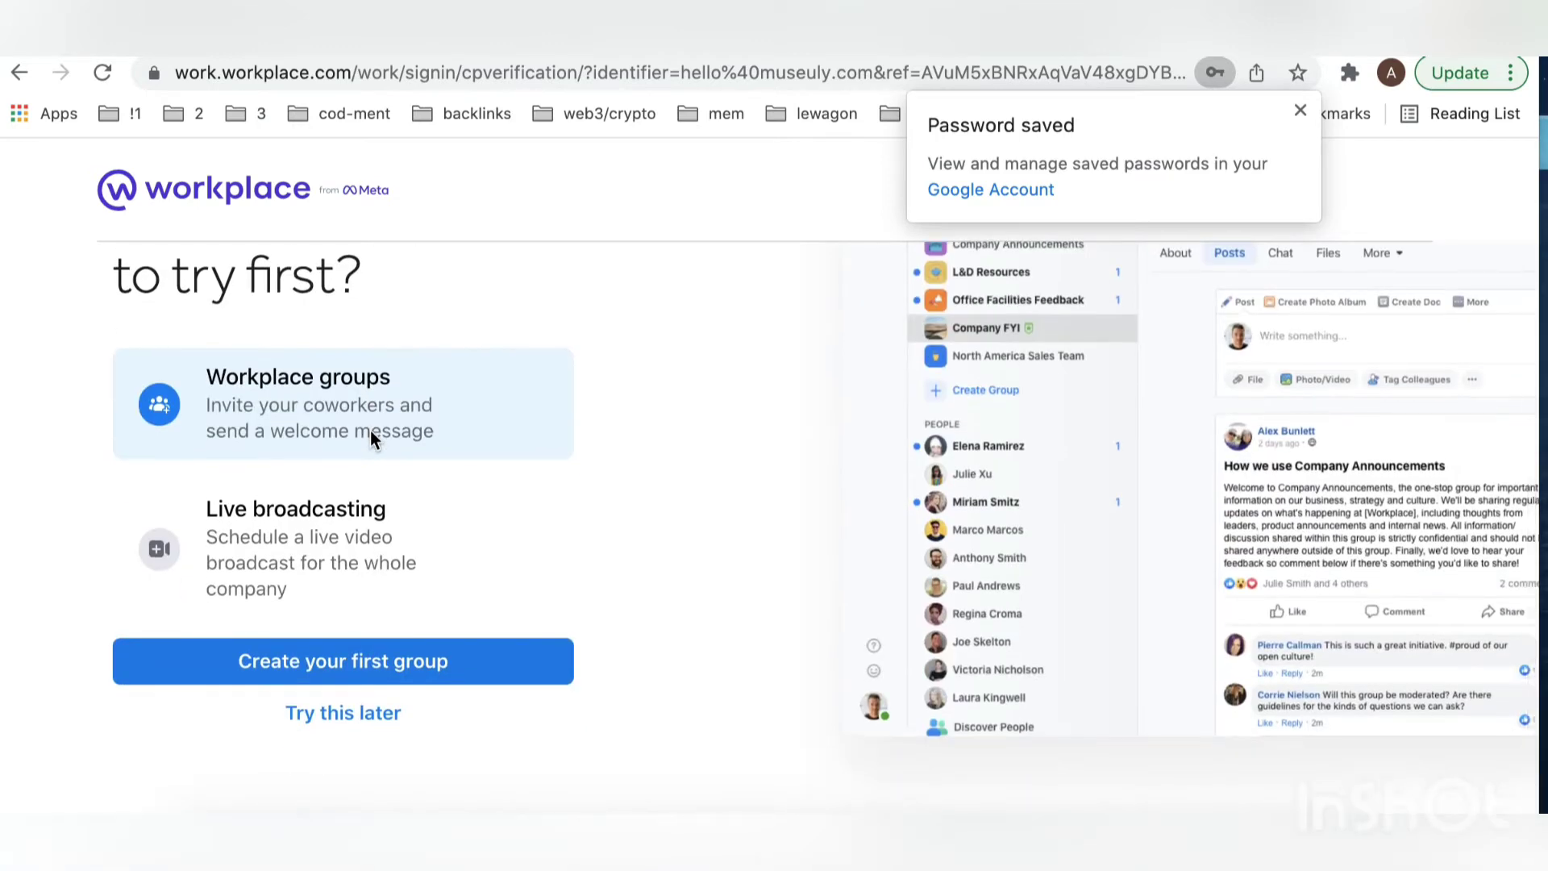
scroll(370, 431, "up", 3)
scroll(370, 431, "down", 5)
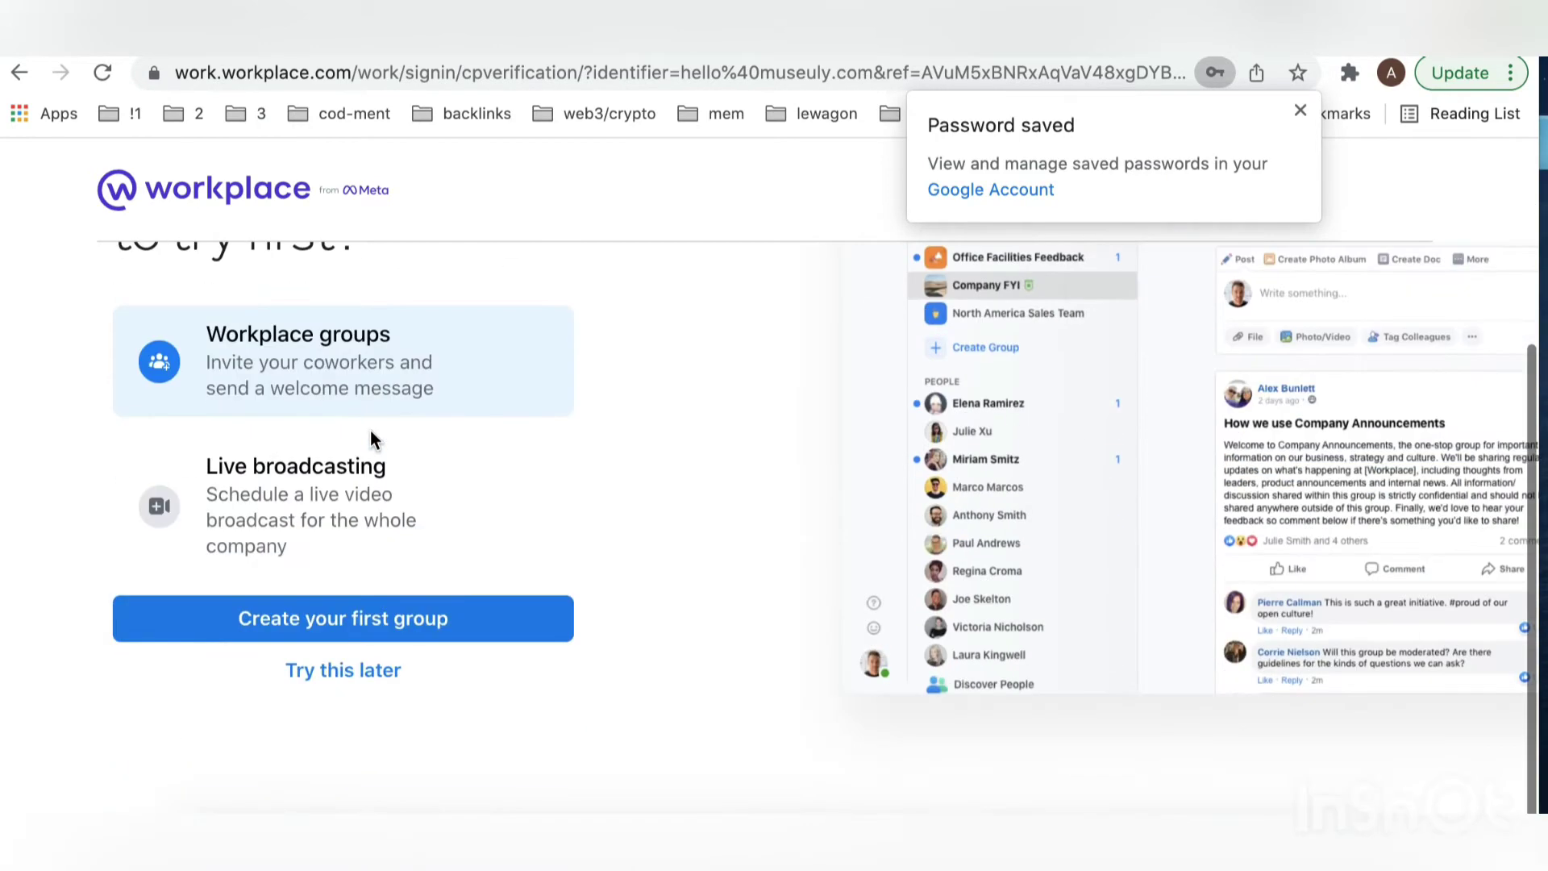
Step: Skip the Create Group form for now and dismiss the Password saved notice
left_click(344, 616)
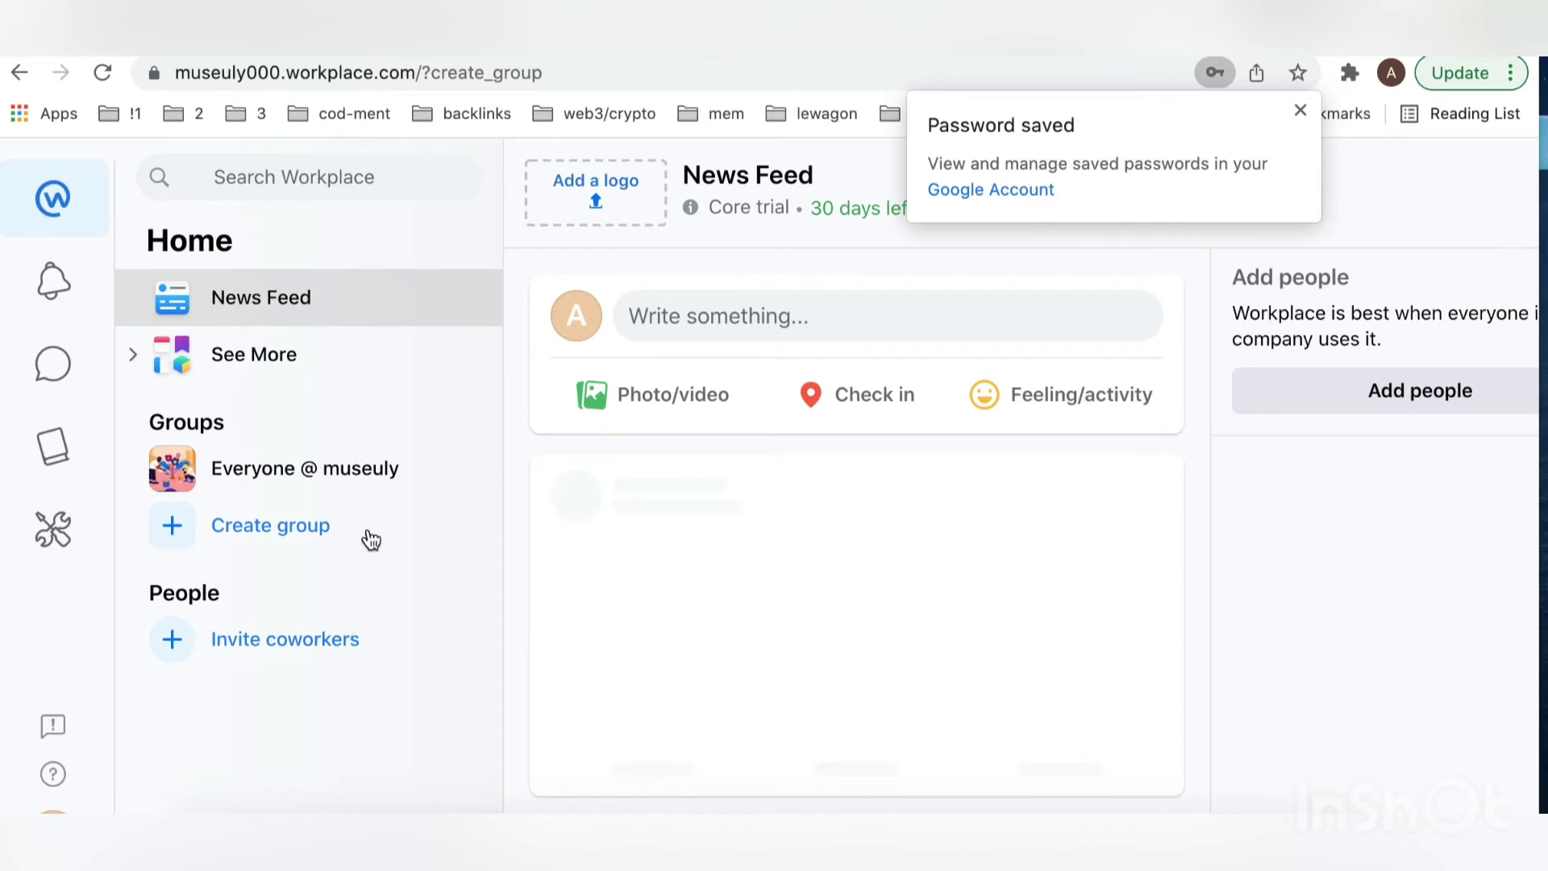
scroll(418, 492, "down", 2)
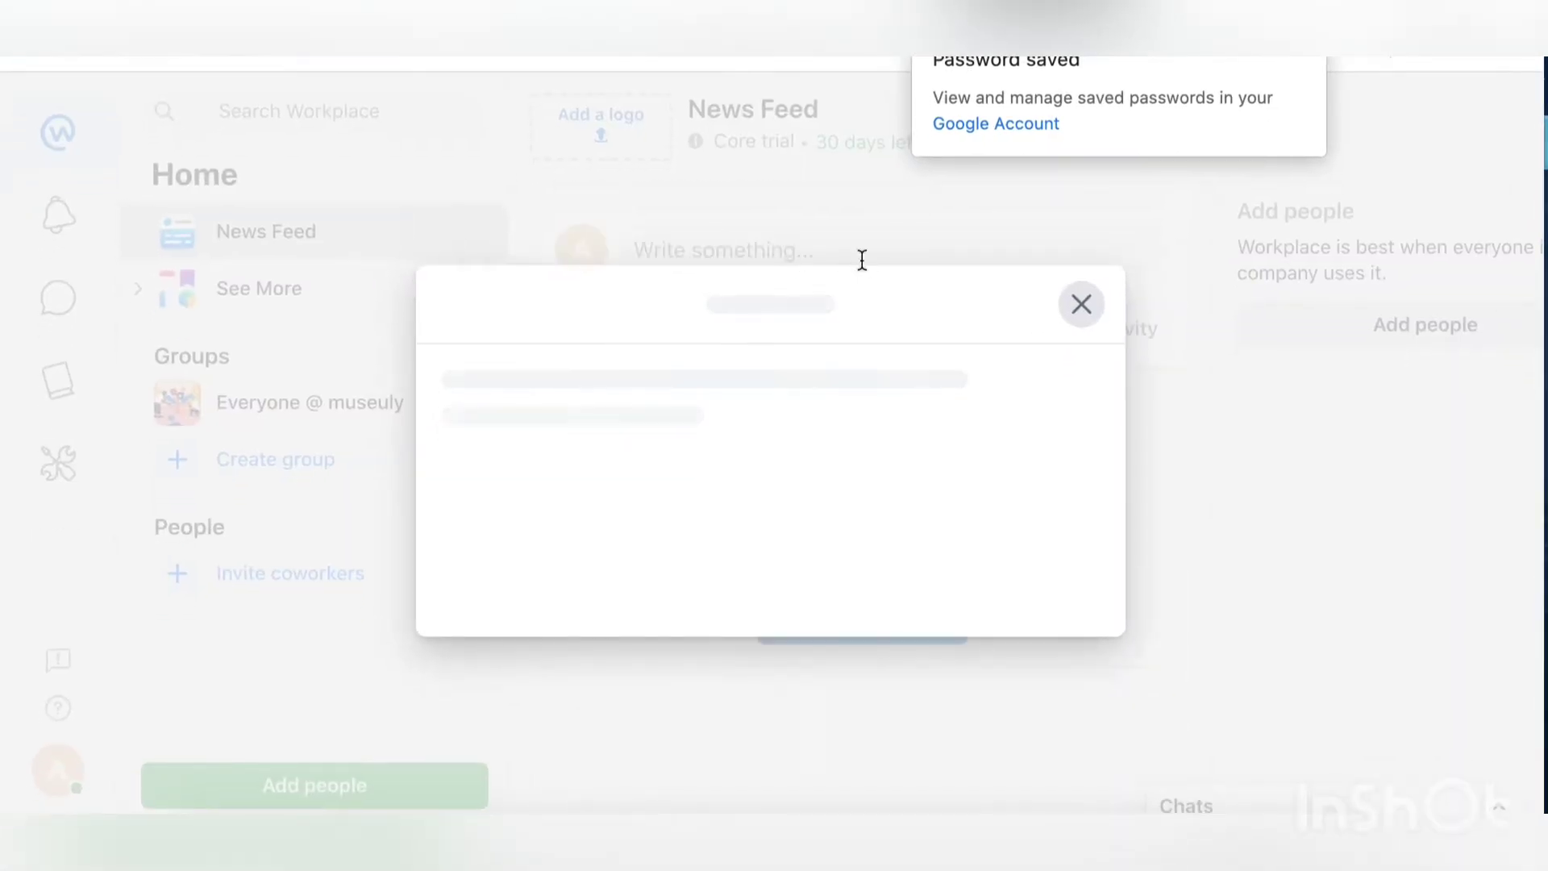
left_click(1342, 86)
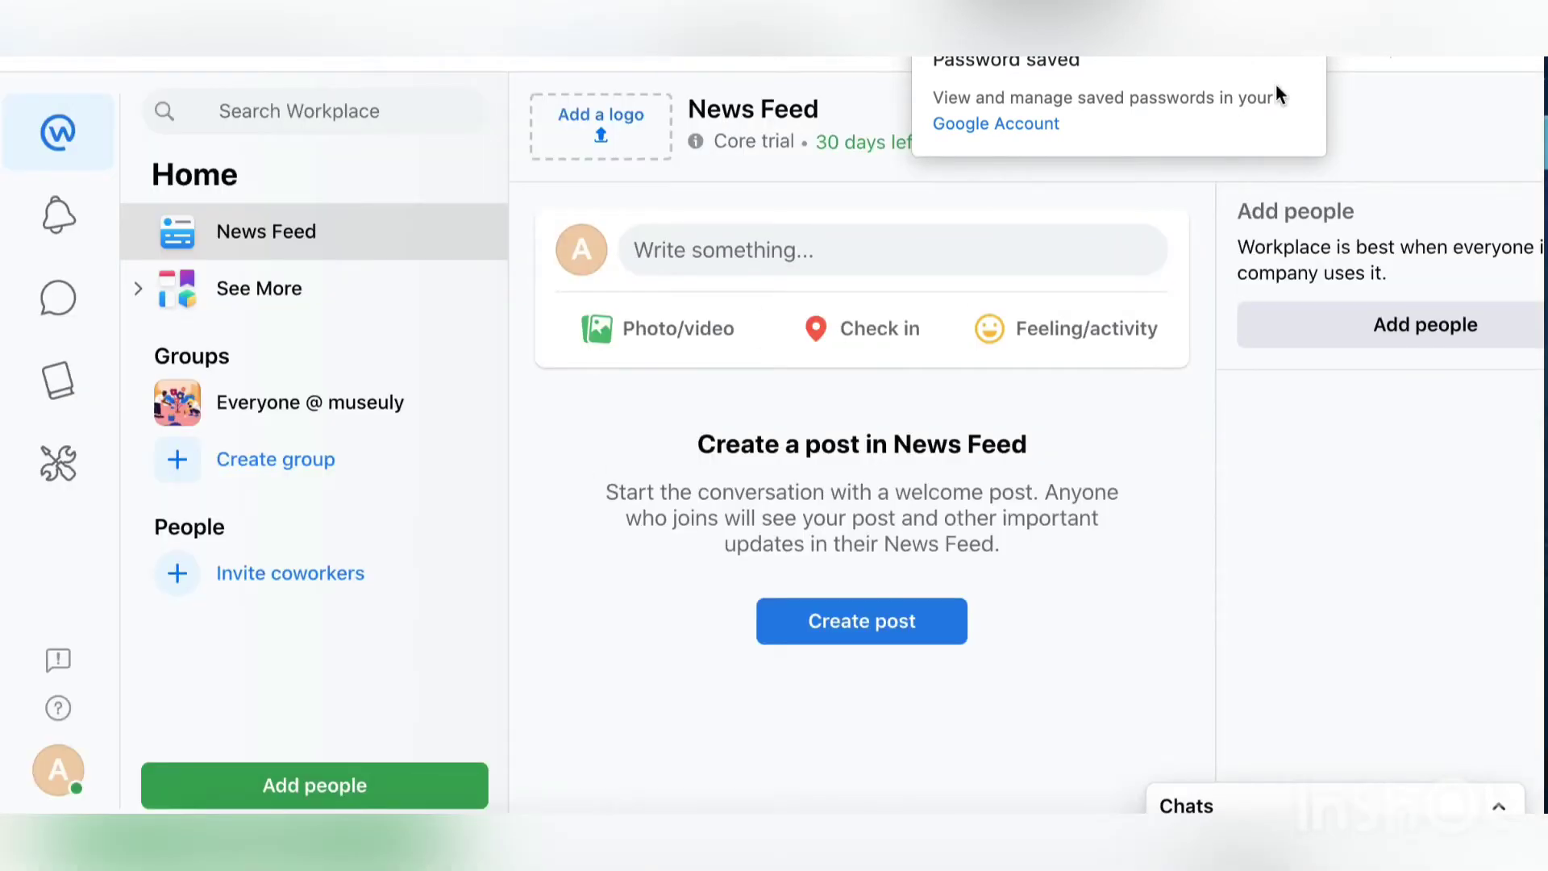
left_click(1313, 58)
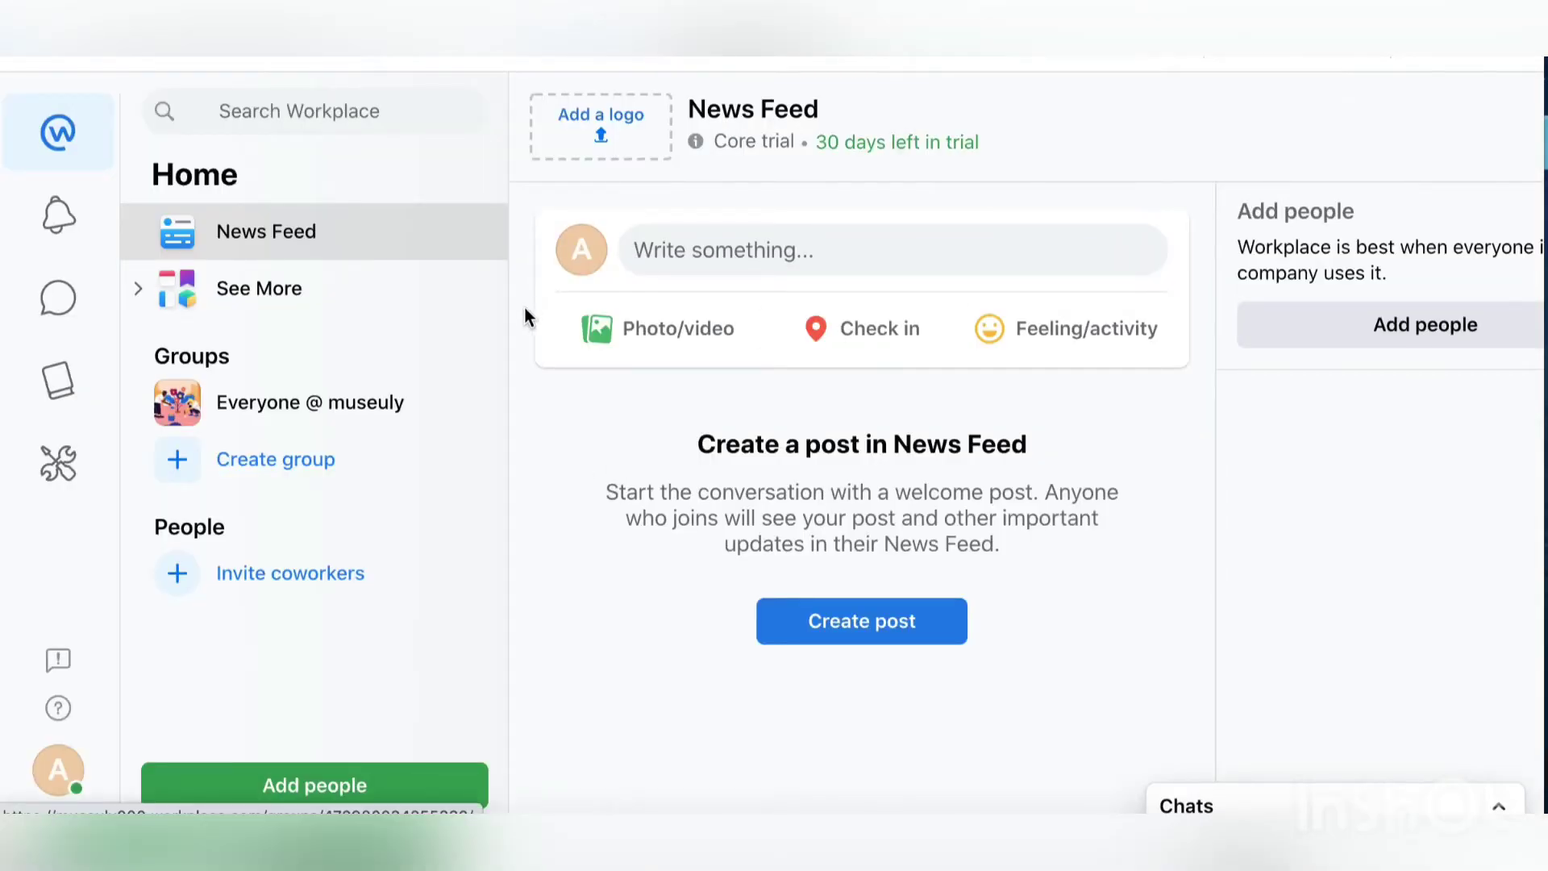
Step: Create an Open group named 'general' without adding any members
left_click(250, 464)
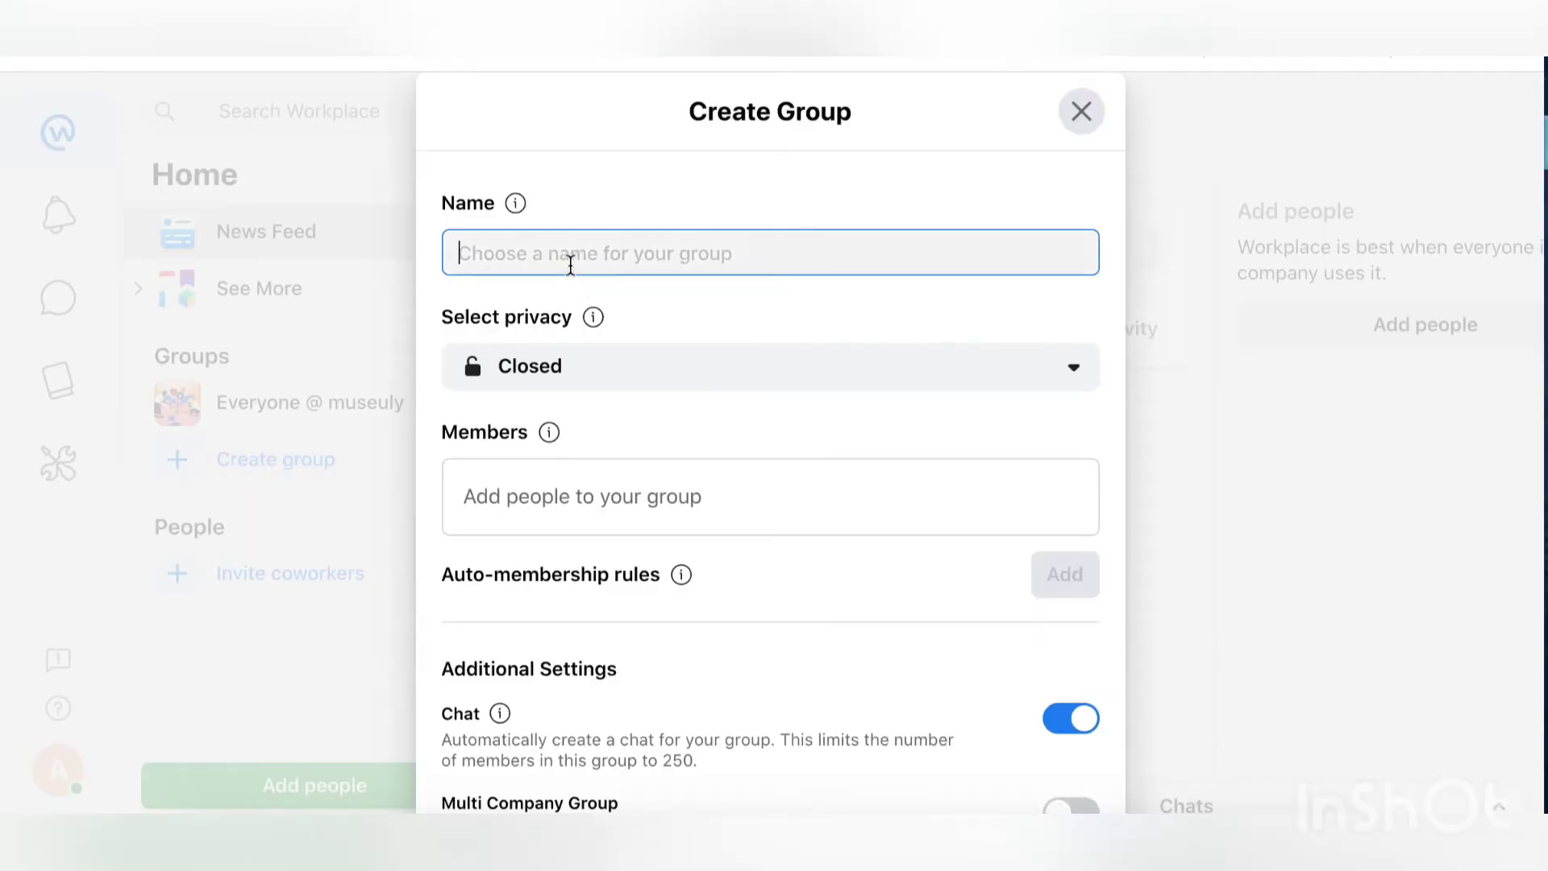
type("general")
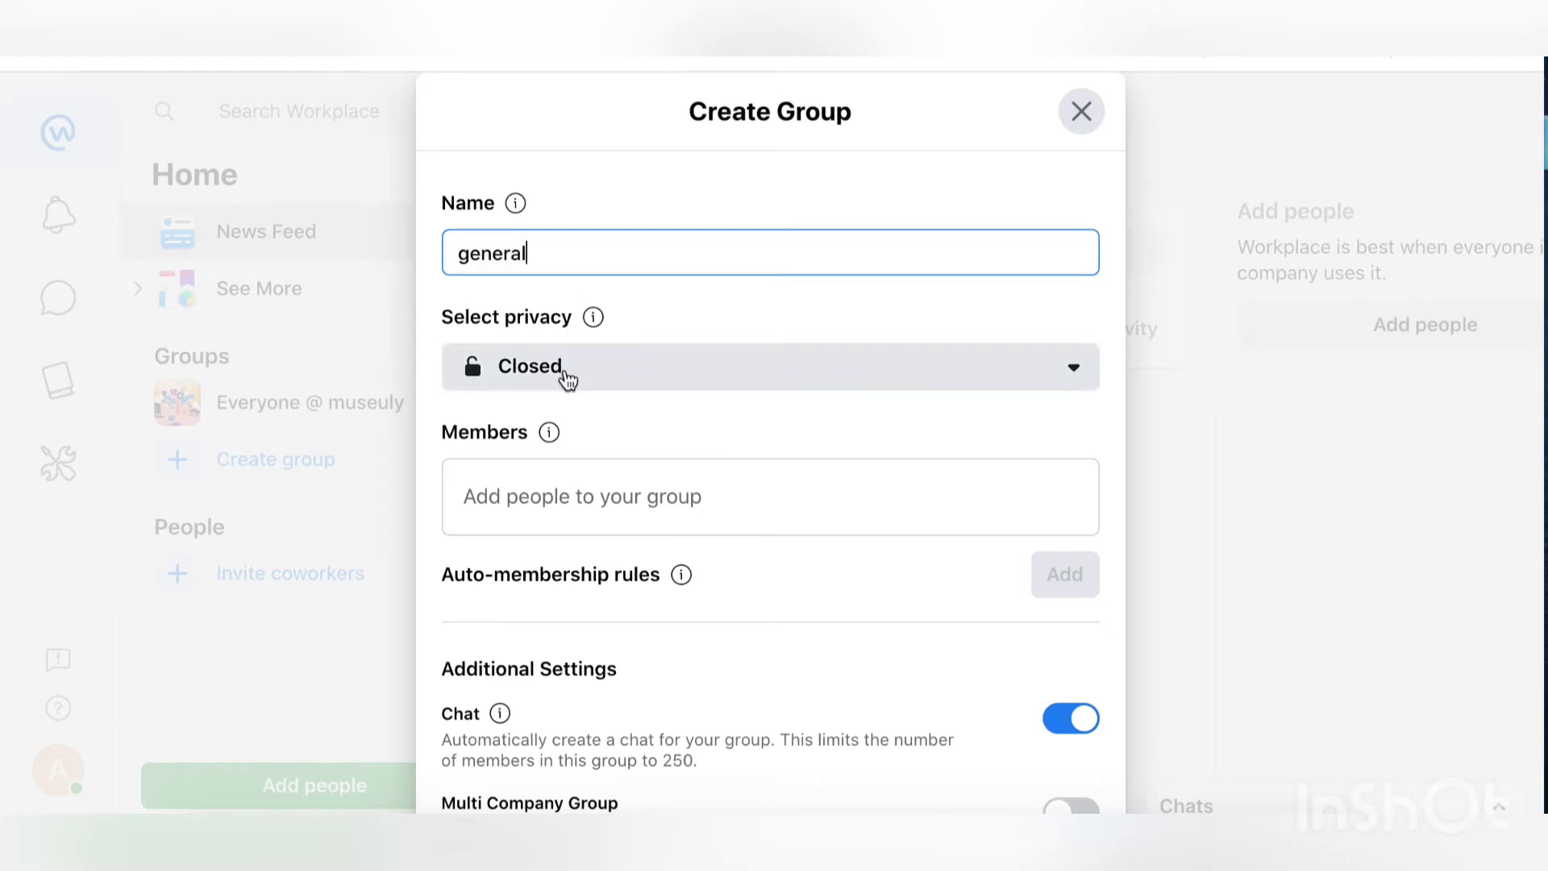
left_click(567, 373)
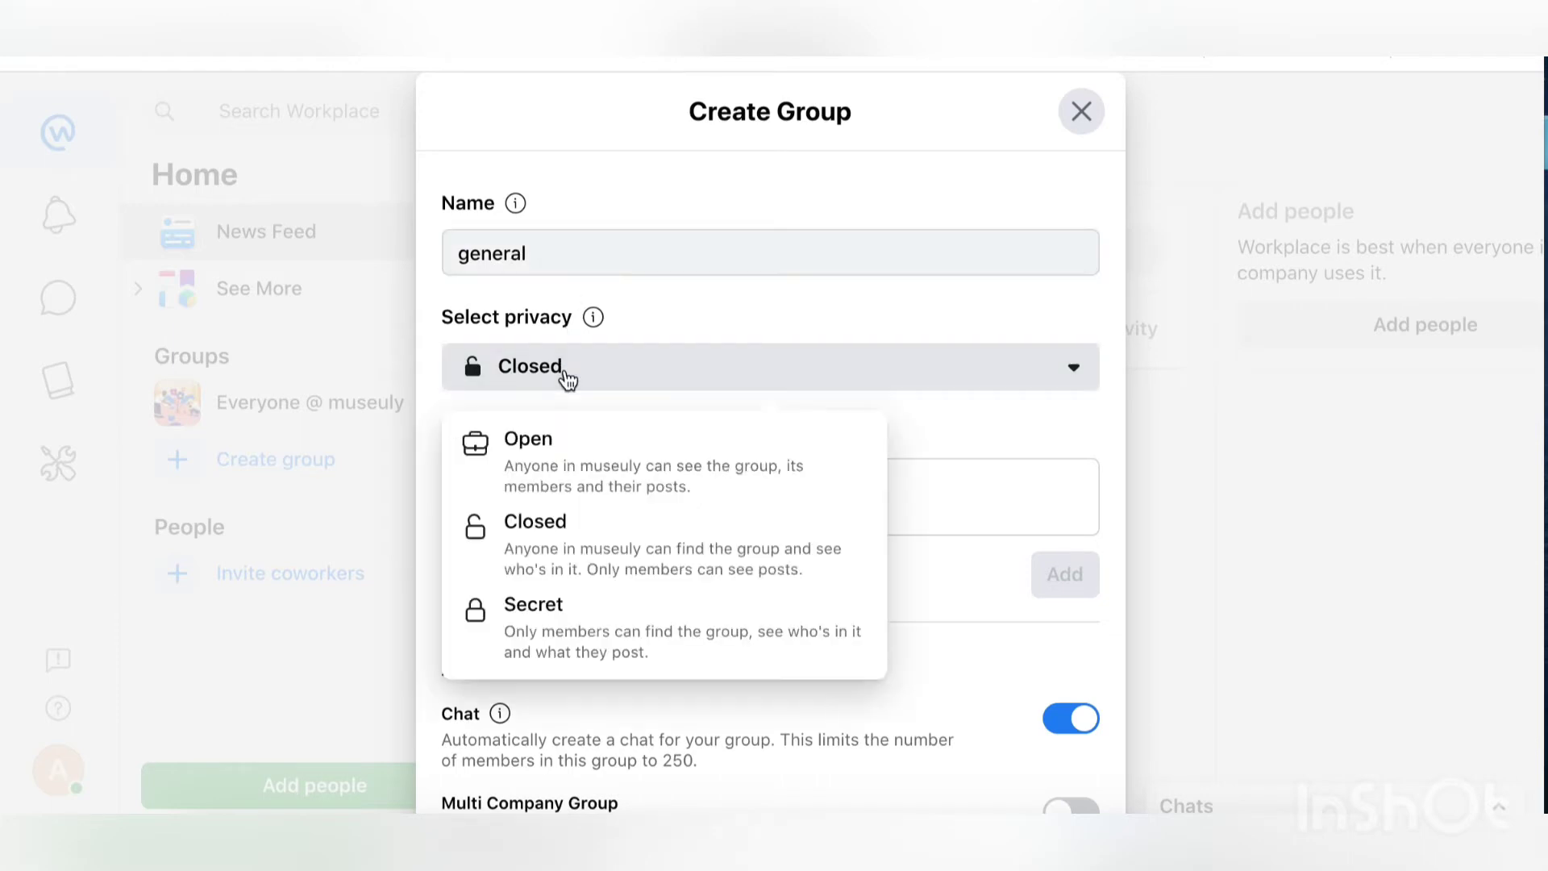
left_click(570, 445)
left_click(610, 492)
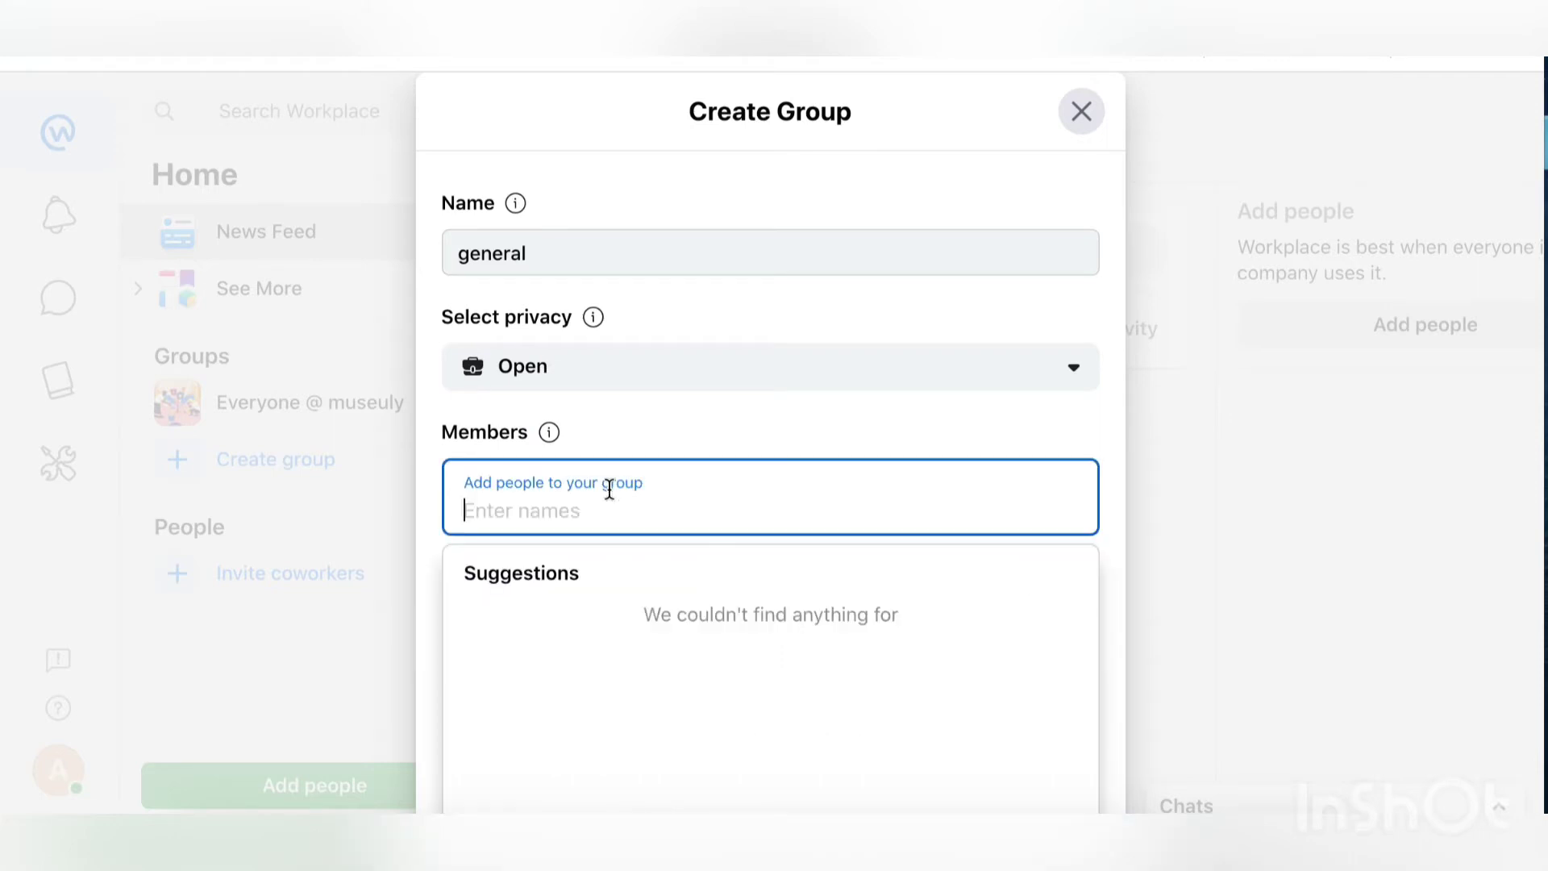
left_click(727, 436)
scroll(727, 432, "down", 3)
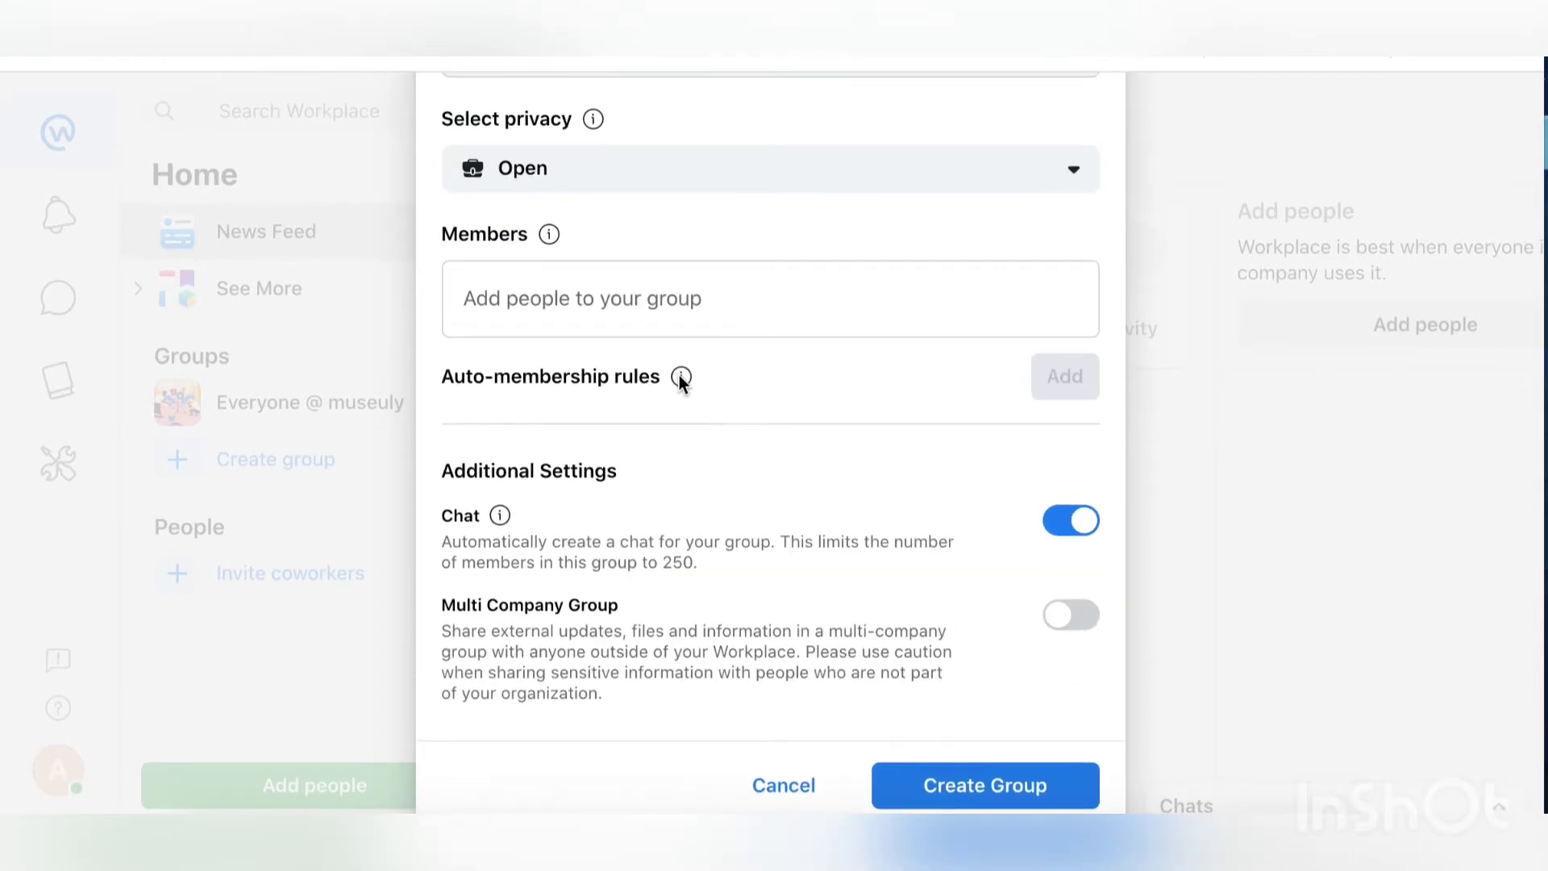
left_click(964, 780)
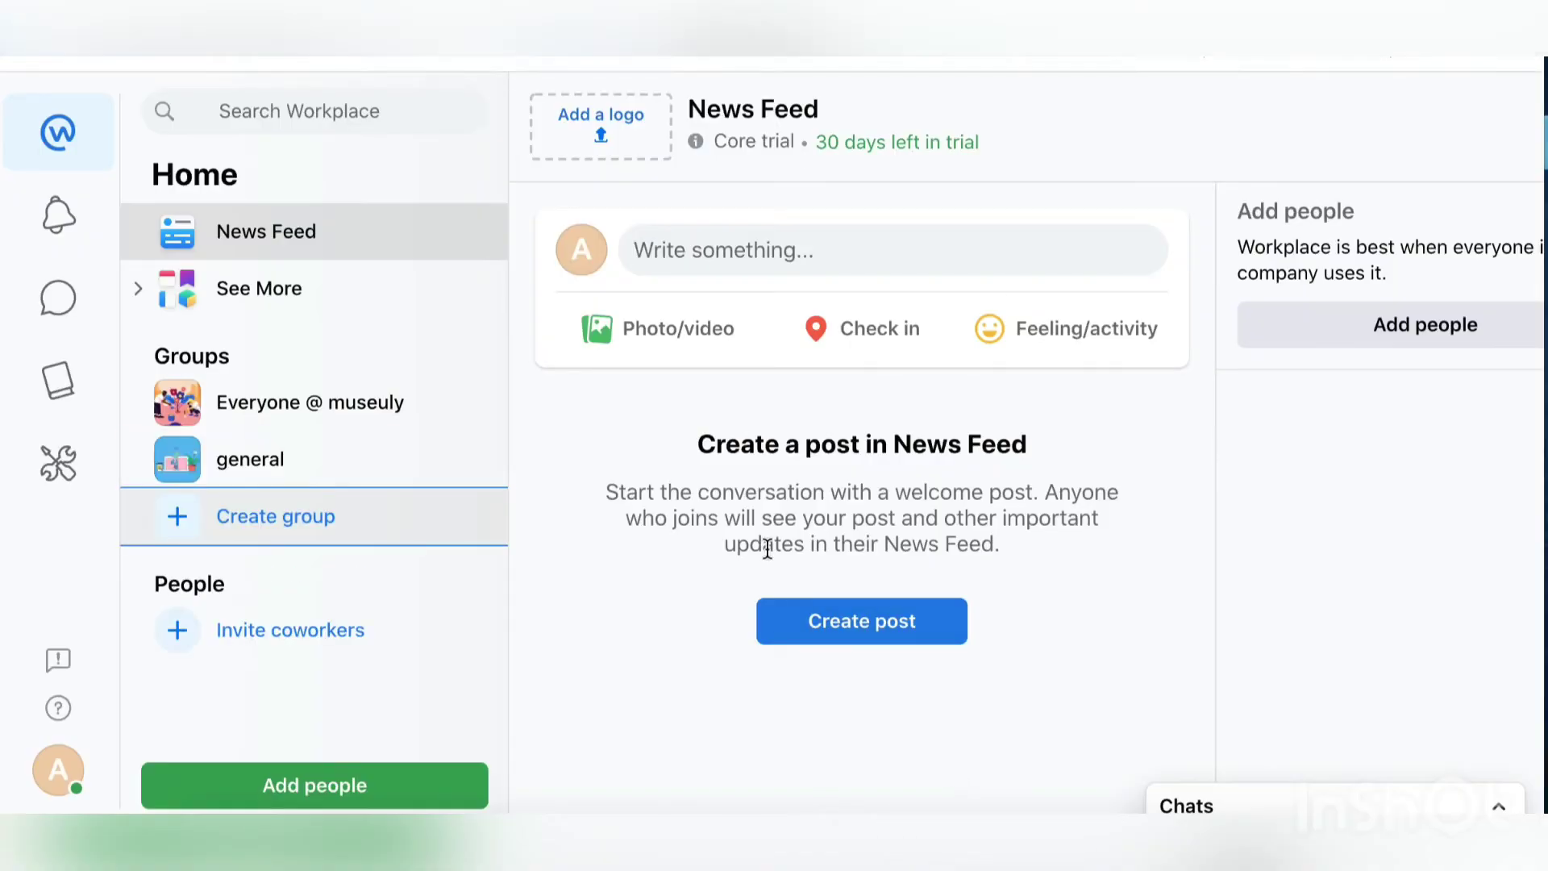
Step: Type 'hello everyone! this is a first post from museuly workplace', then close the group picker unposted
left_click(752, 265)
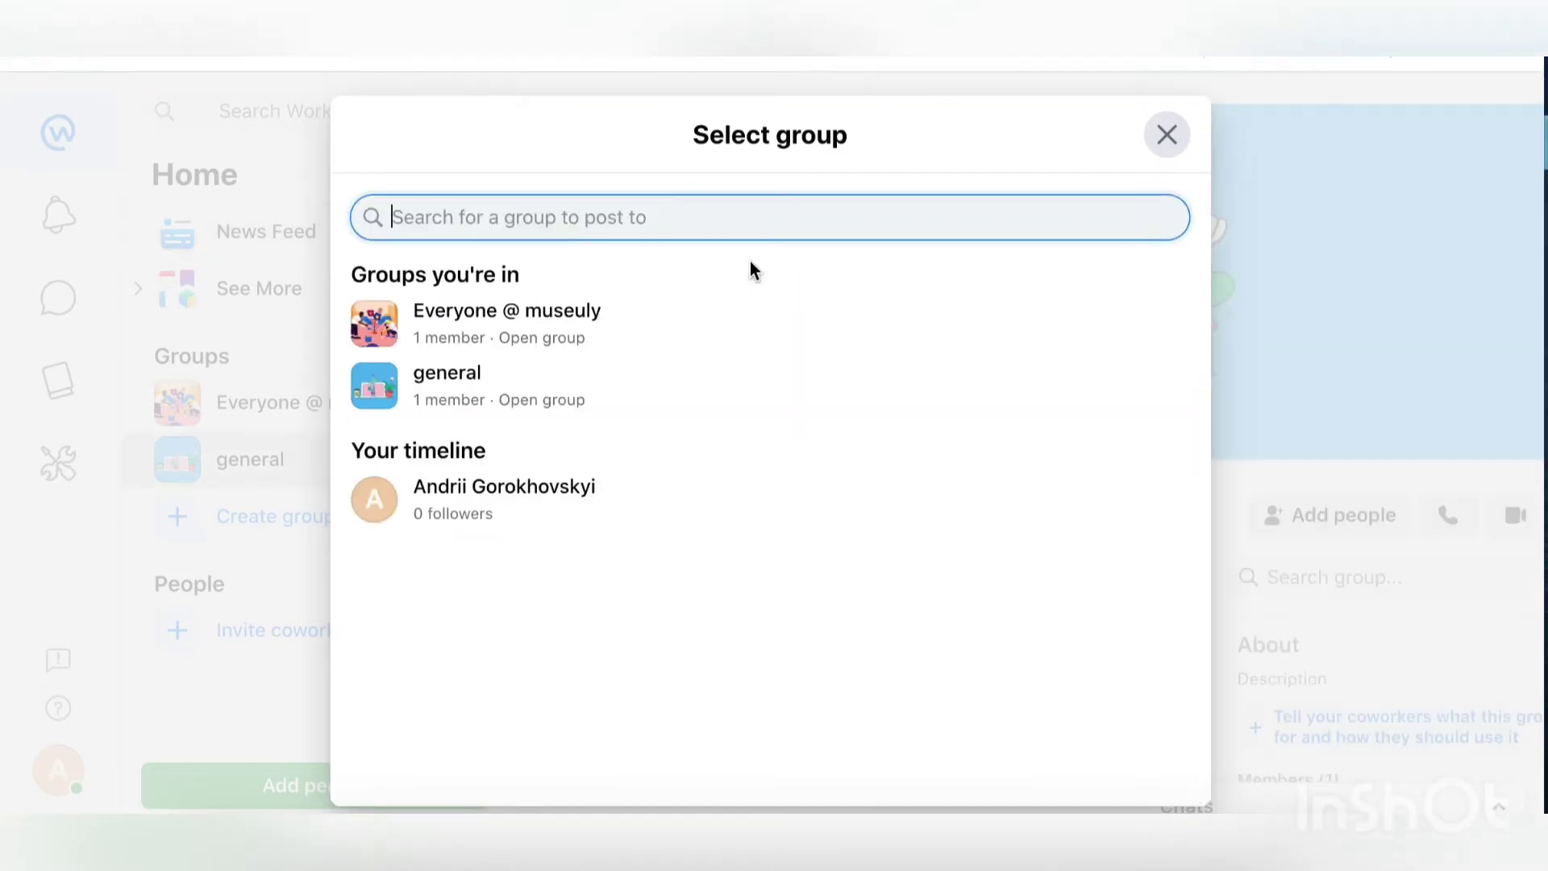
type("hell")
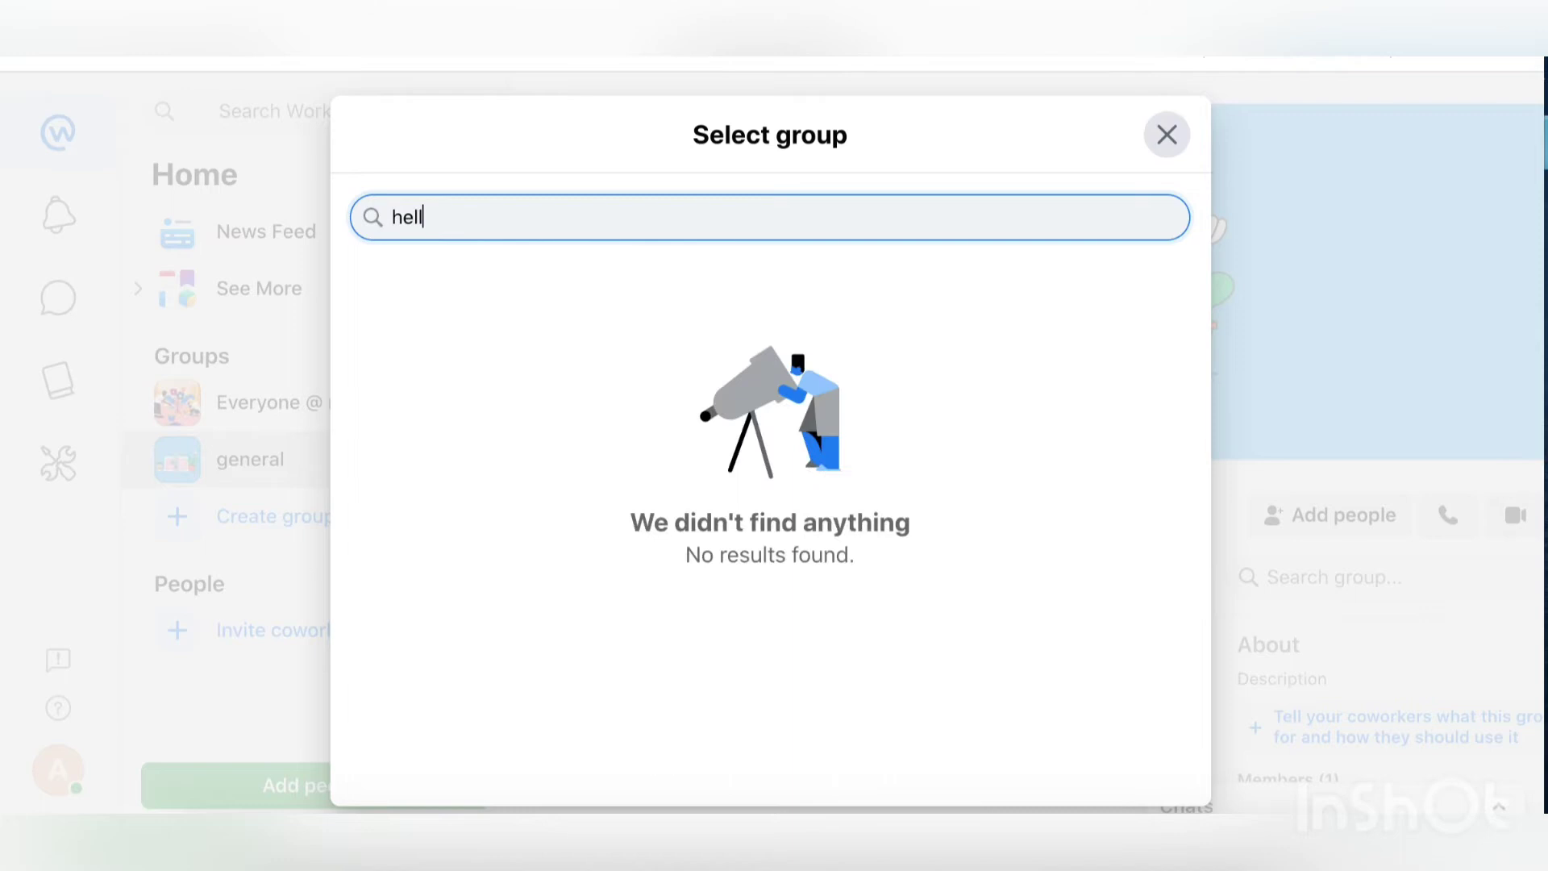
type("o everyone! this is a ")
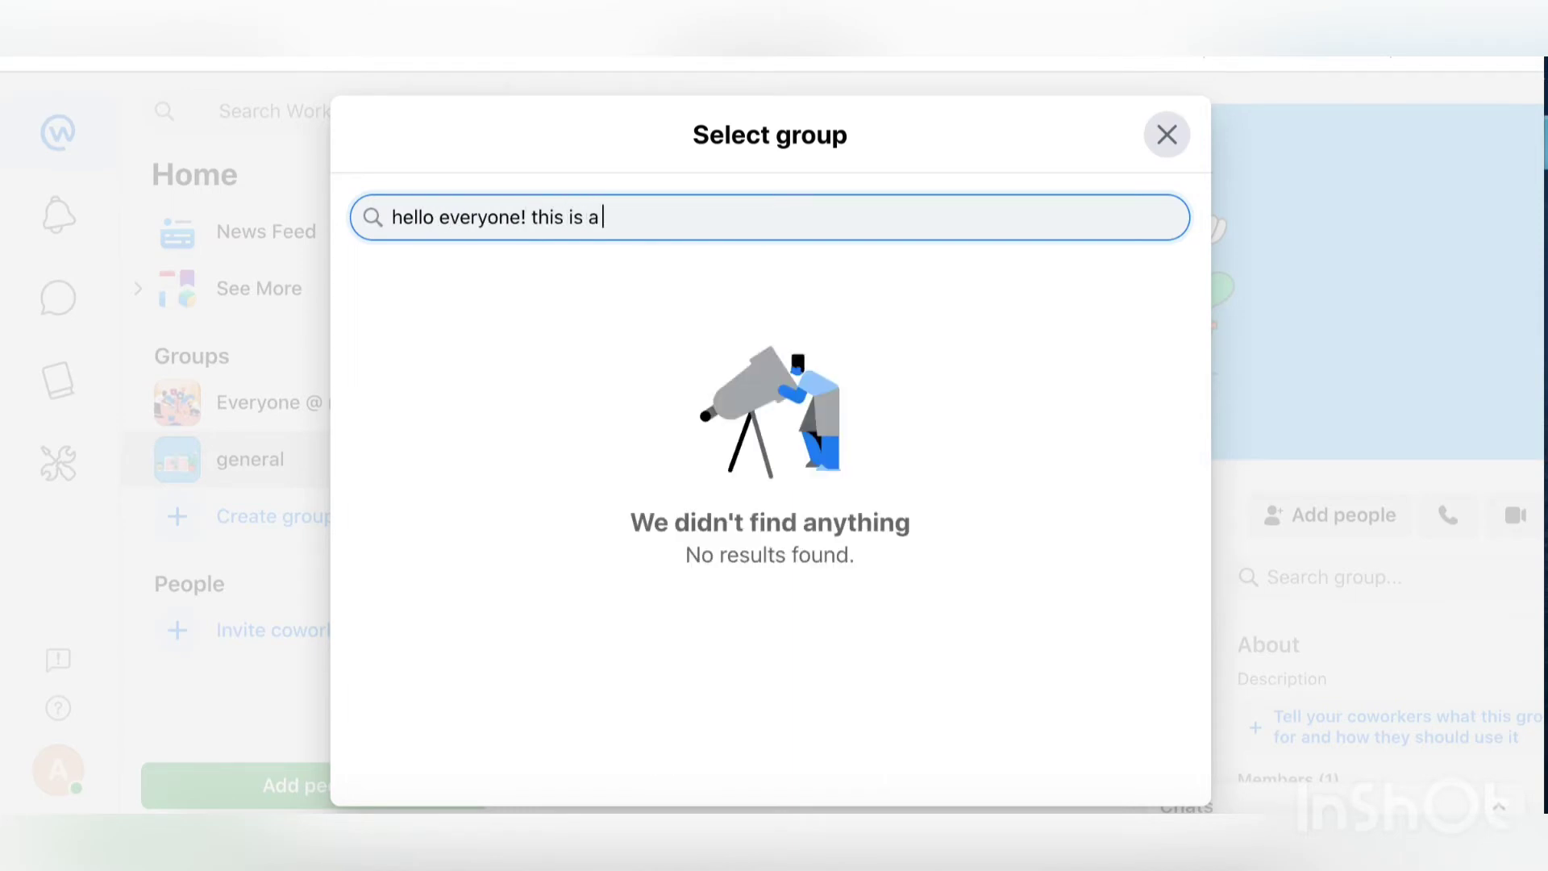
type("first post from @muse")
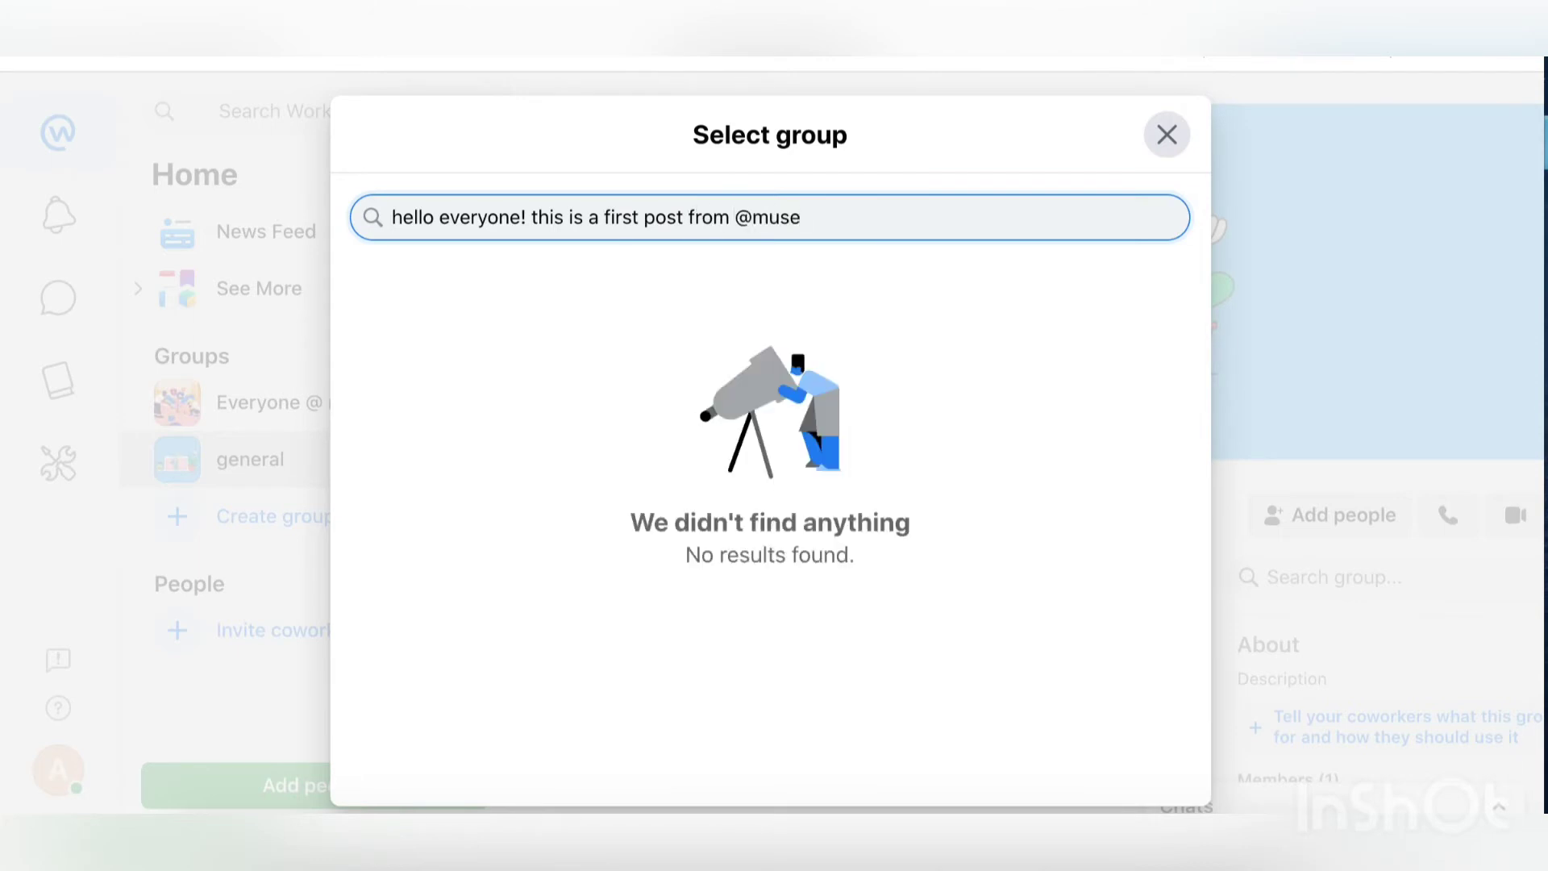
key("BackSpace")
key("BackSpace")
key("BackSpace")
key("BackSpace")
key("BackSpace")
type("m")
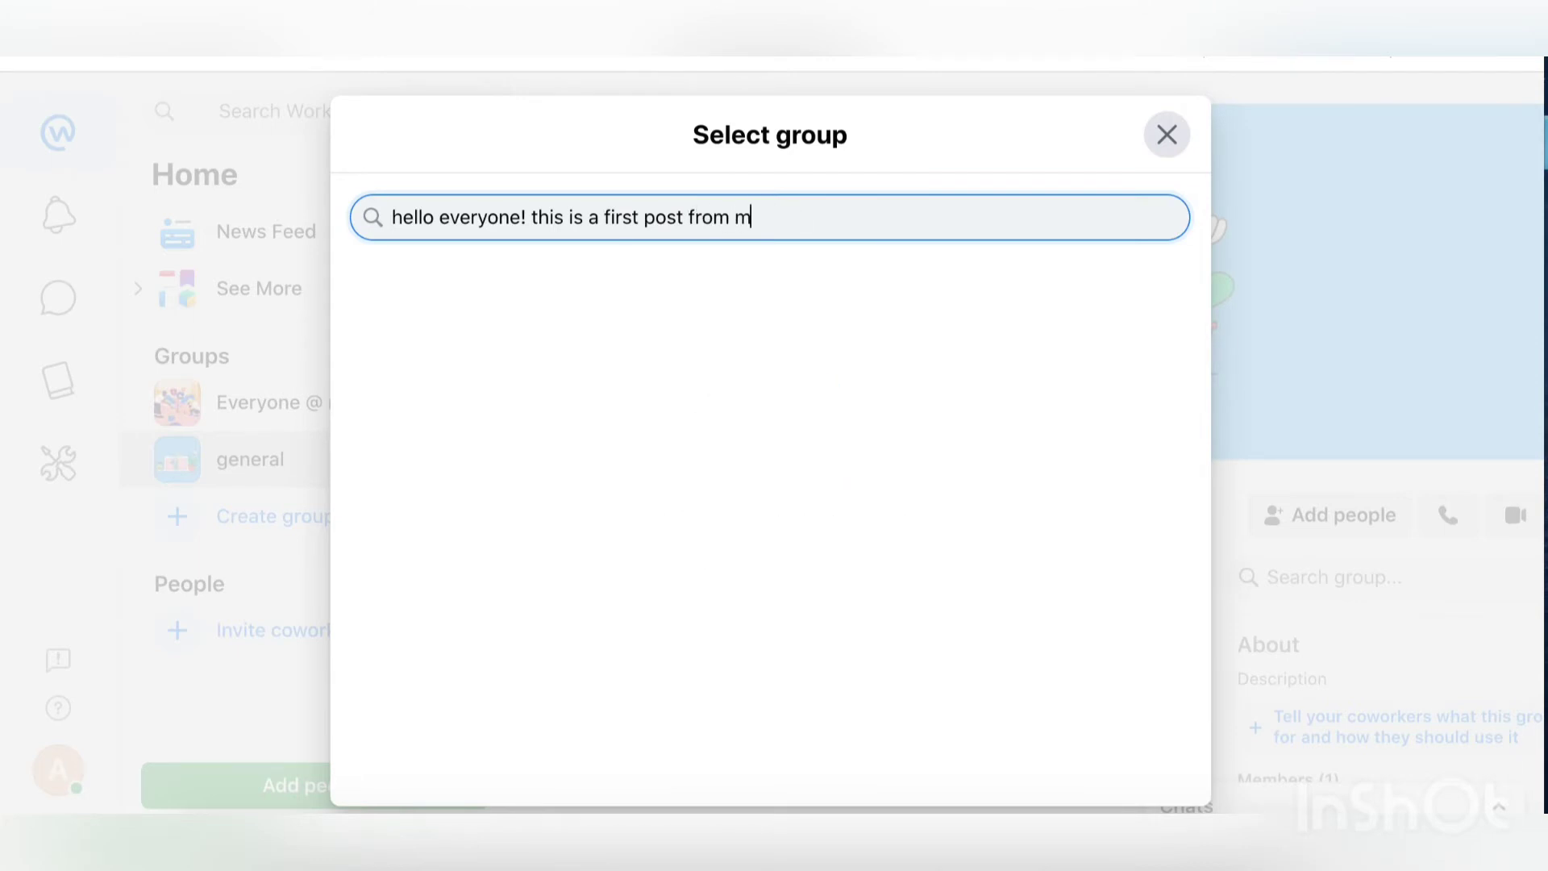
type("useuly")
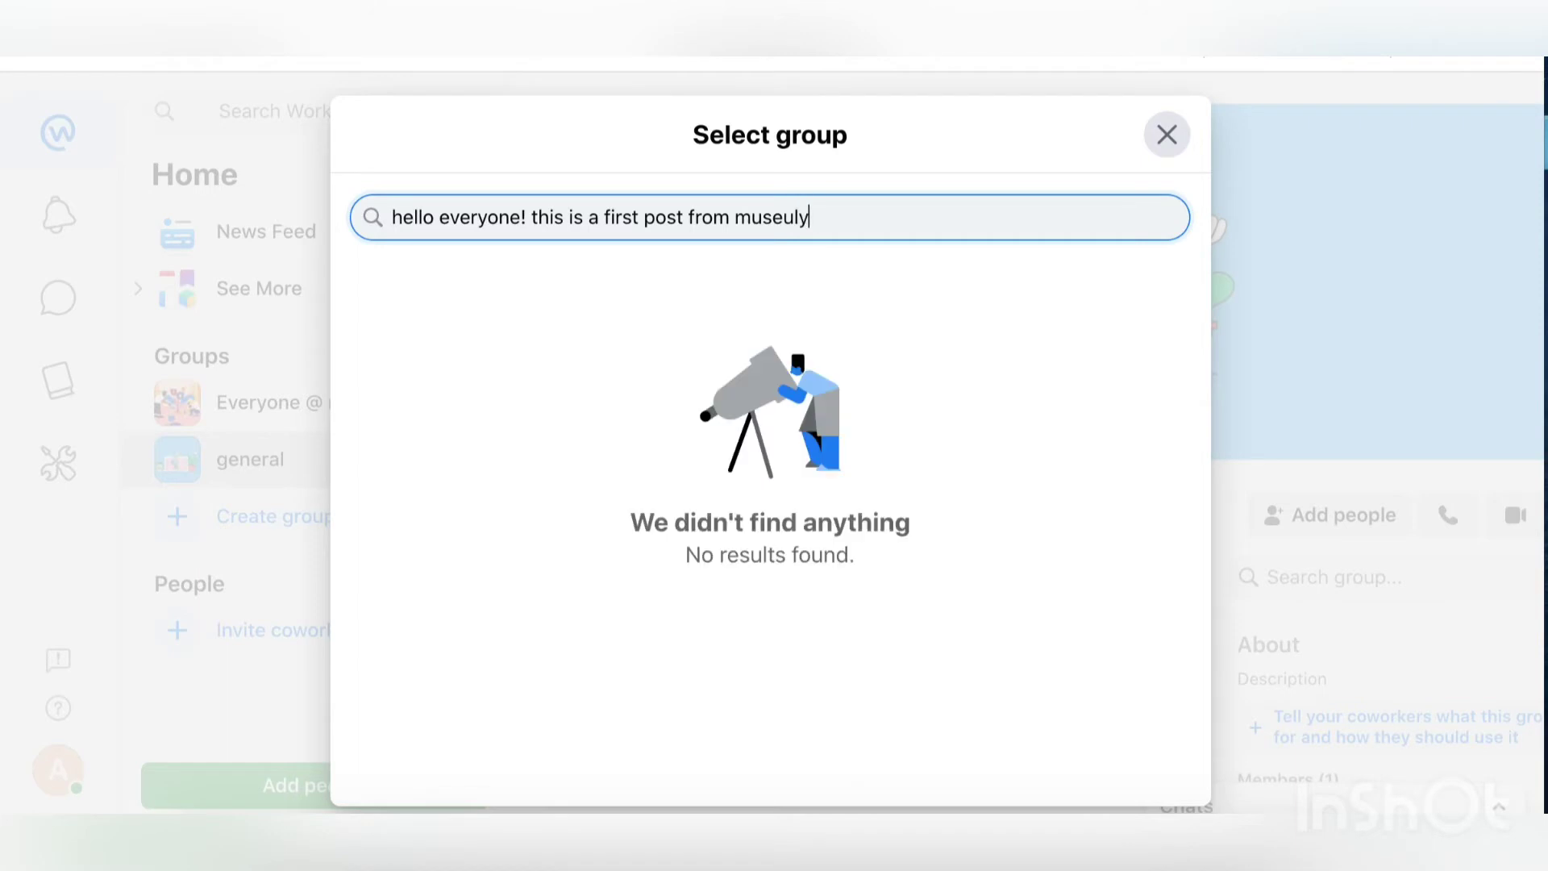
type(" workplace")
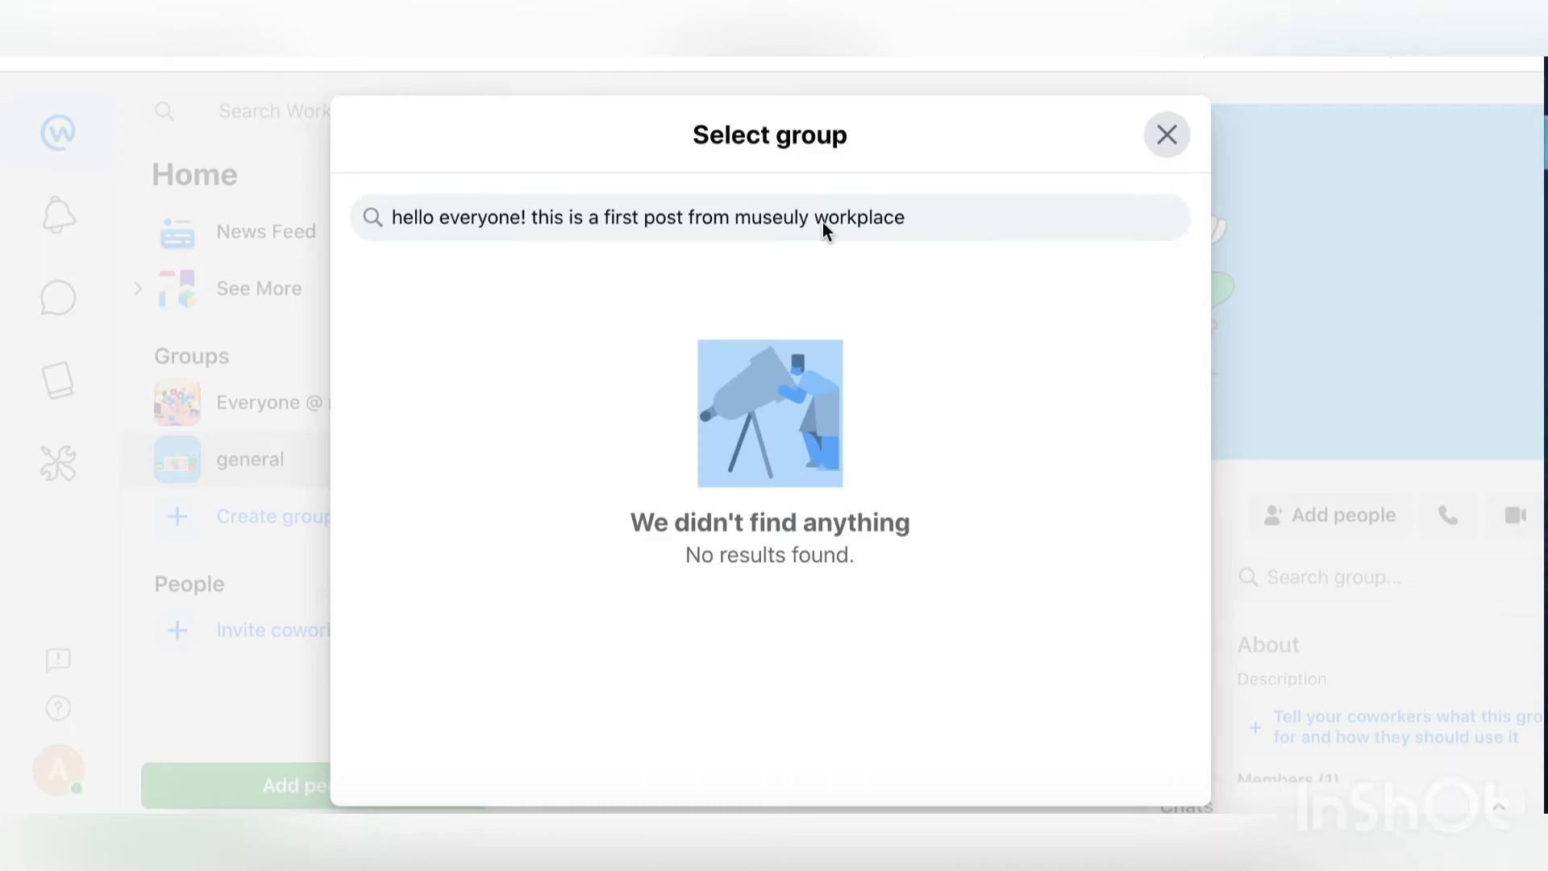
left_click(1168, 137)
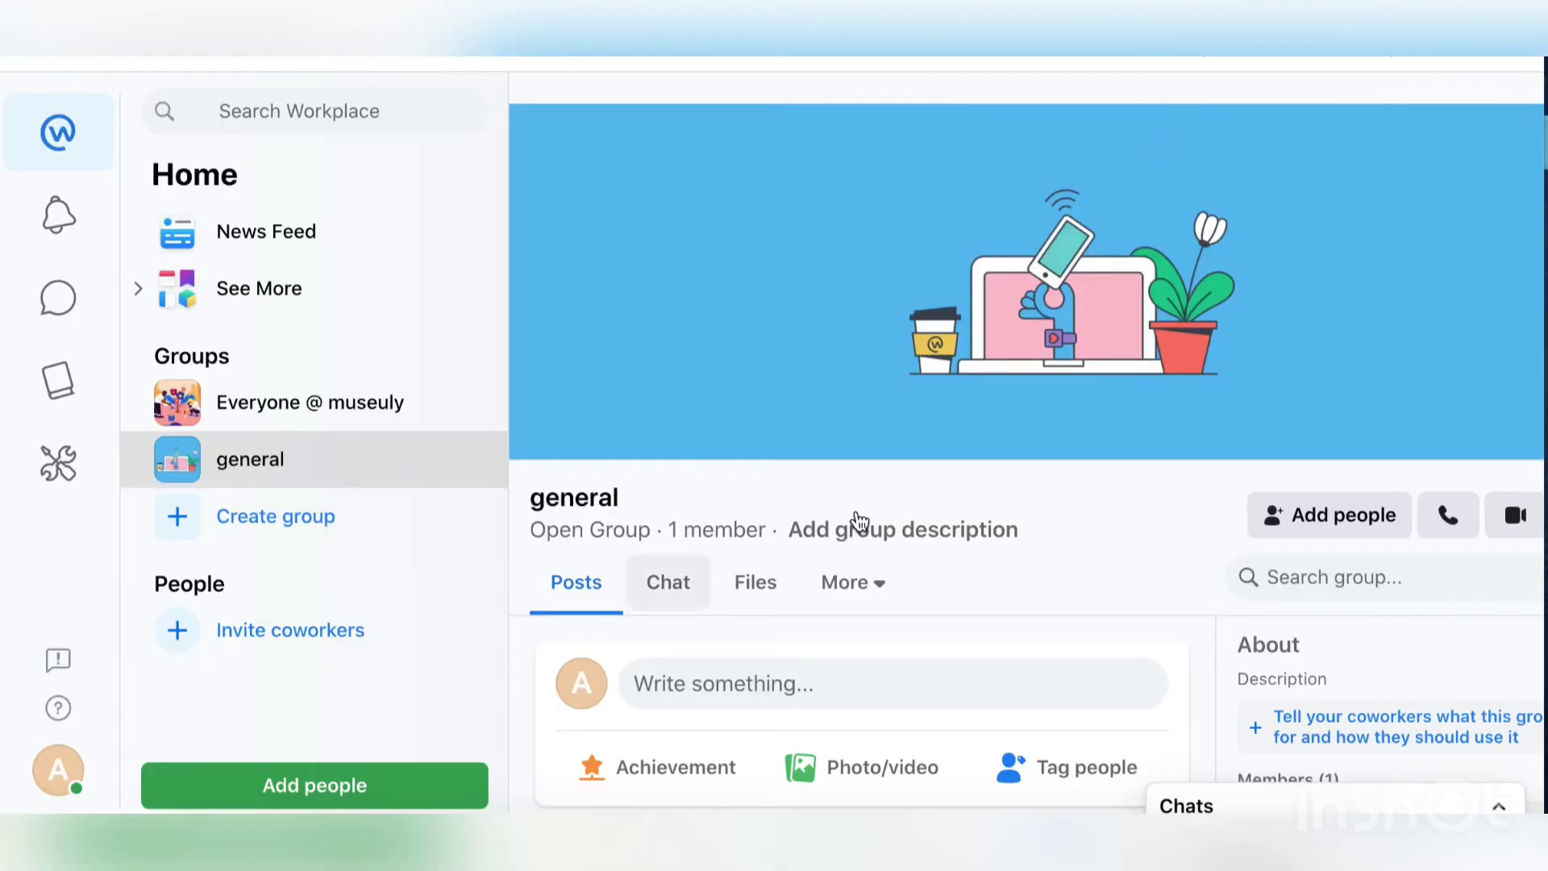
Step: Write and publish 'hello everyone!' in the general group, leaving nobody tagged
scroll(853, 518, "down", 4)
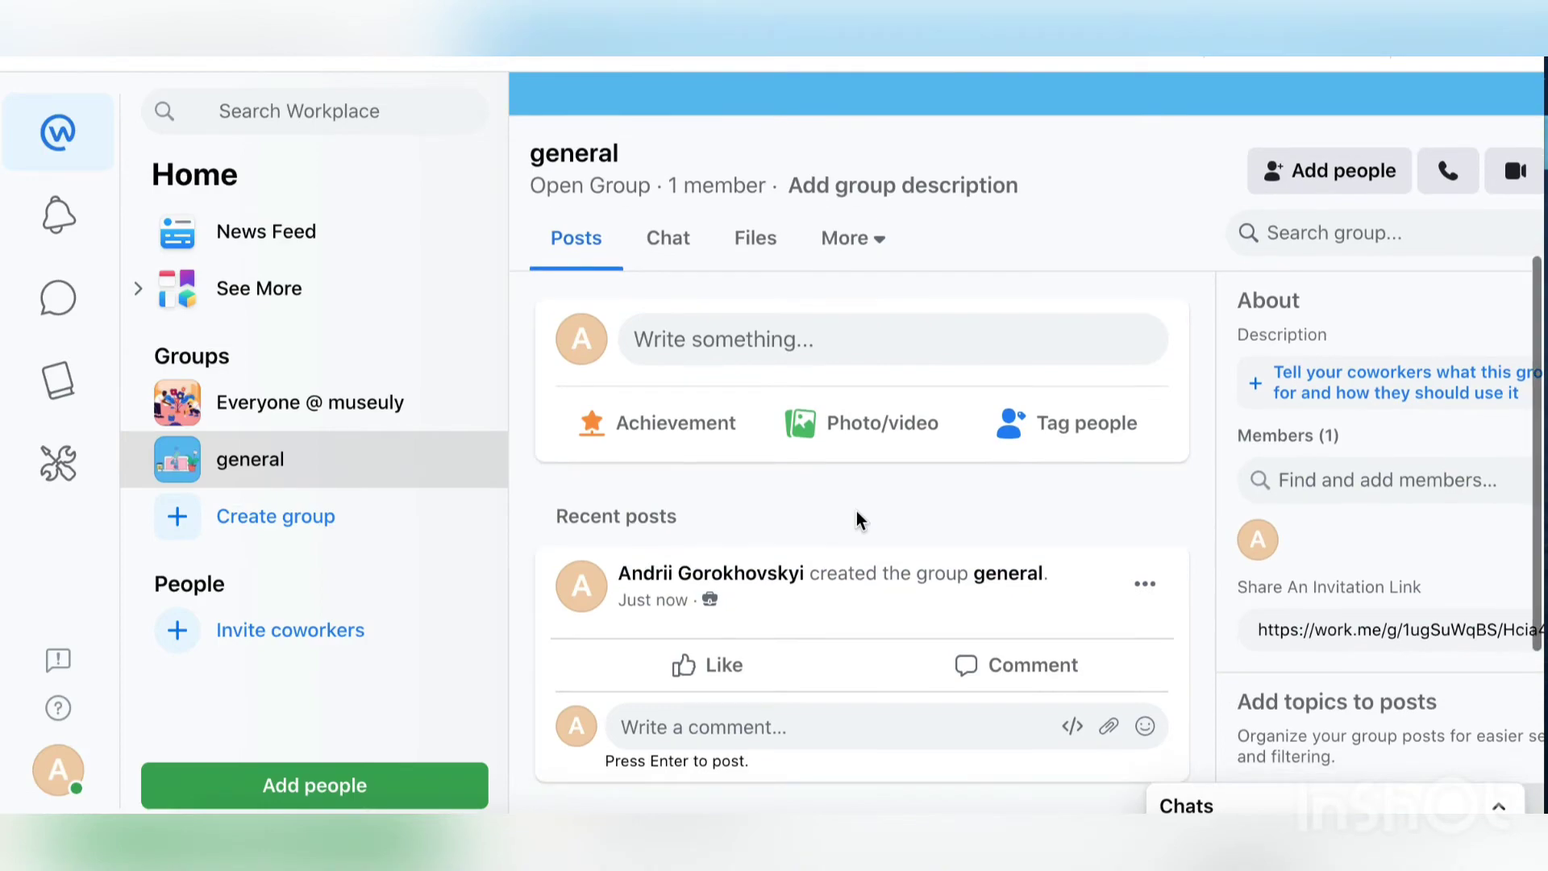
left_click(763, 356)
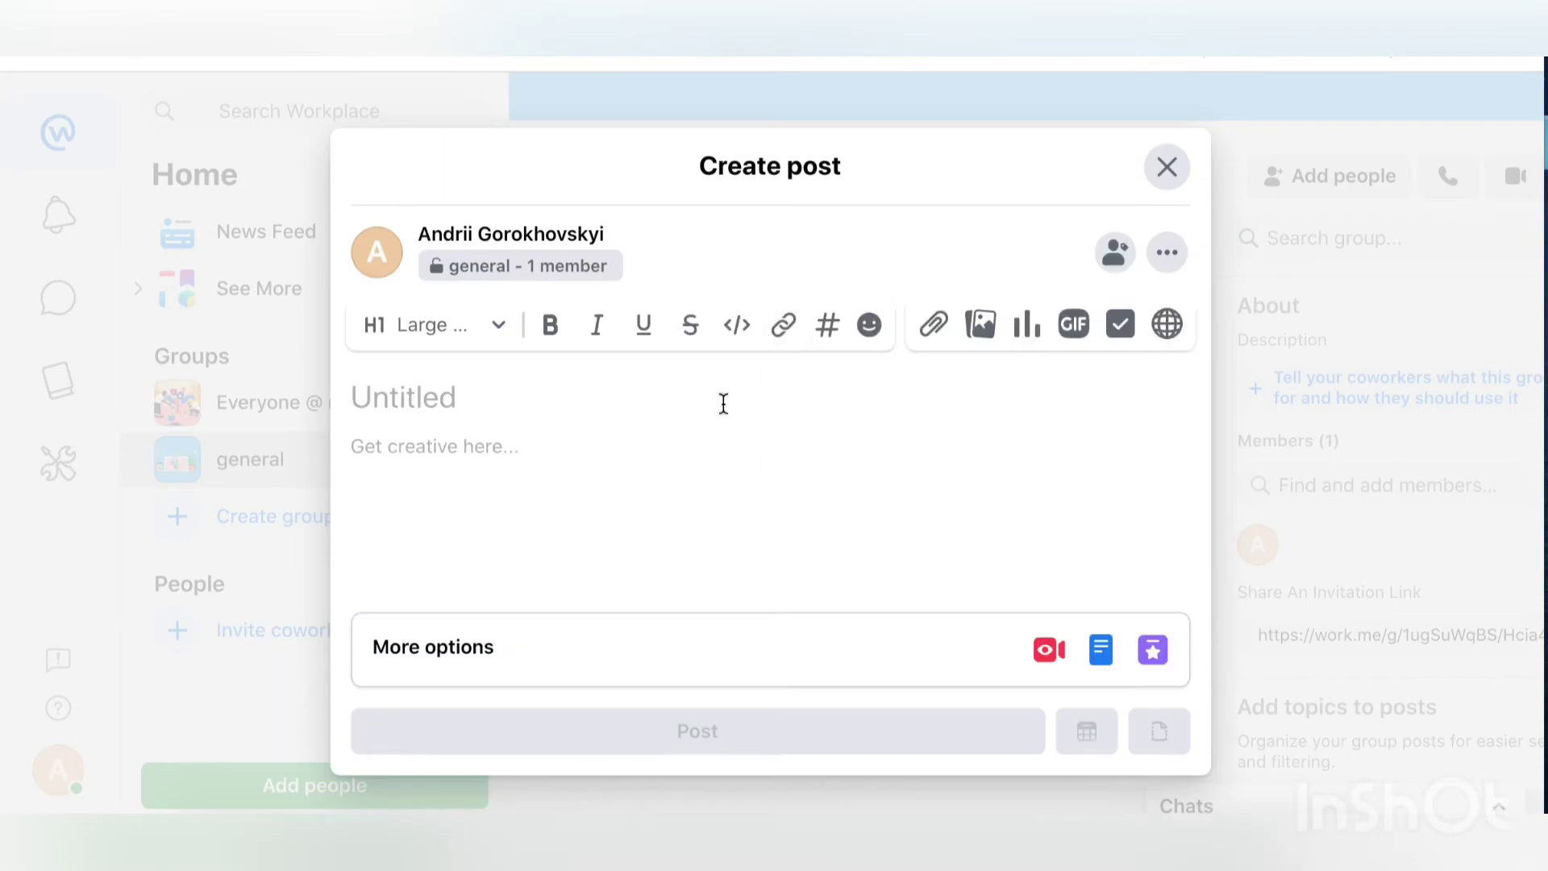
type("hello")
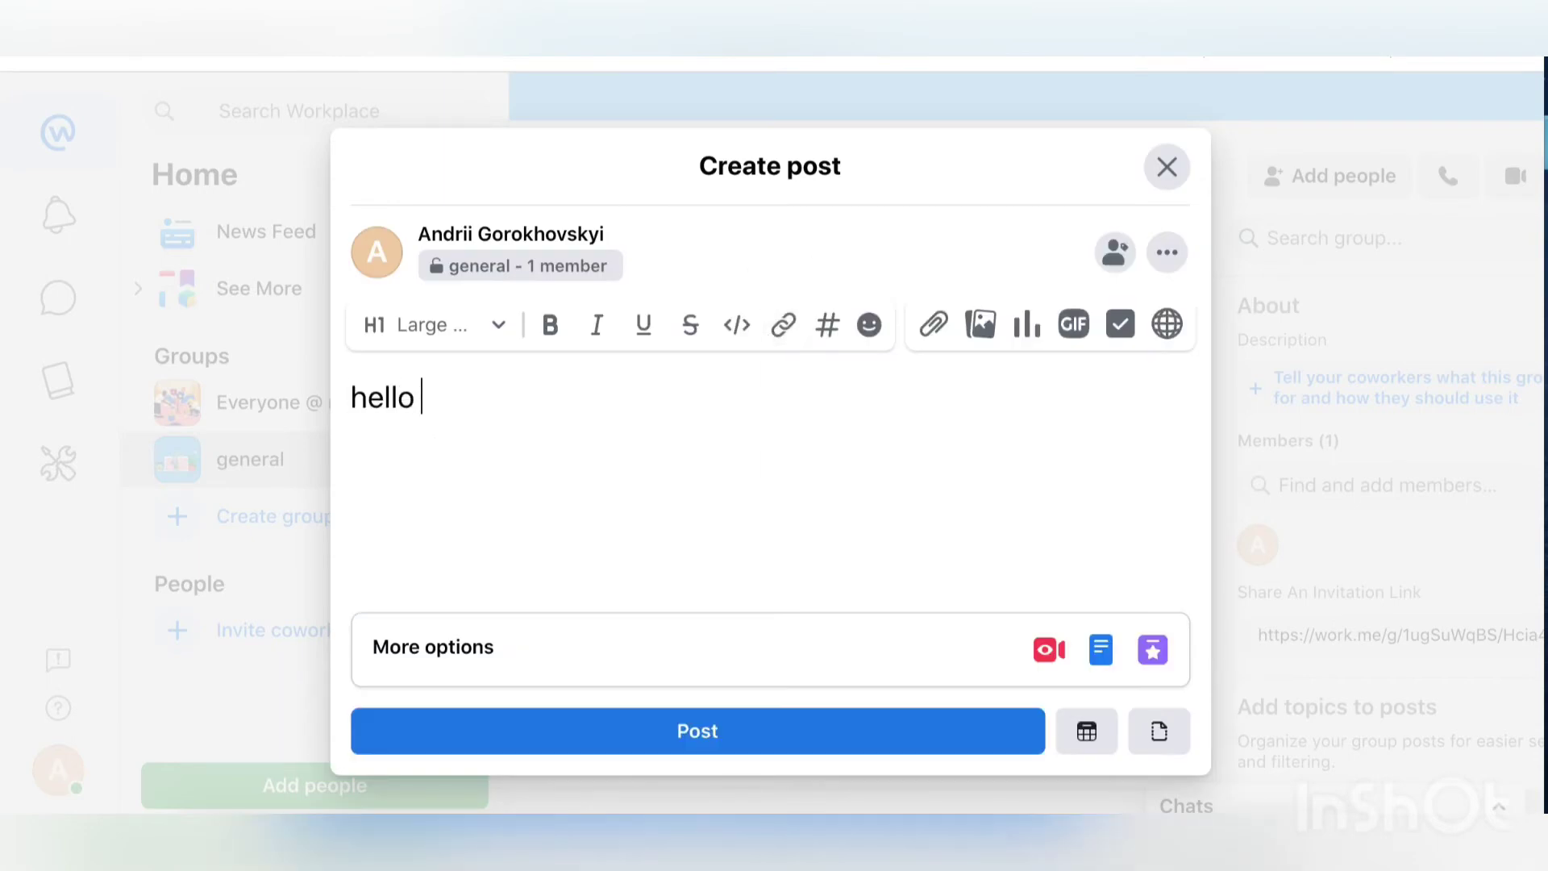
type(" everyone!")
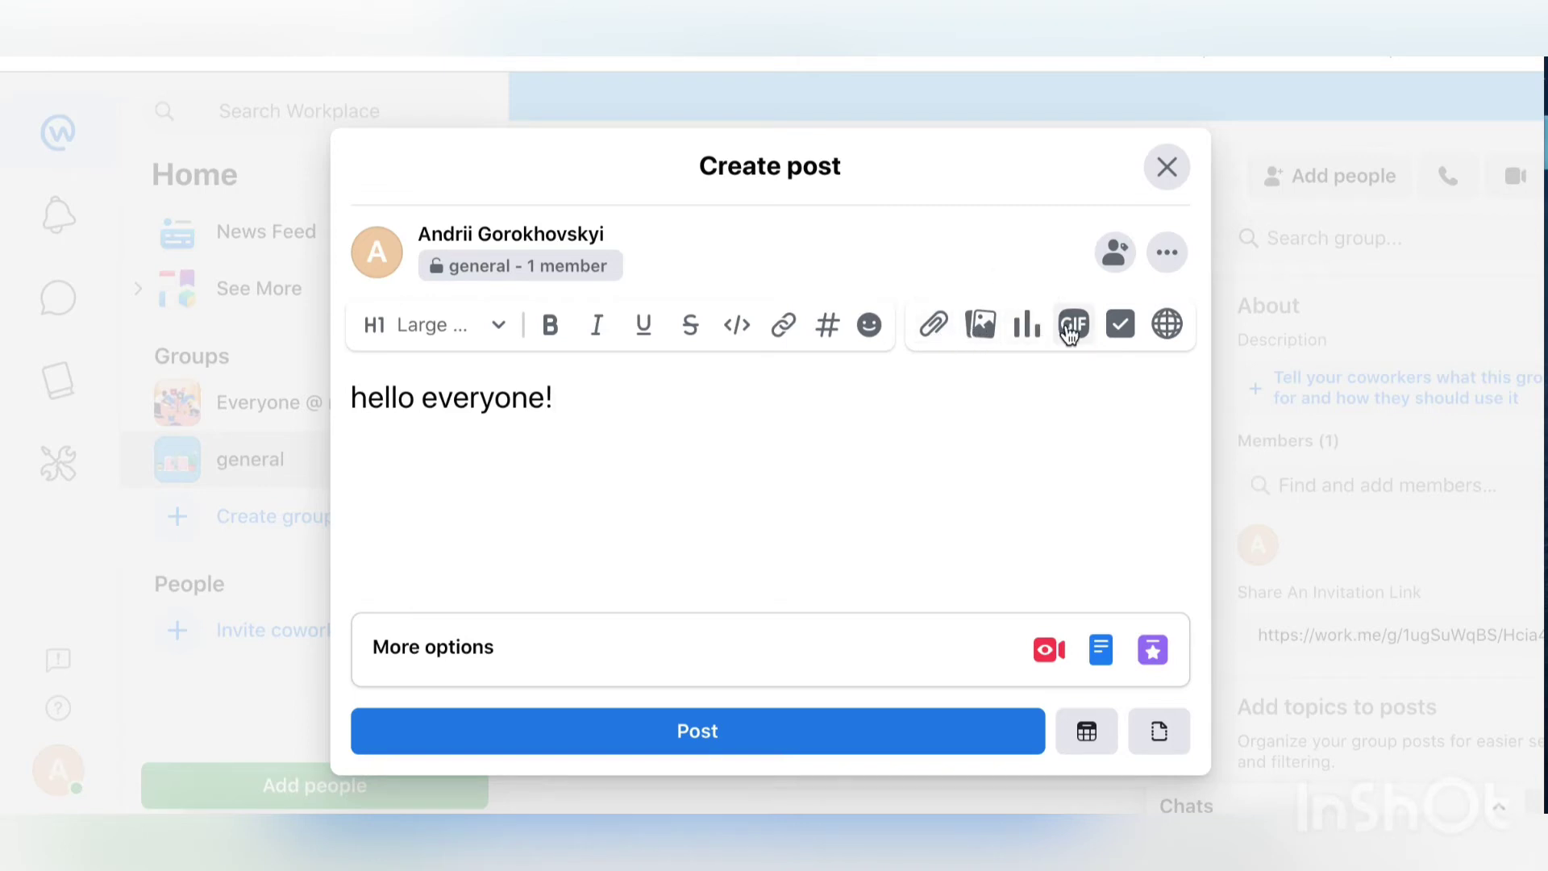
left_click(1125, 254)
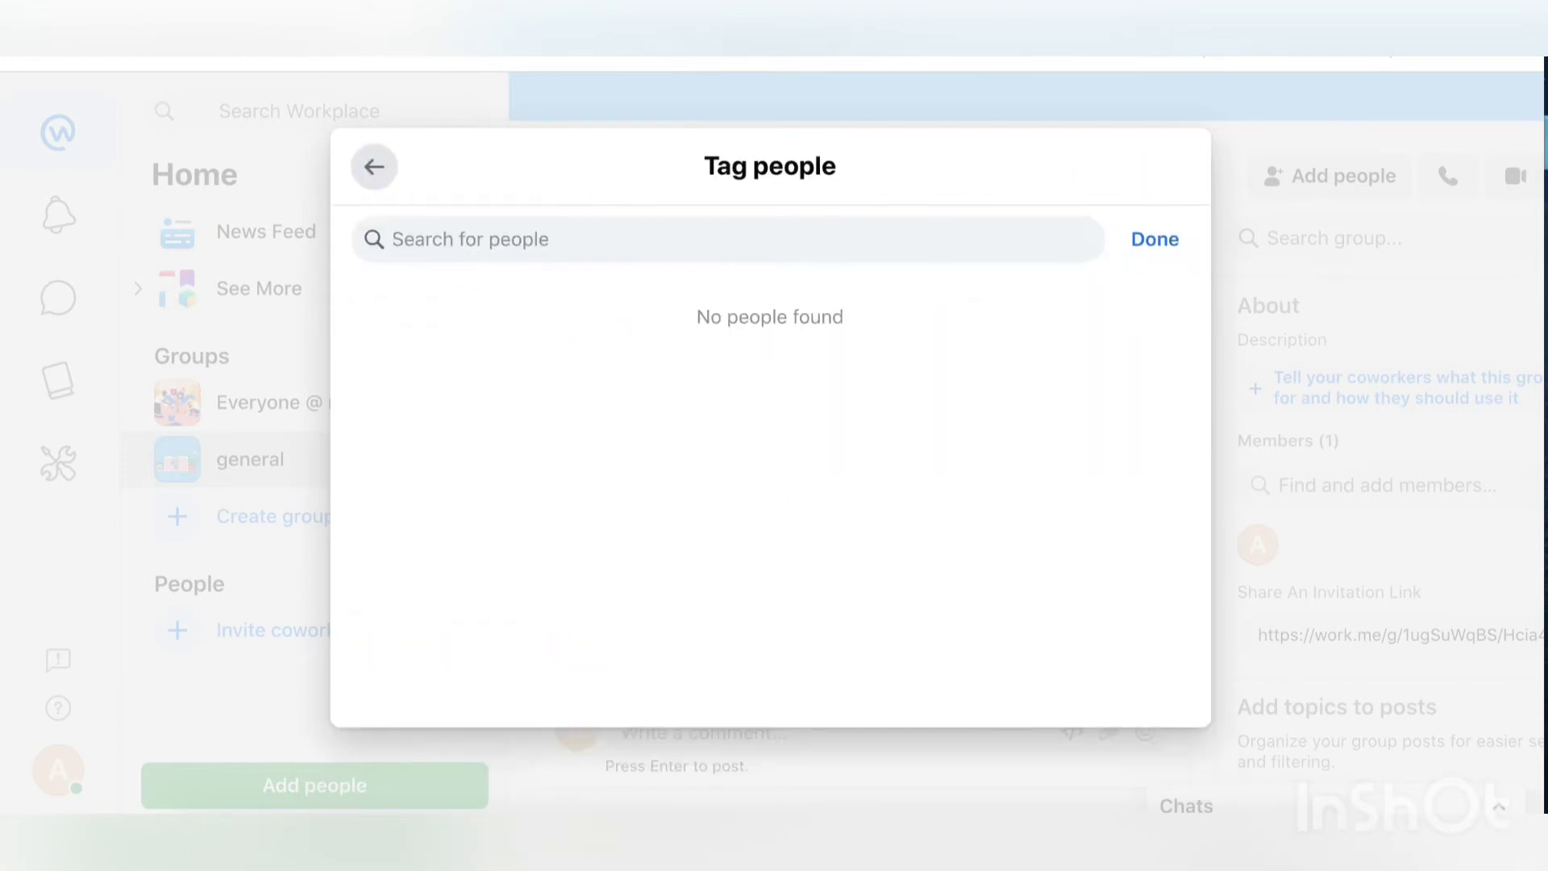
type("muse")
key("BackSpace")
key("BackSpace")
key("BackSpace")
key("BackSpace")
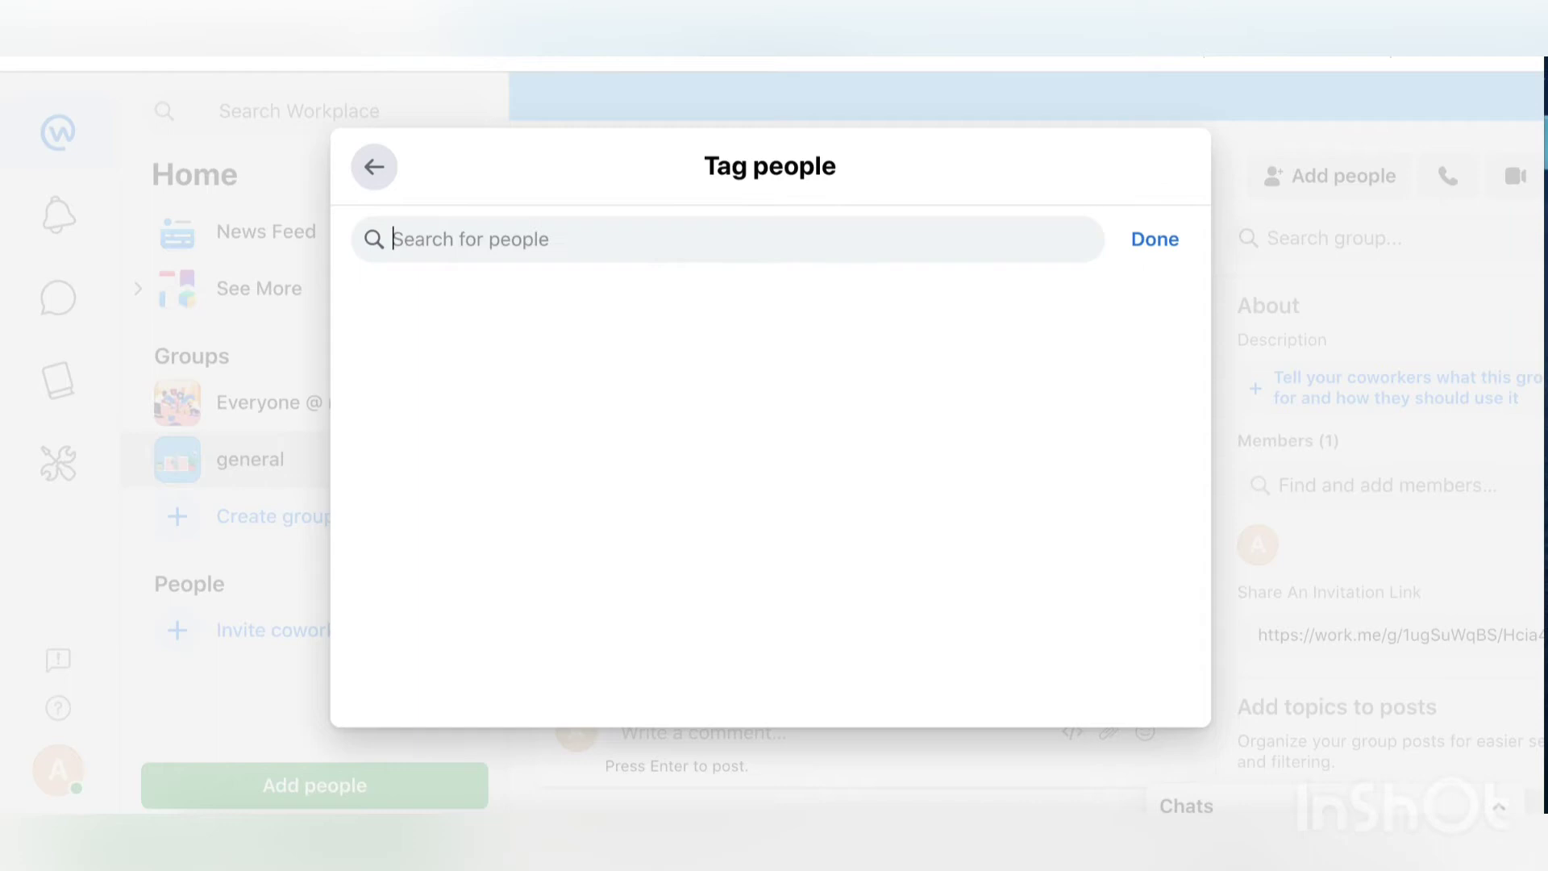
left_click(374, 171)
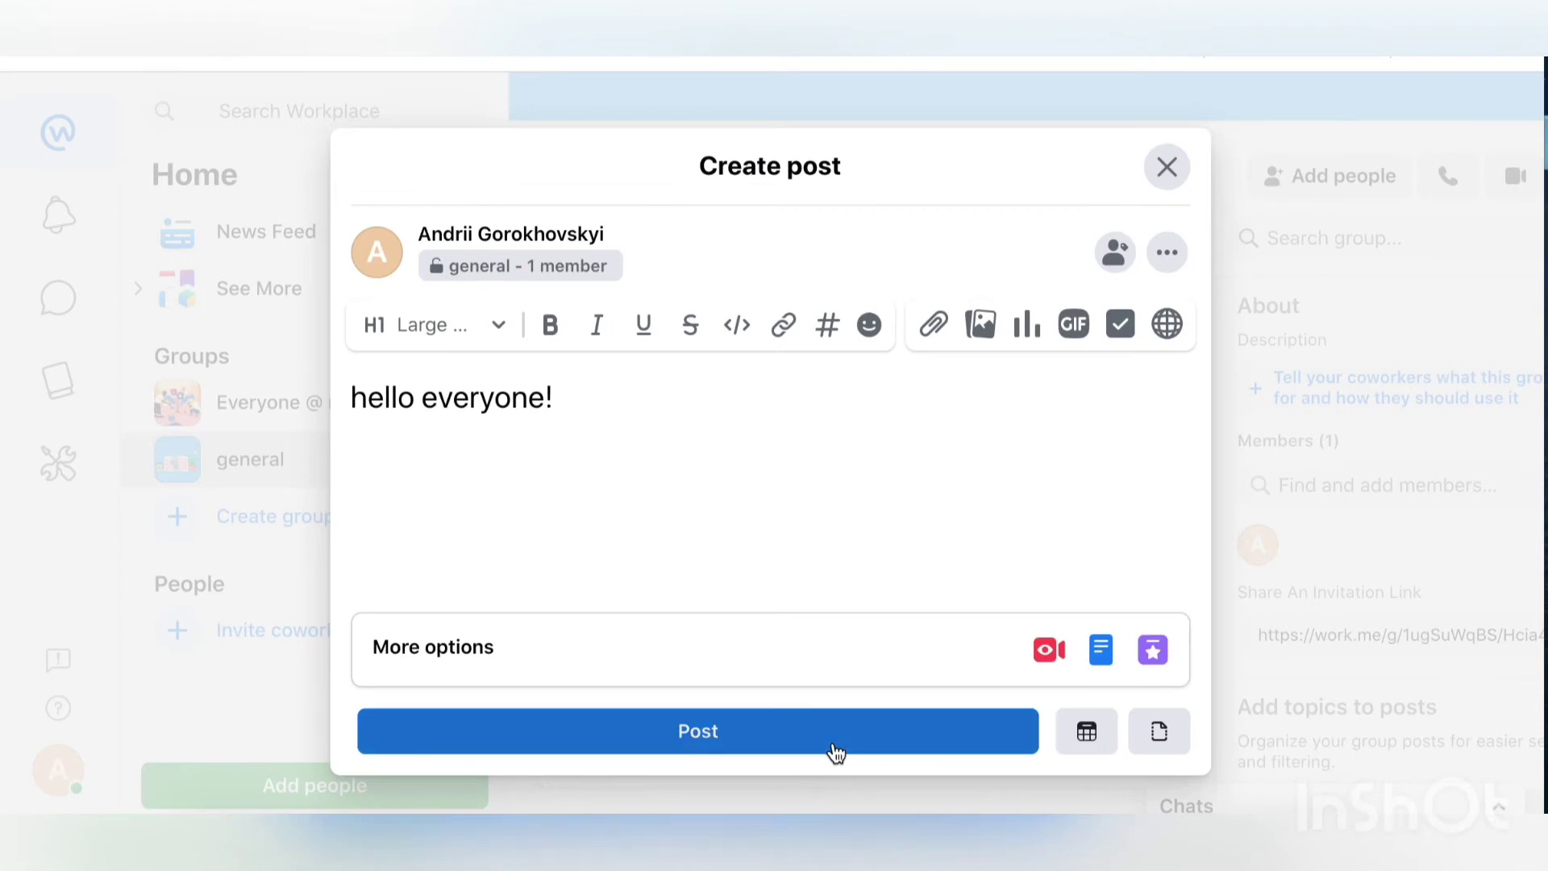
left_click(835, 745)
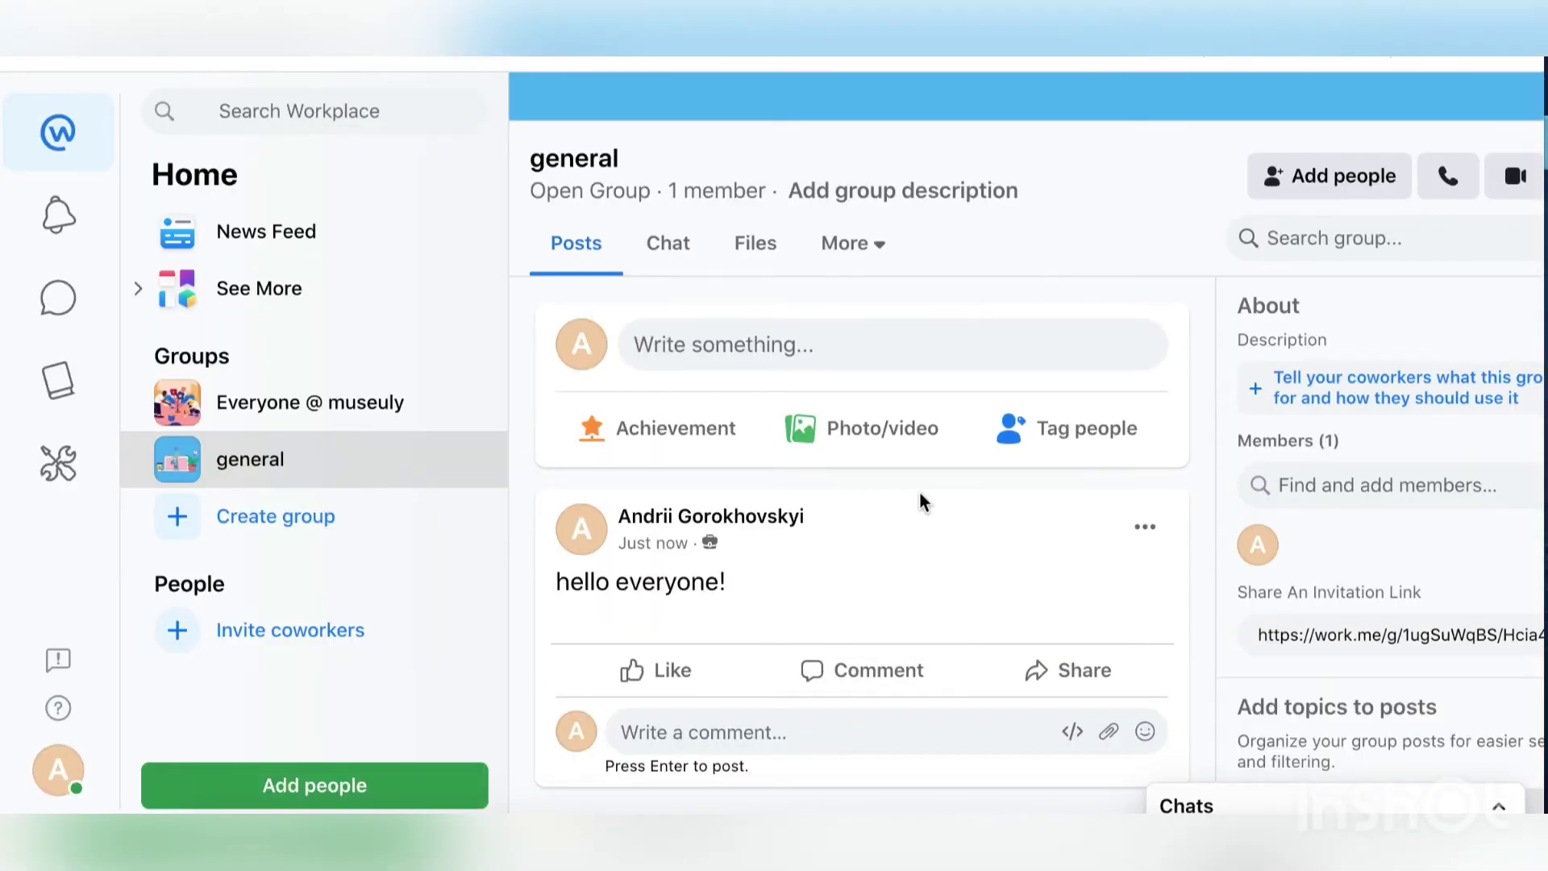
scroll(924, 500, "down", 4)
scroll(922, 502, "up", 5)
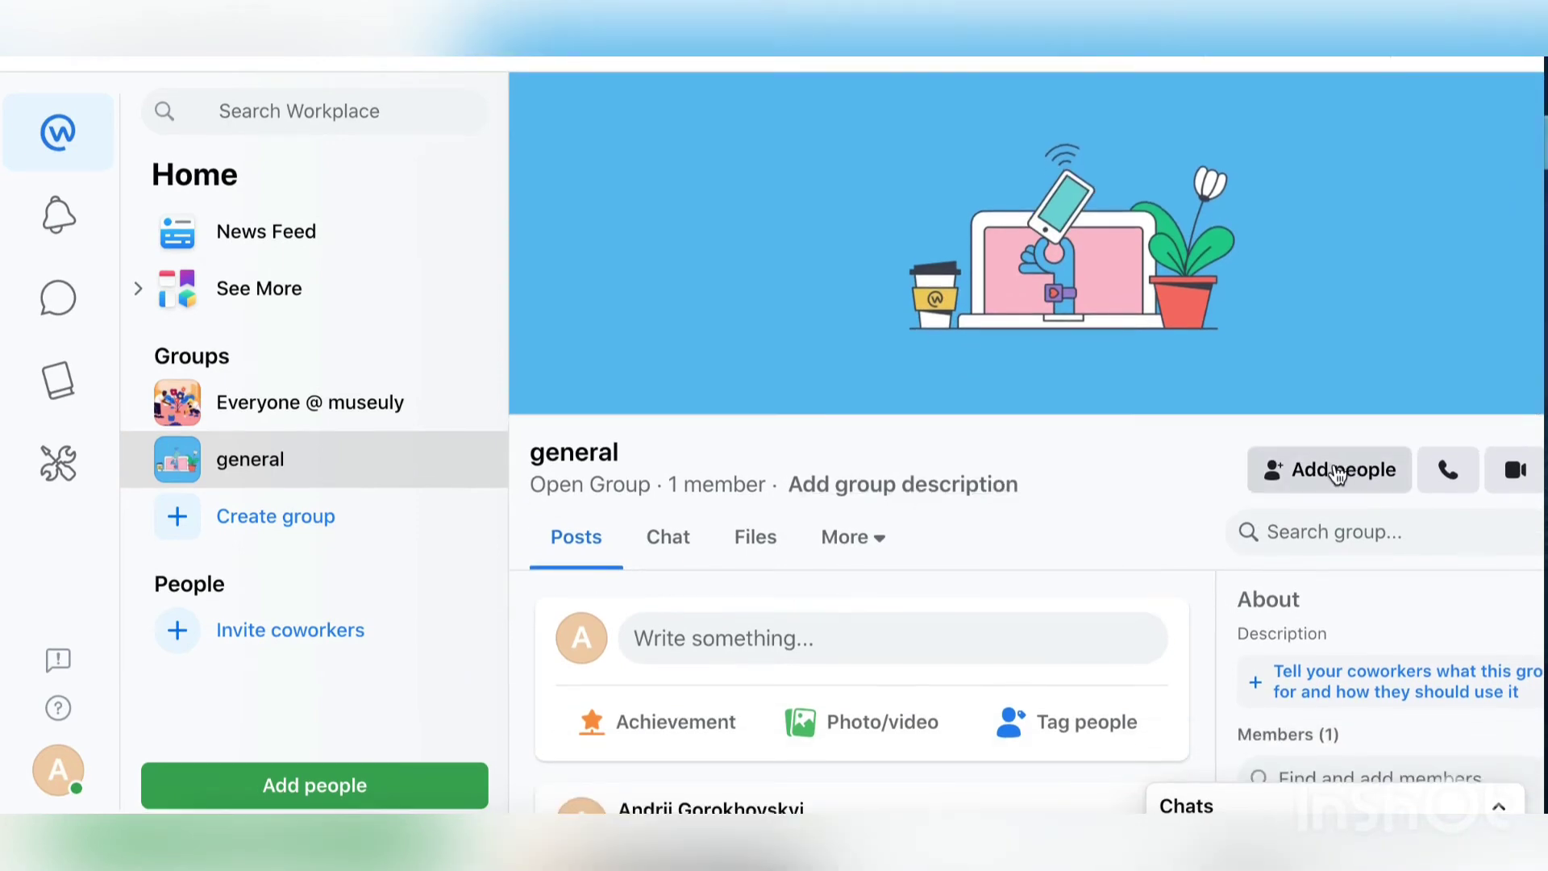
left_click(1334, 467)
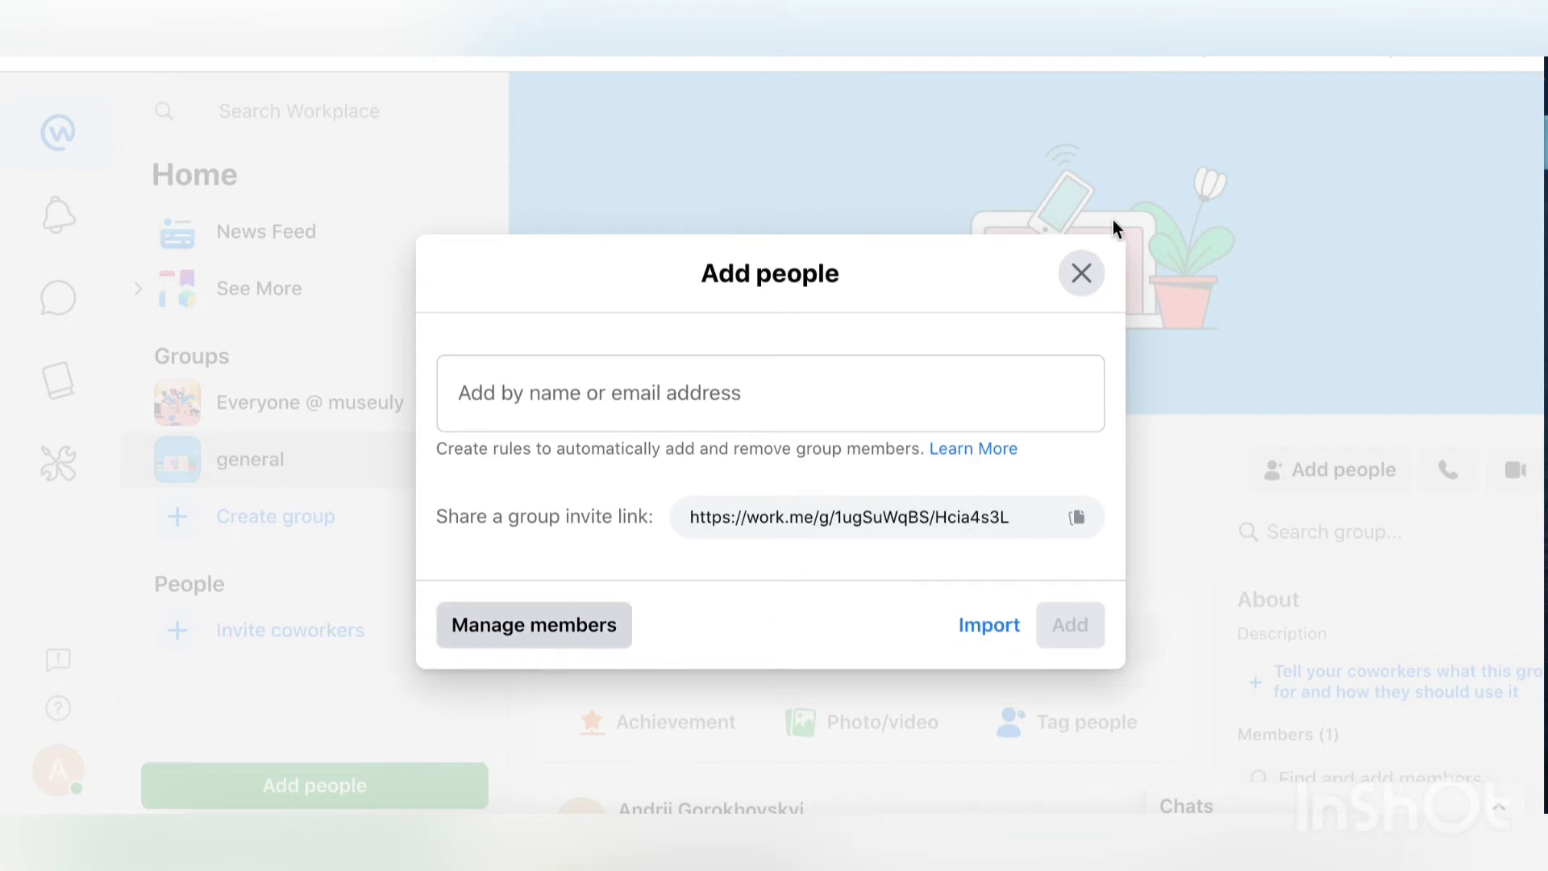
left_click(623, 411)
left_click(1082, 274)
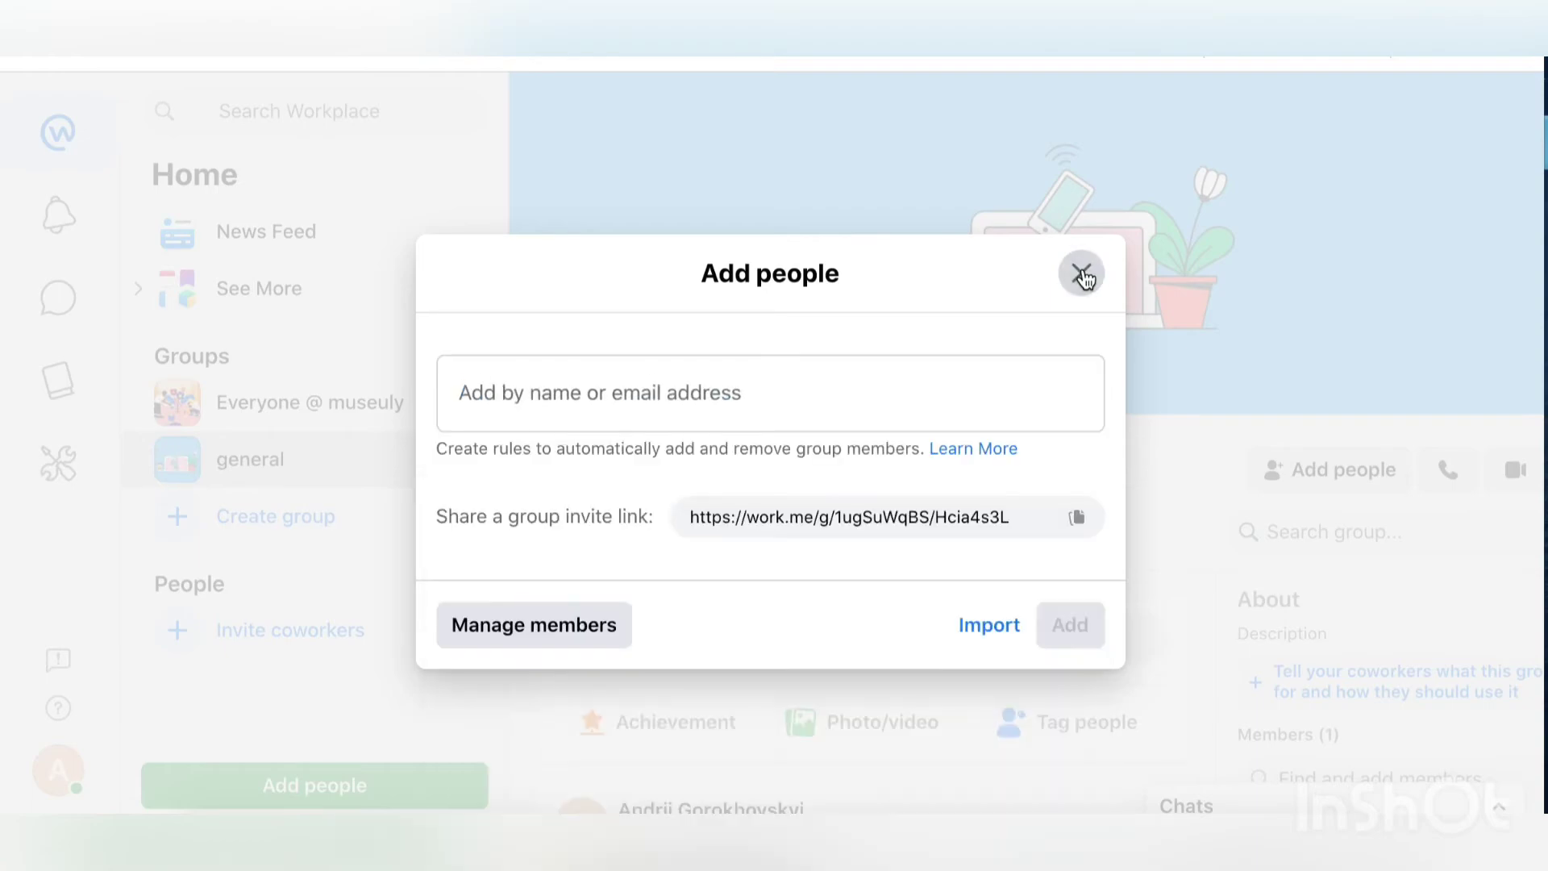
left_click(1083, 275)
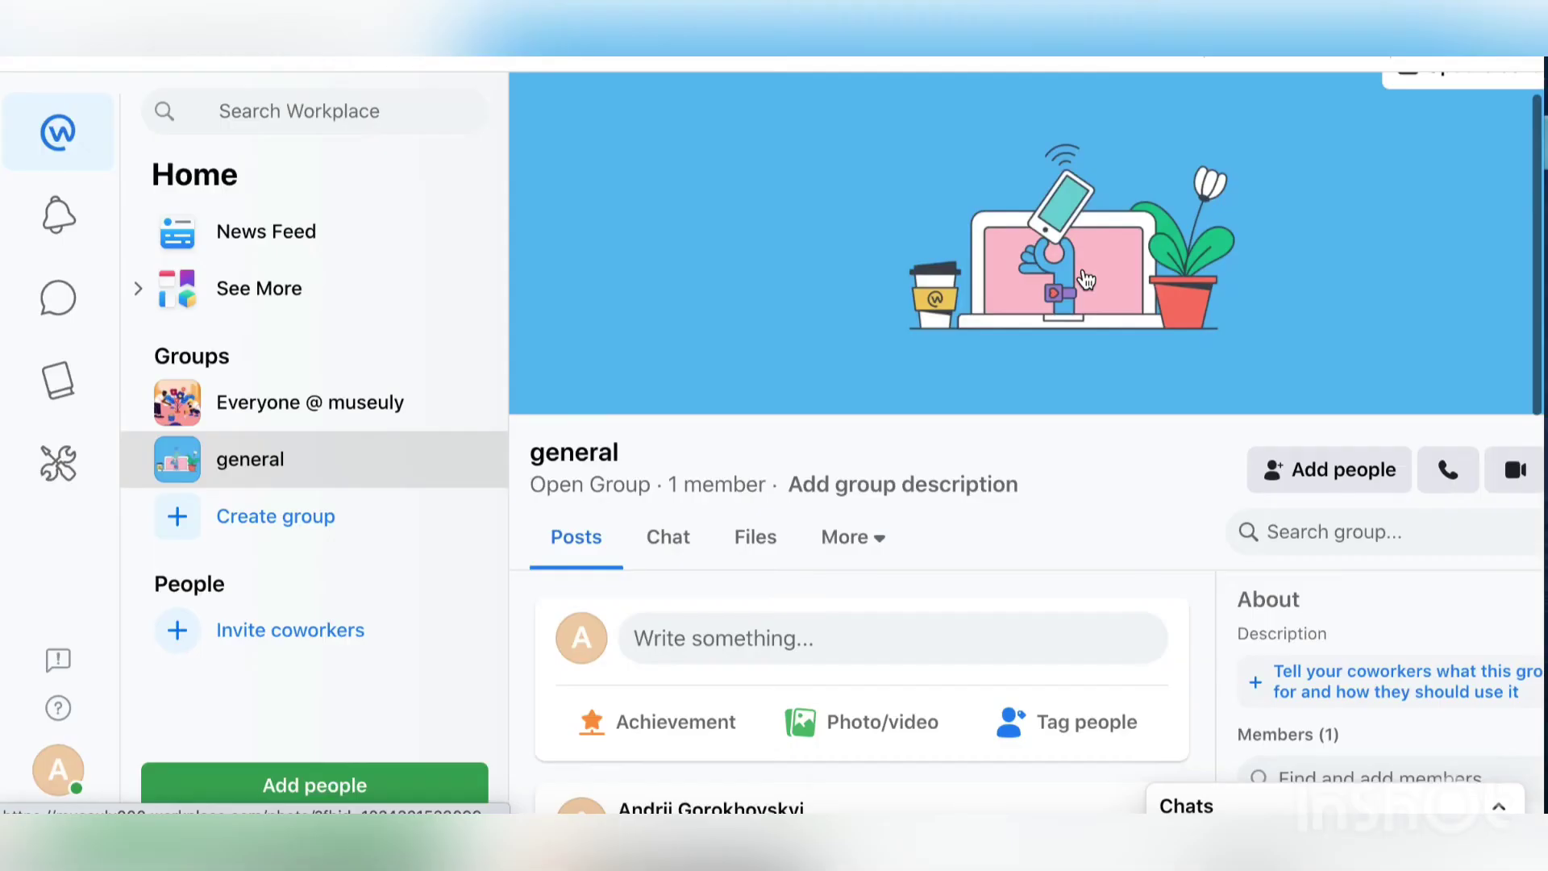
left_click(558, 196)
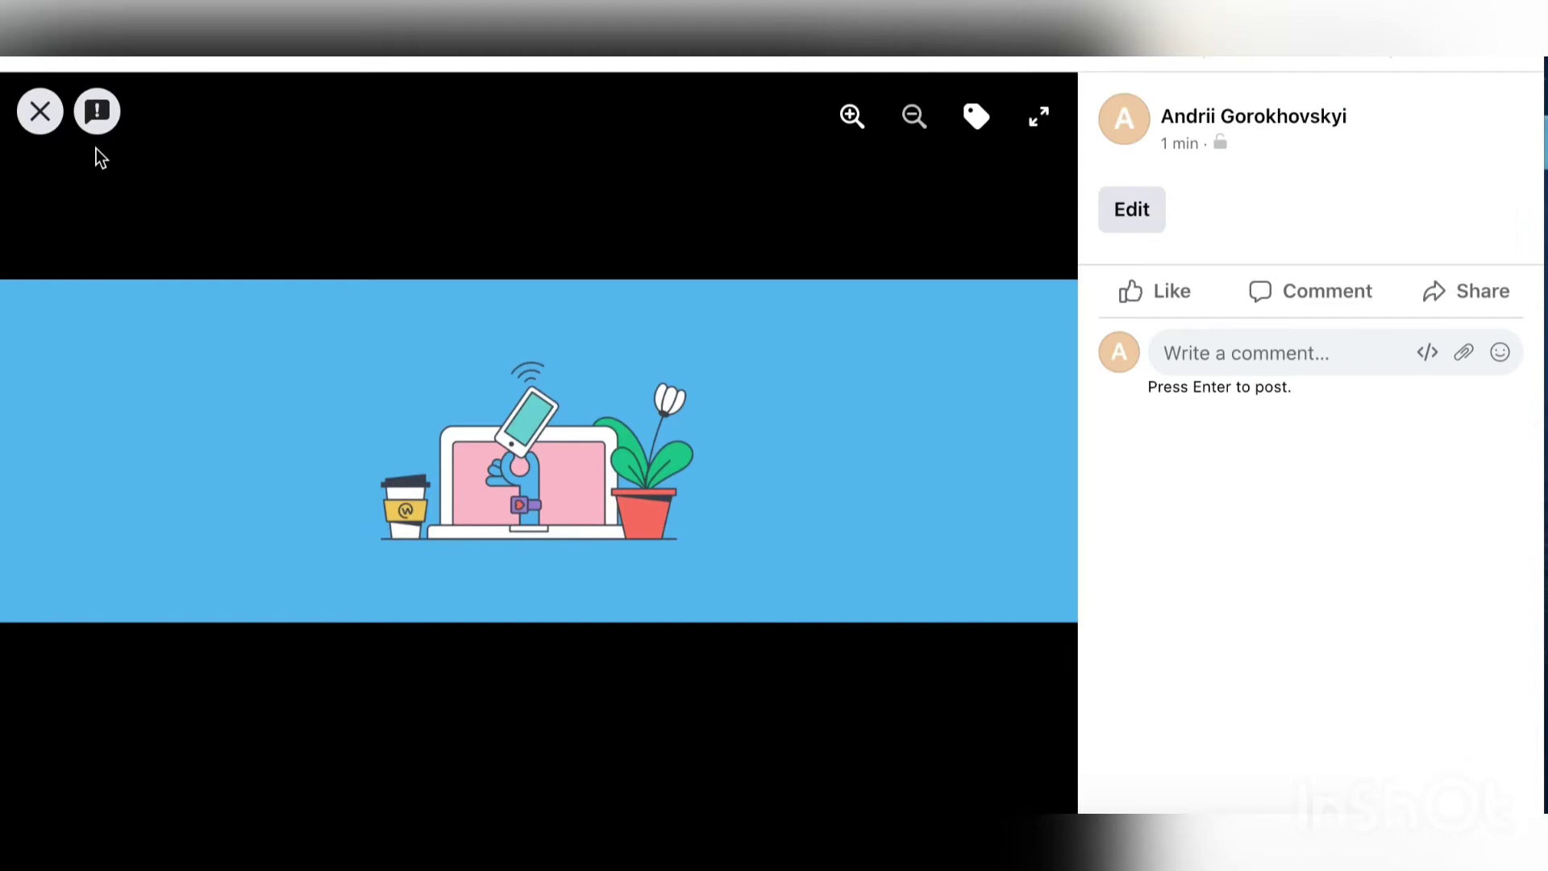
left_click(36, 115)
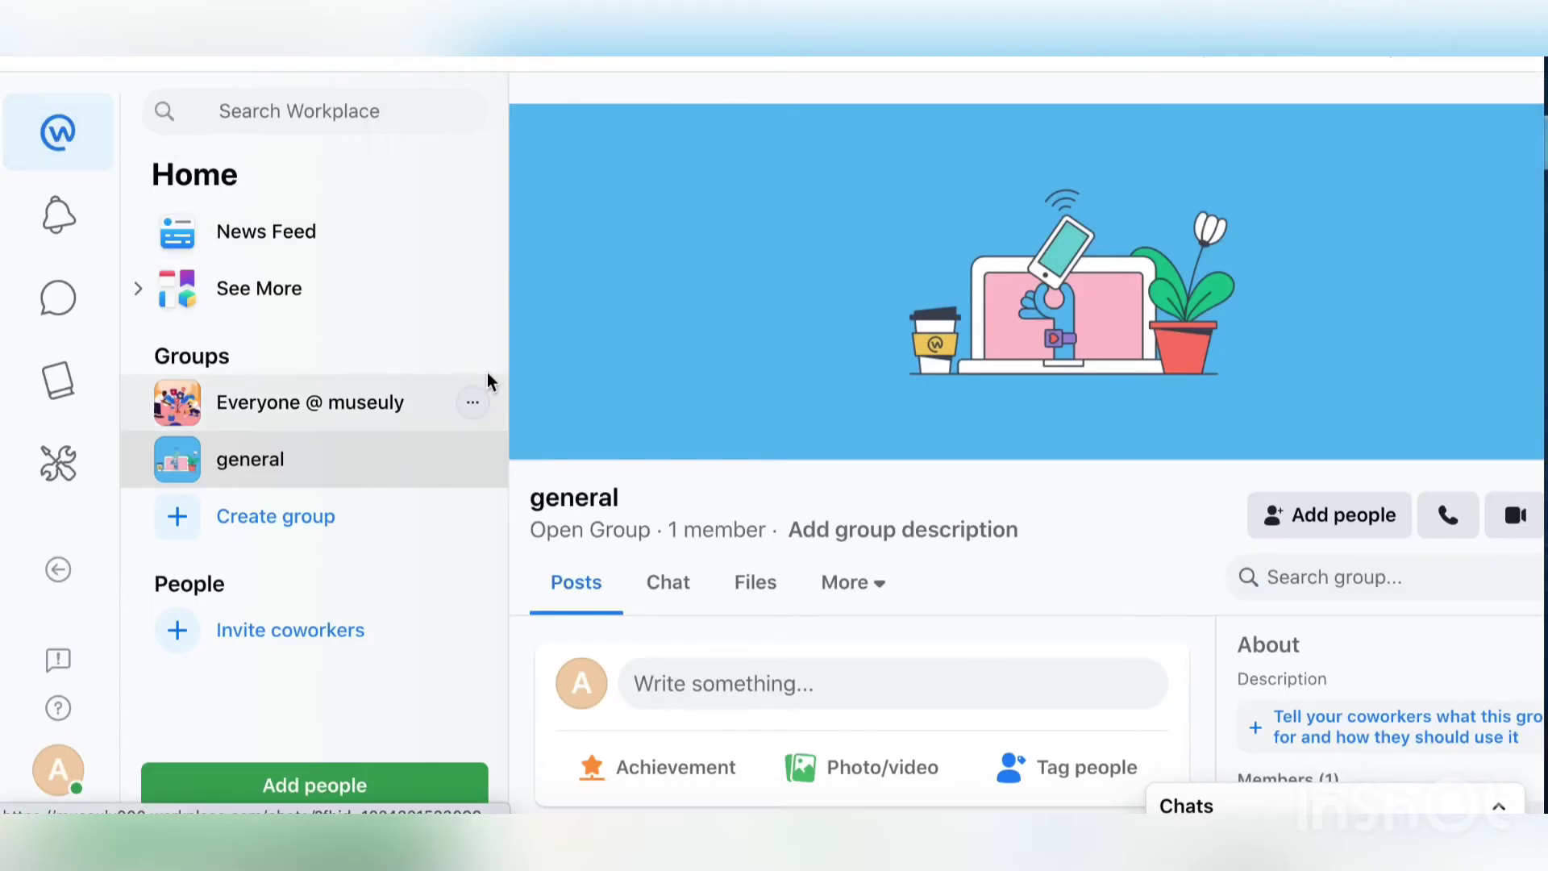
key("XF86AudioLowerVolume")
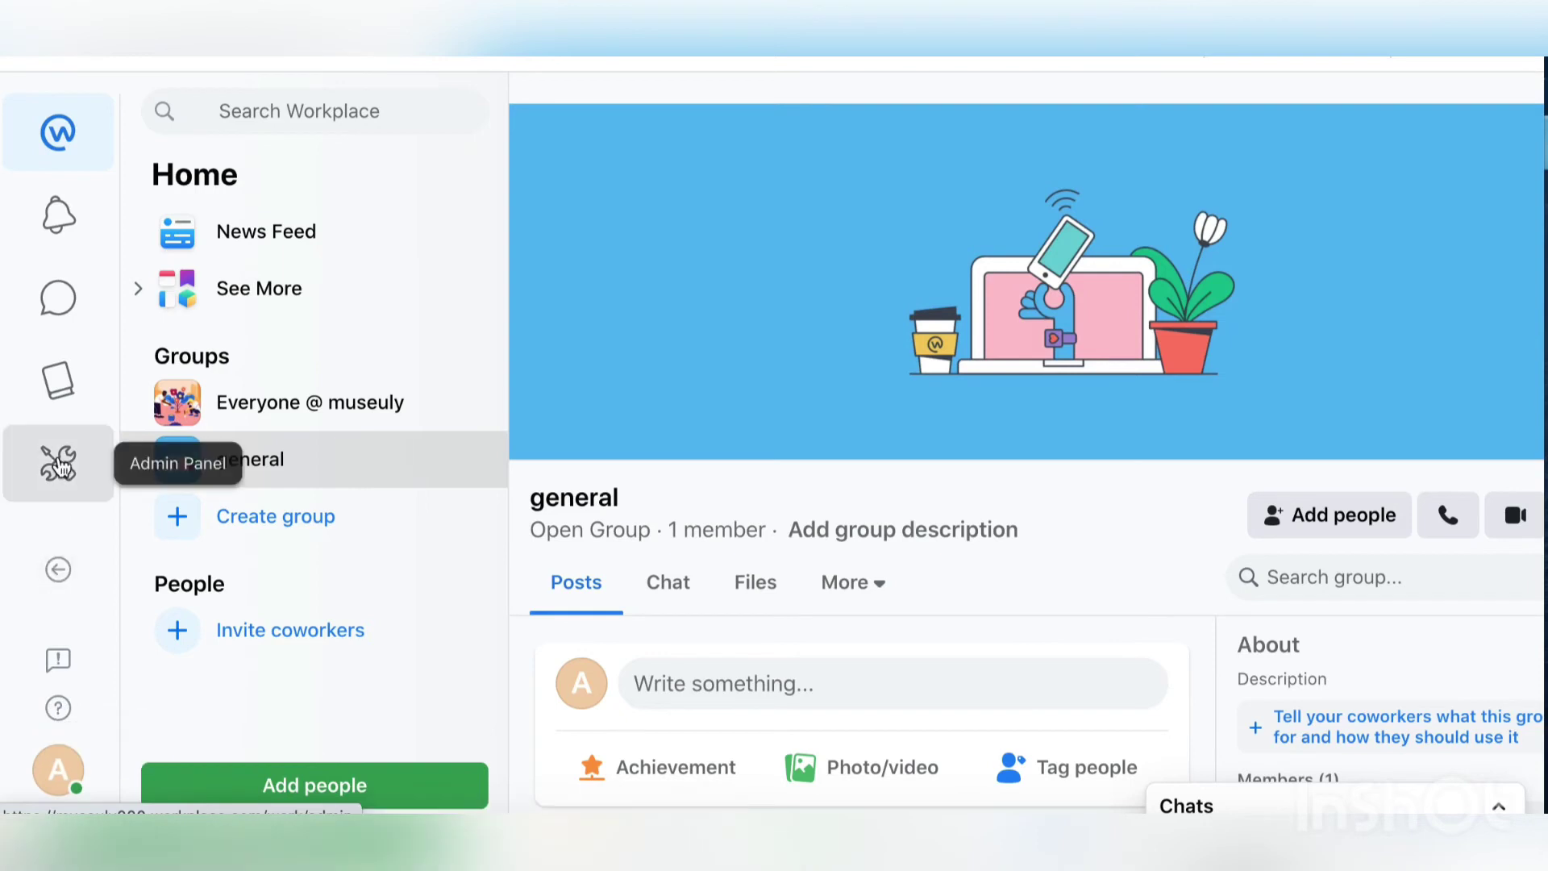
Step: Open the Knowledge Library and step through its introduction pages to the library home
left_click(139, 297)
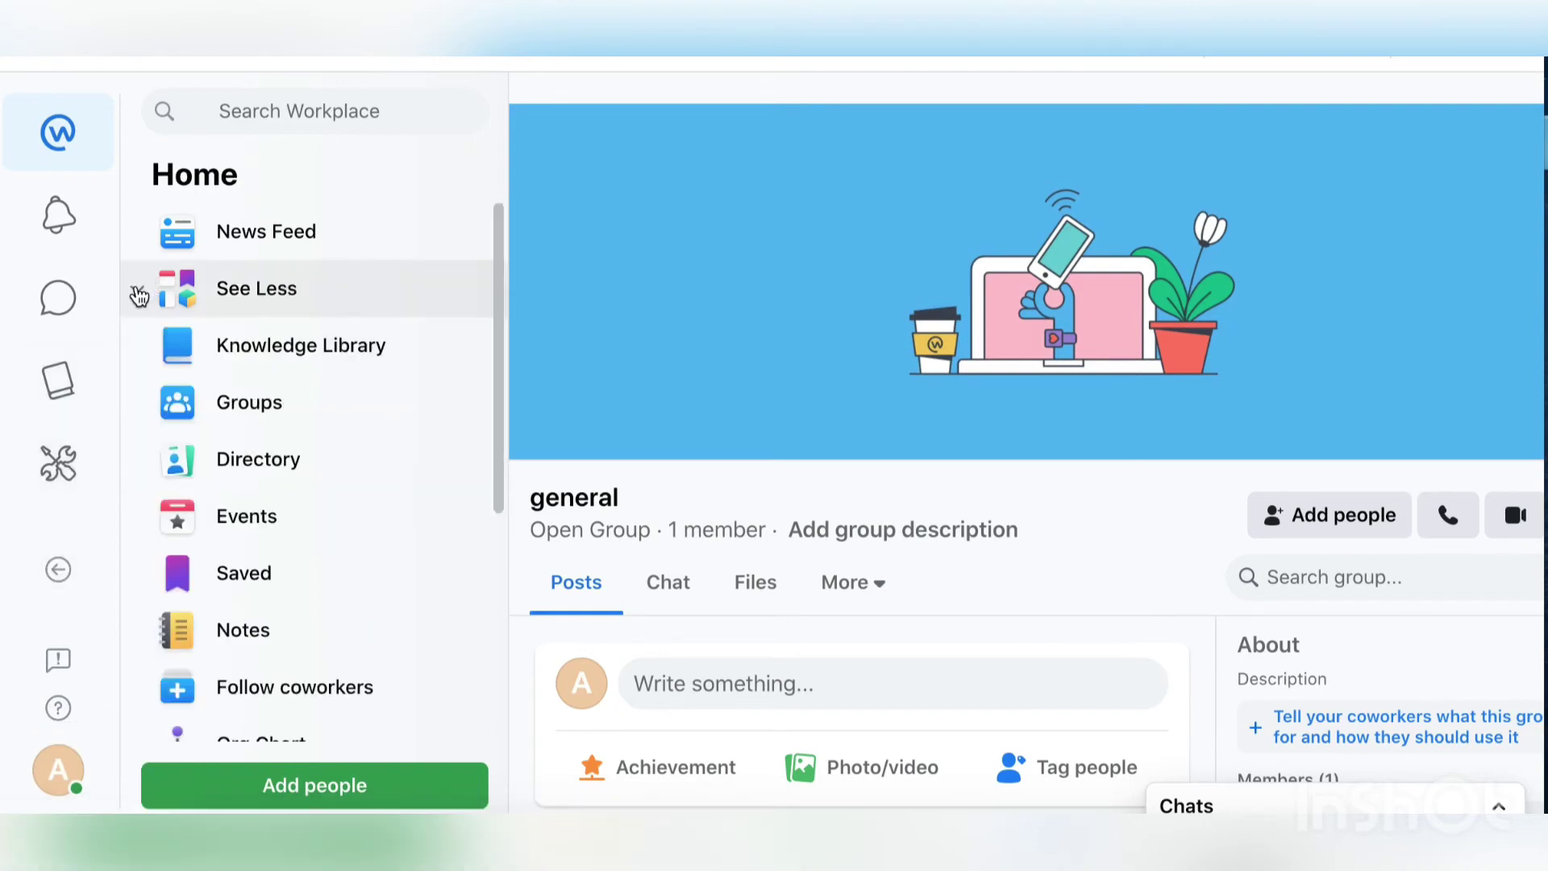
left_click(240, 345)
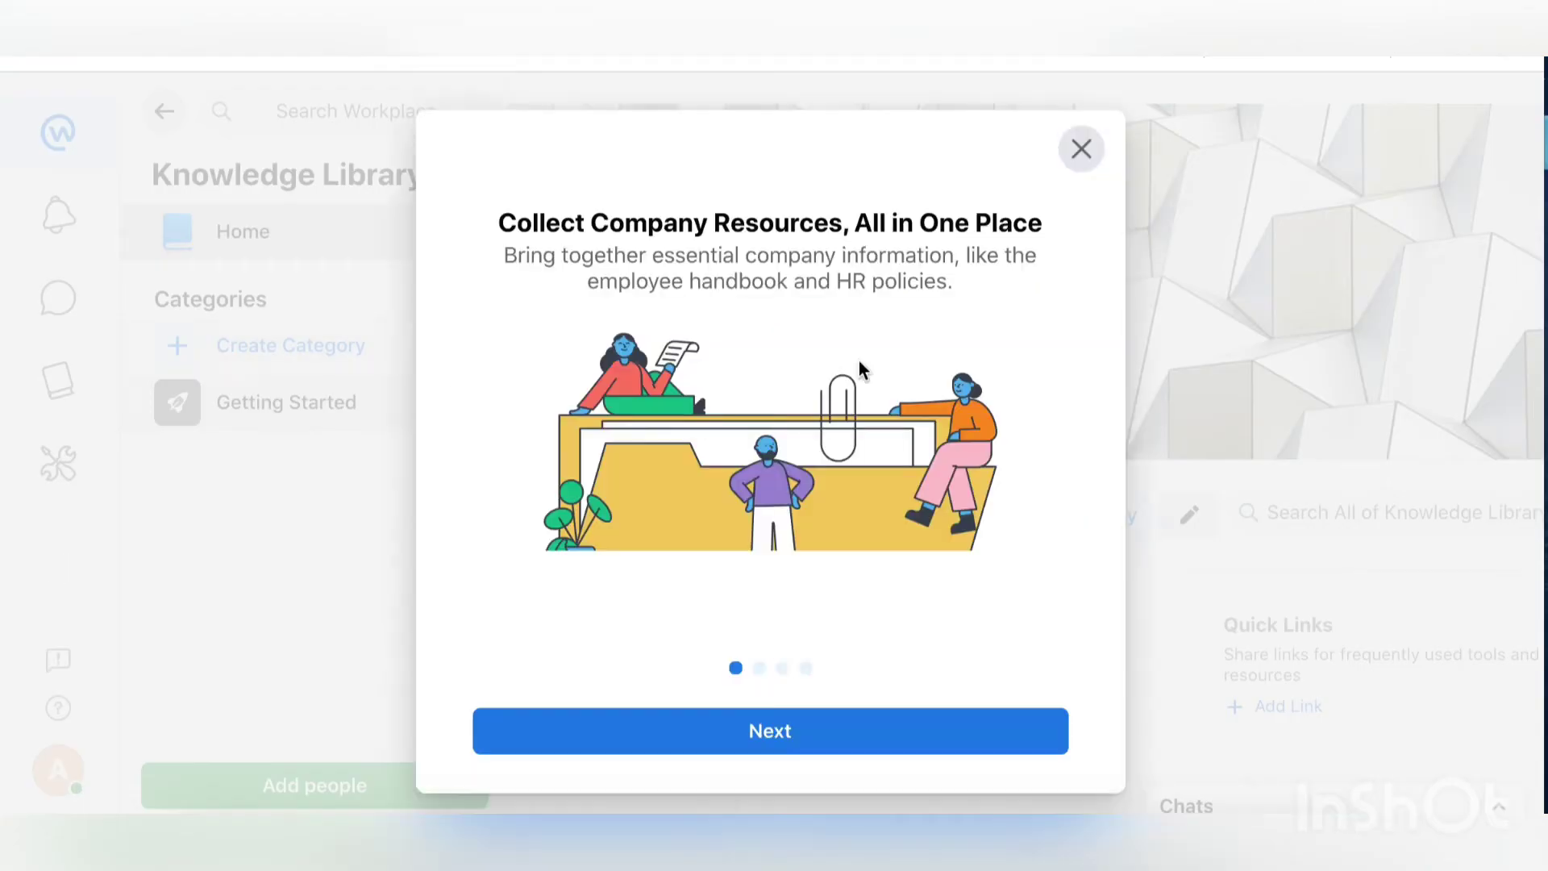
left_click(770, 742)
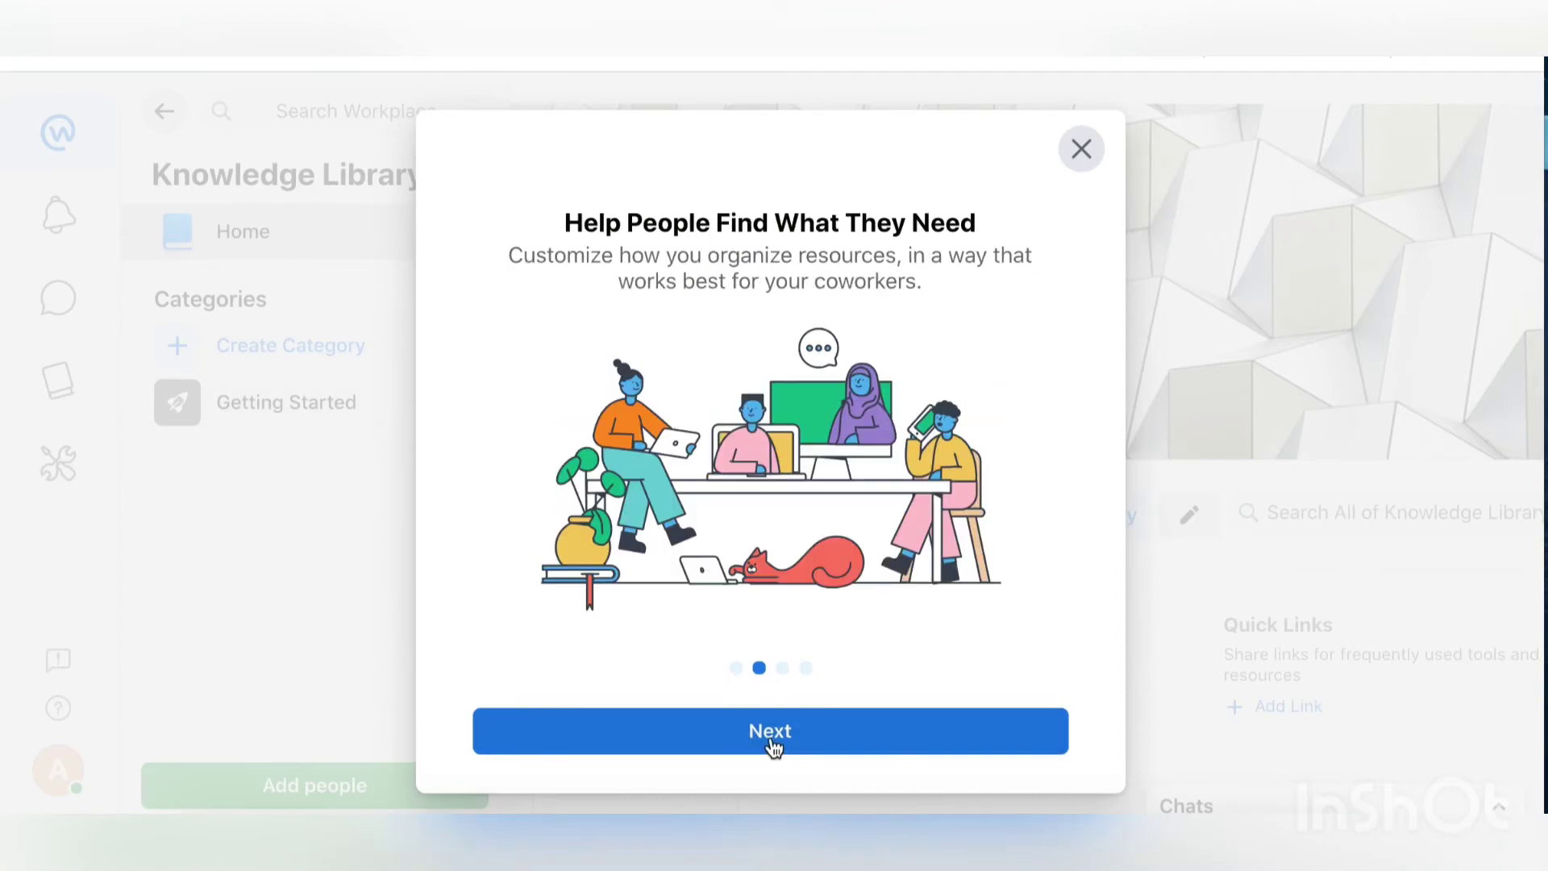
left_click(773, 748)
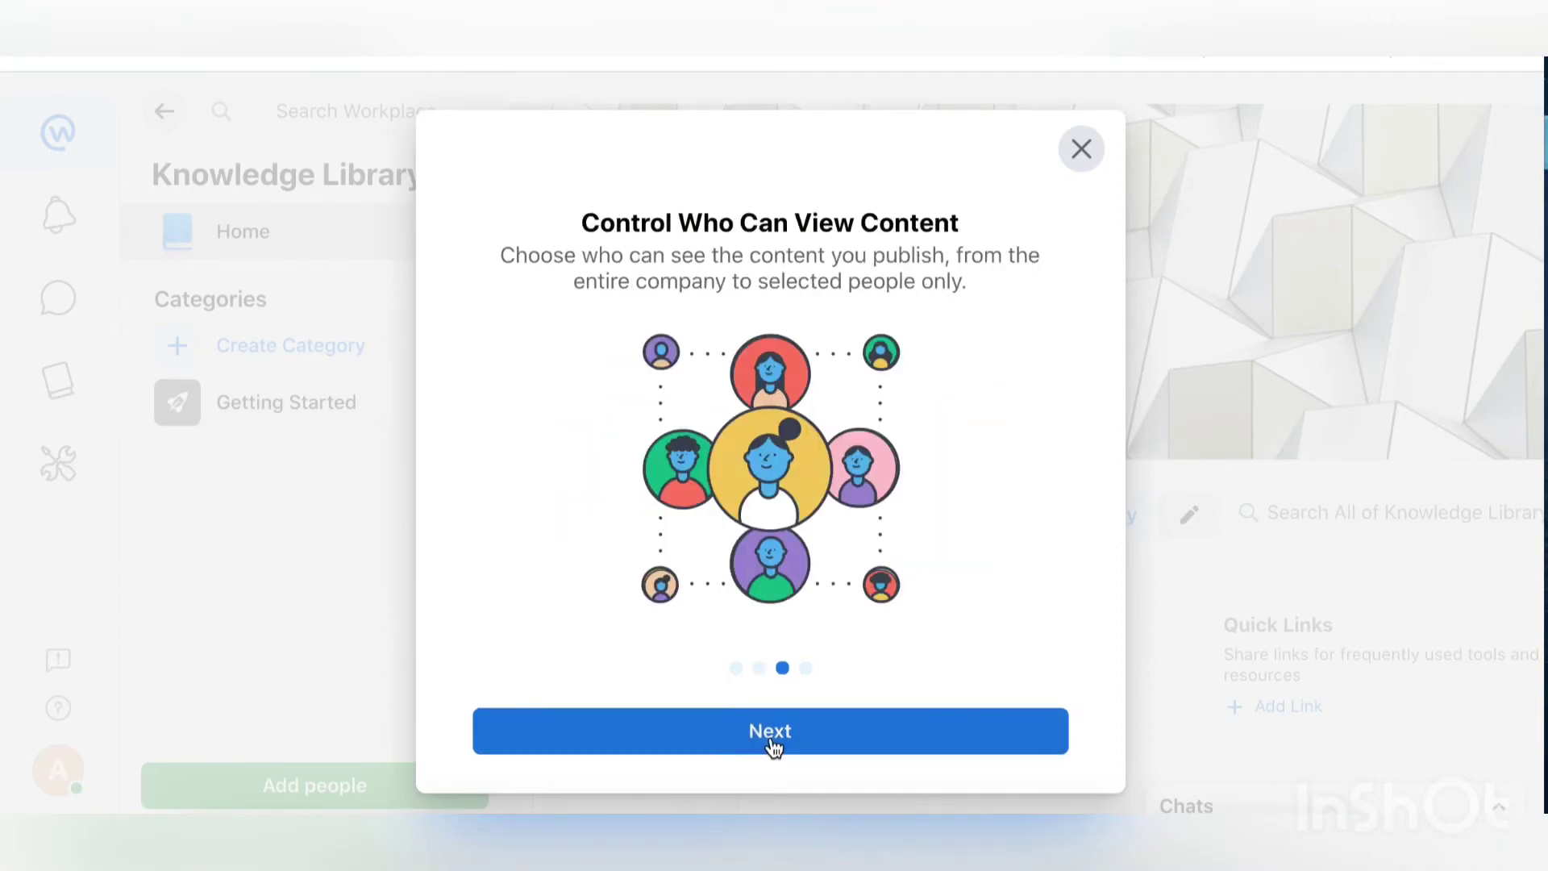
left_click(772, 748)
left_click(773, 748)
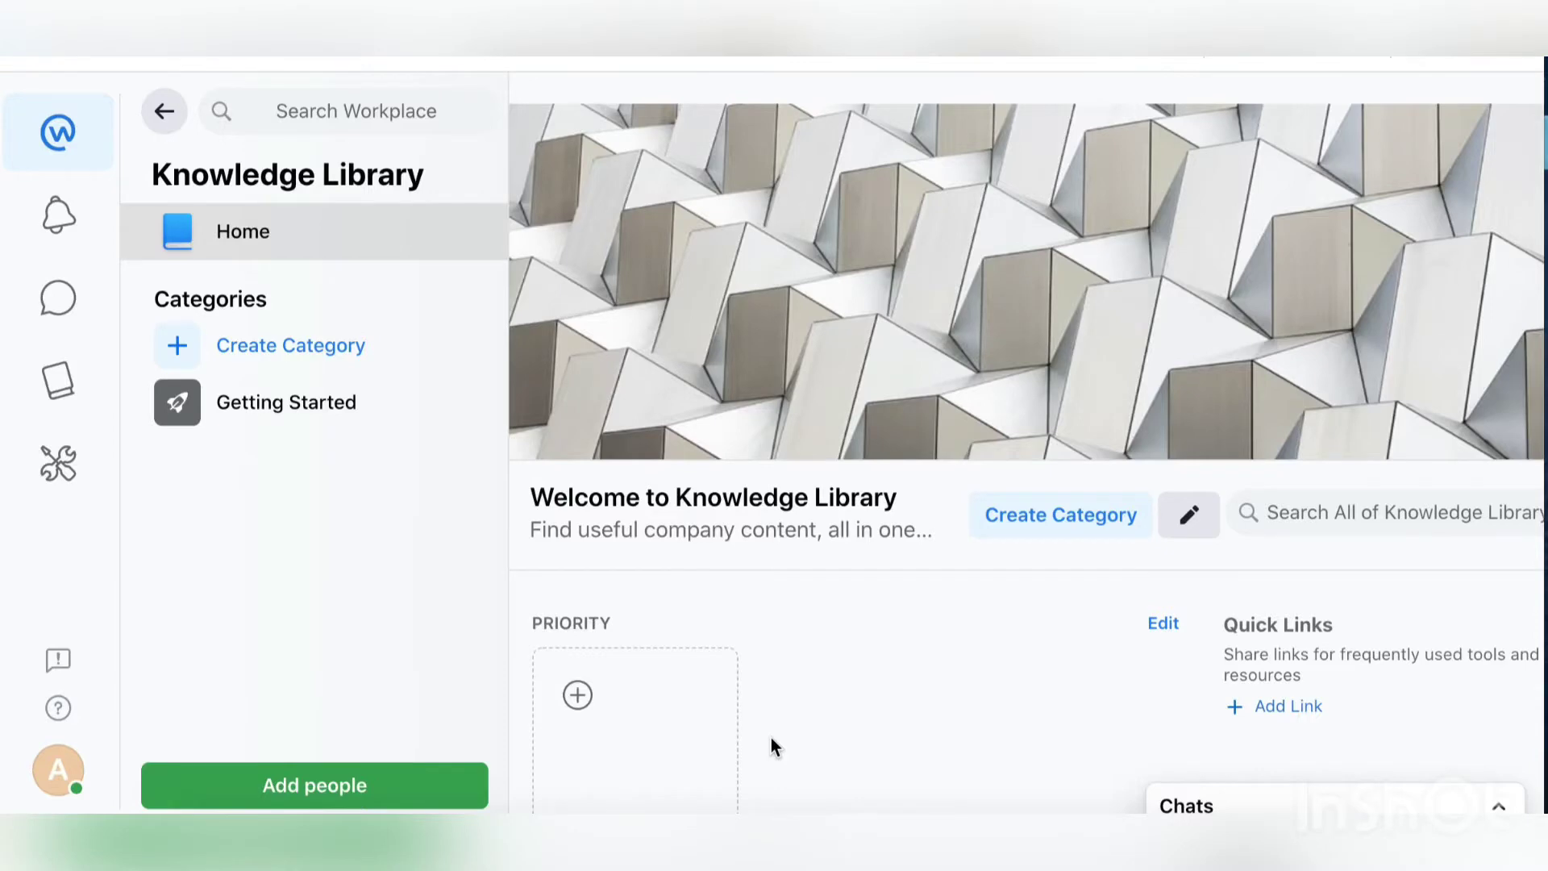
Step: Scroll around the Knowledge Library home with its Getting Started category
scroll(855, 559, "down", 4)
scroll(854, 558, "up", 5)
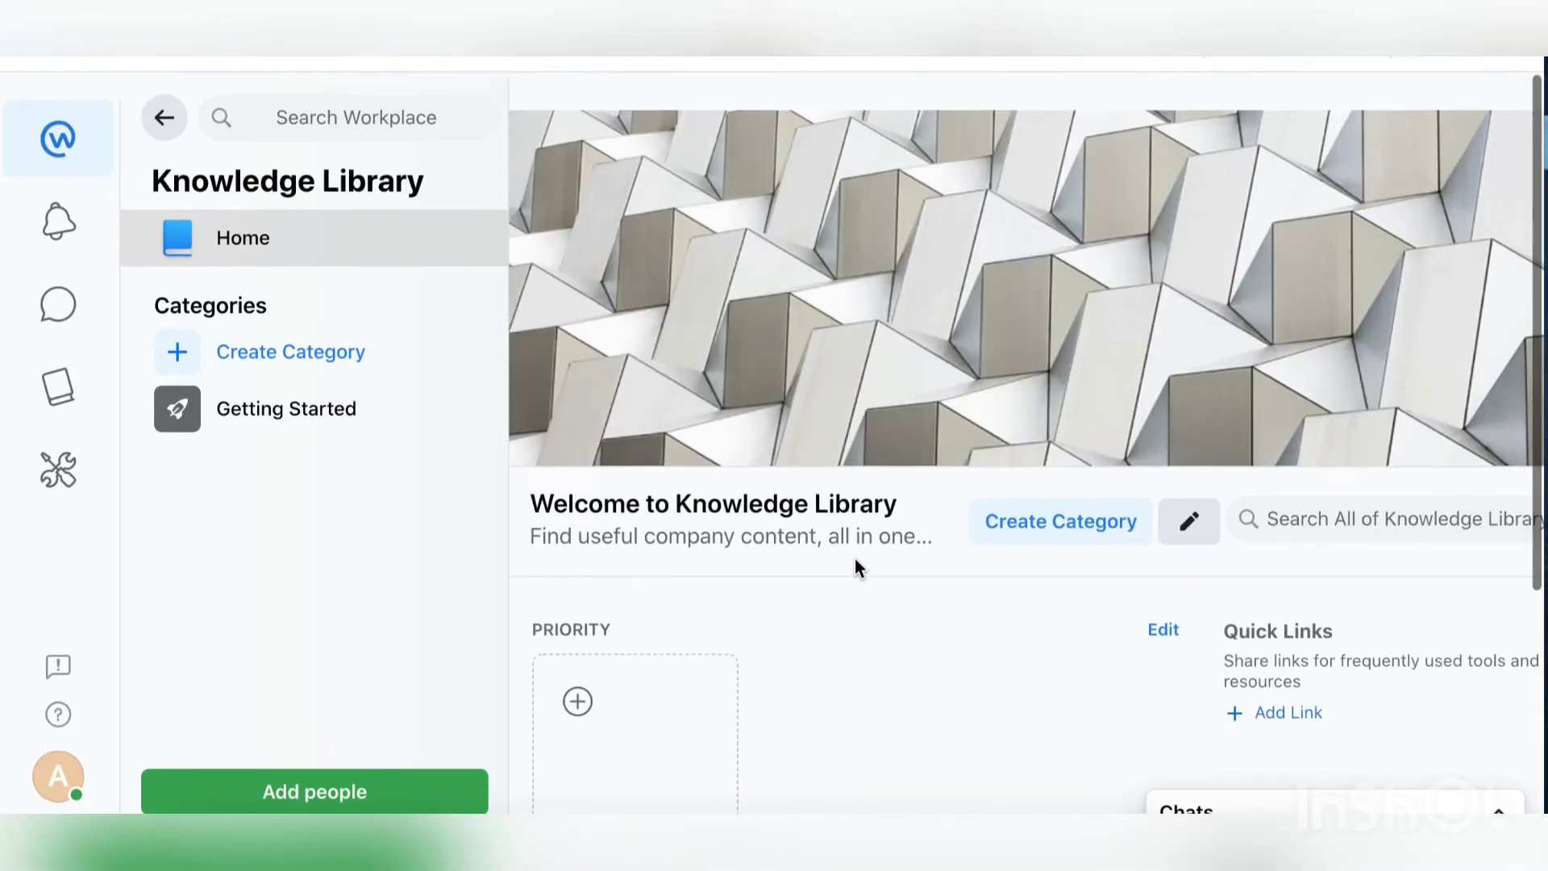
key("XF86AudioRaiseVolume")
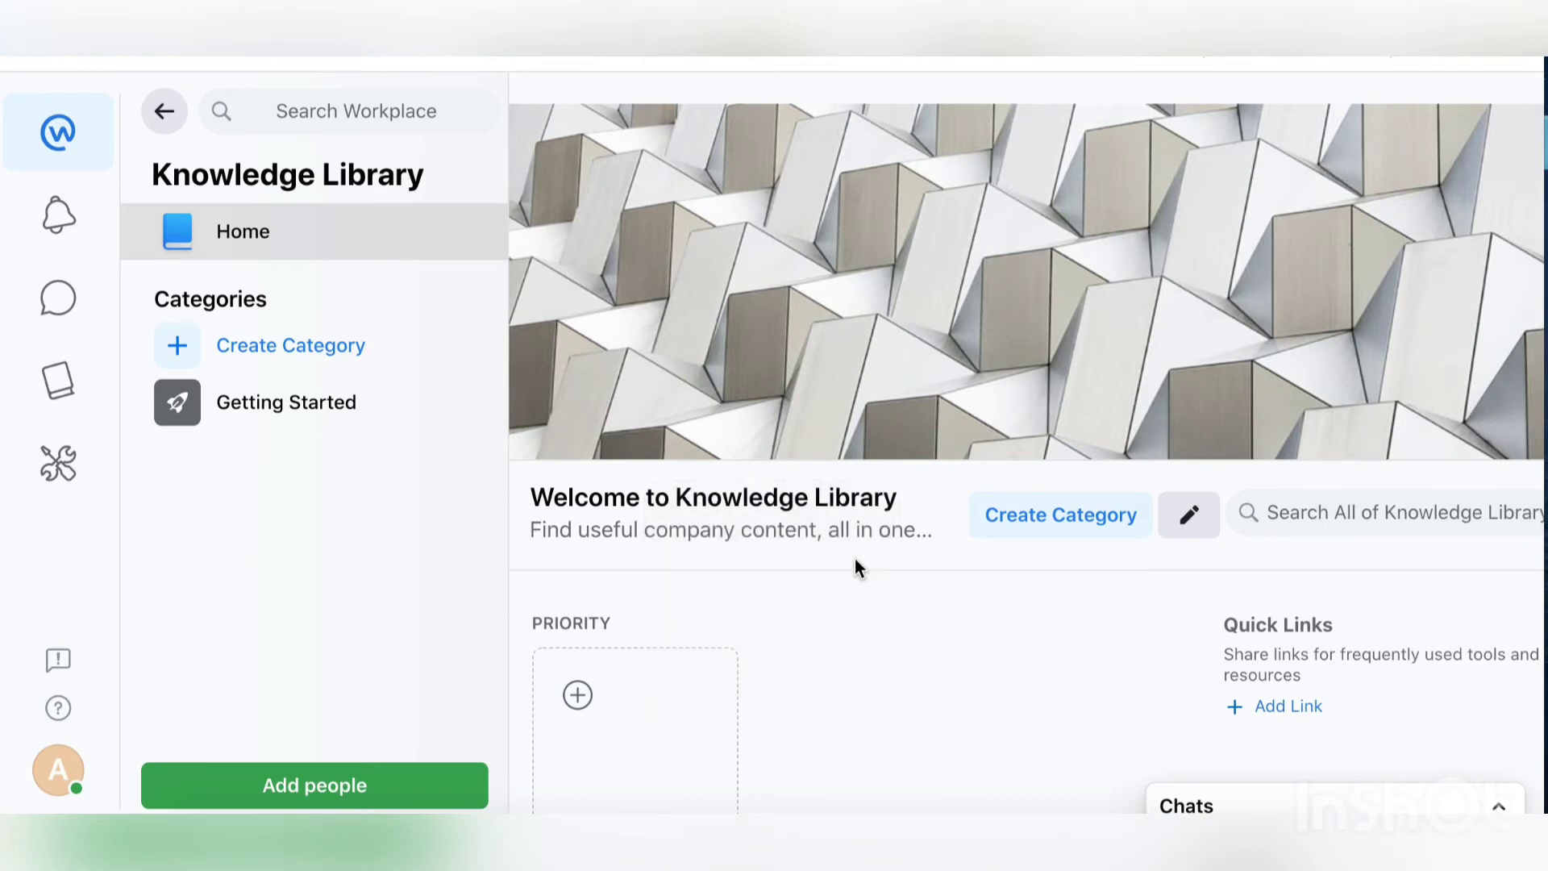
scroll(855, 559, "right", 3)
scroll(855, 559, "left", 1)
scroll(855, 559, "right", 1)
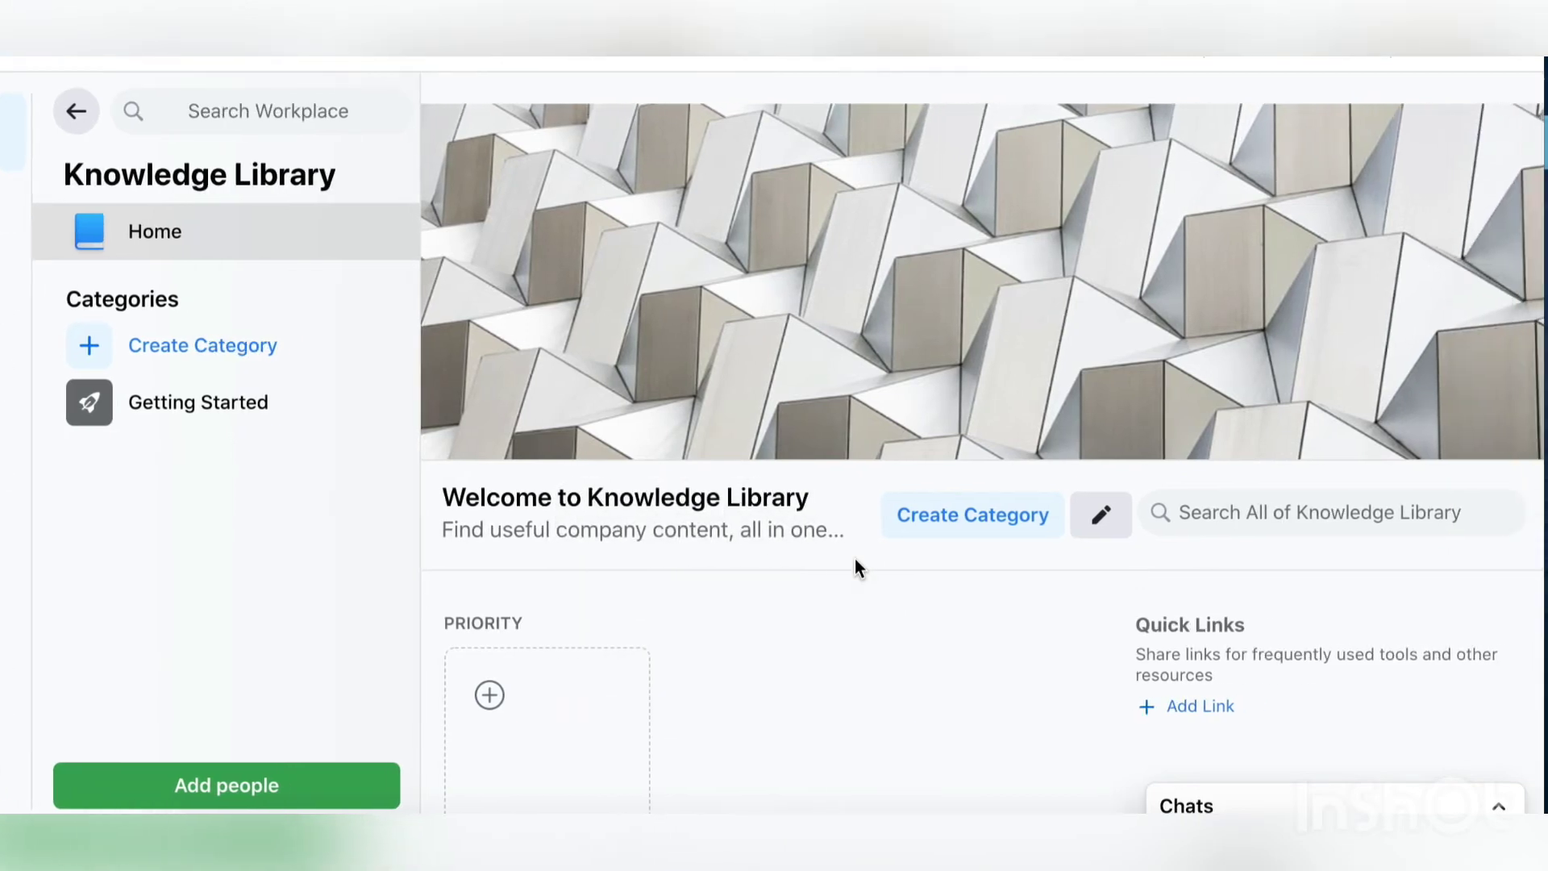
scroll(855, 559, "left", 3)
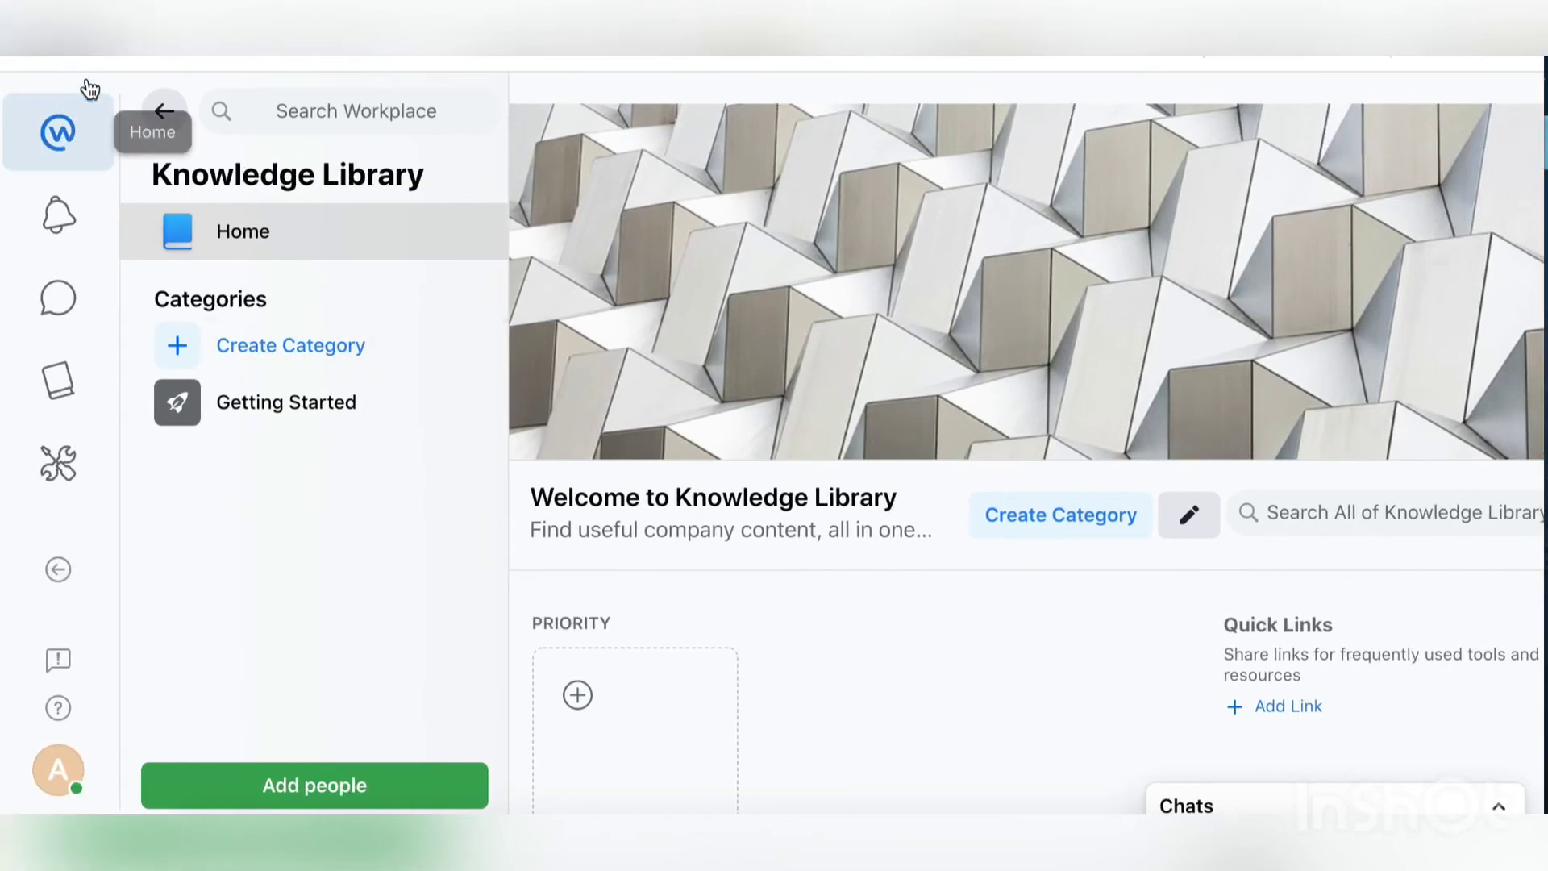
Step: Visit the Groups, Directory, Events, Saved and Follow coworkers pages from Home
left_click(162, 113)
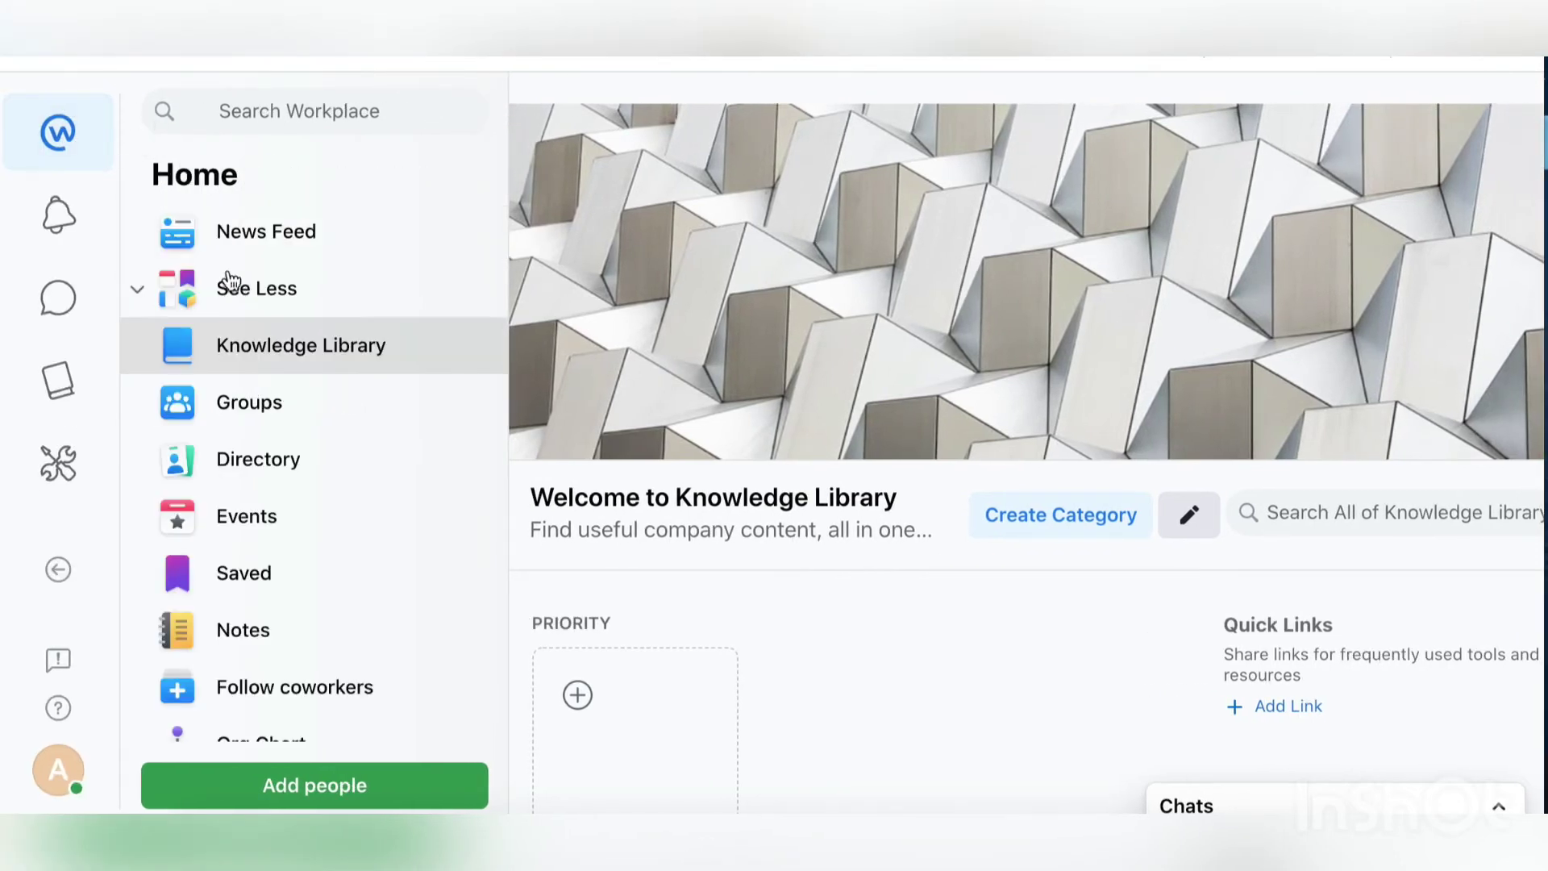
left_click(269, 408)
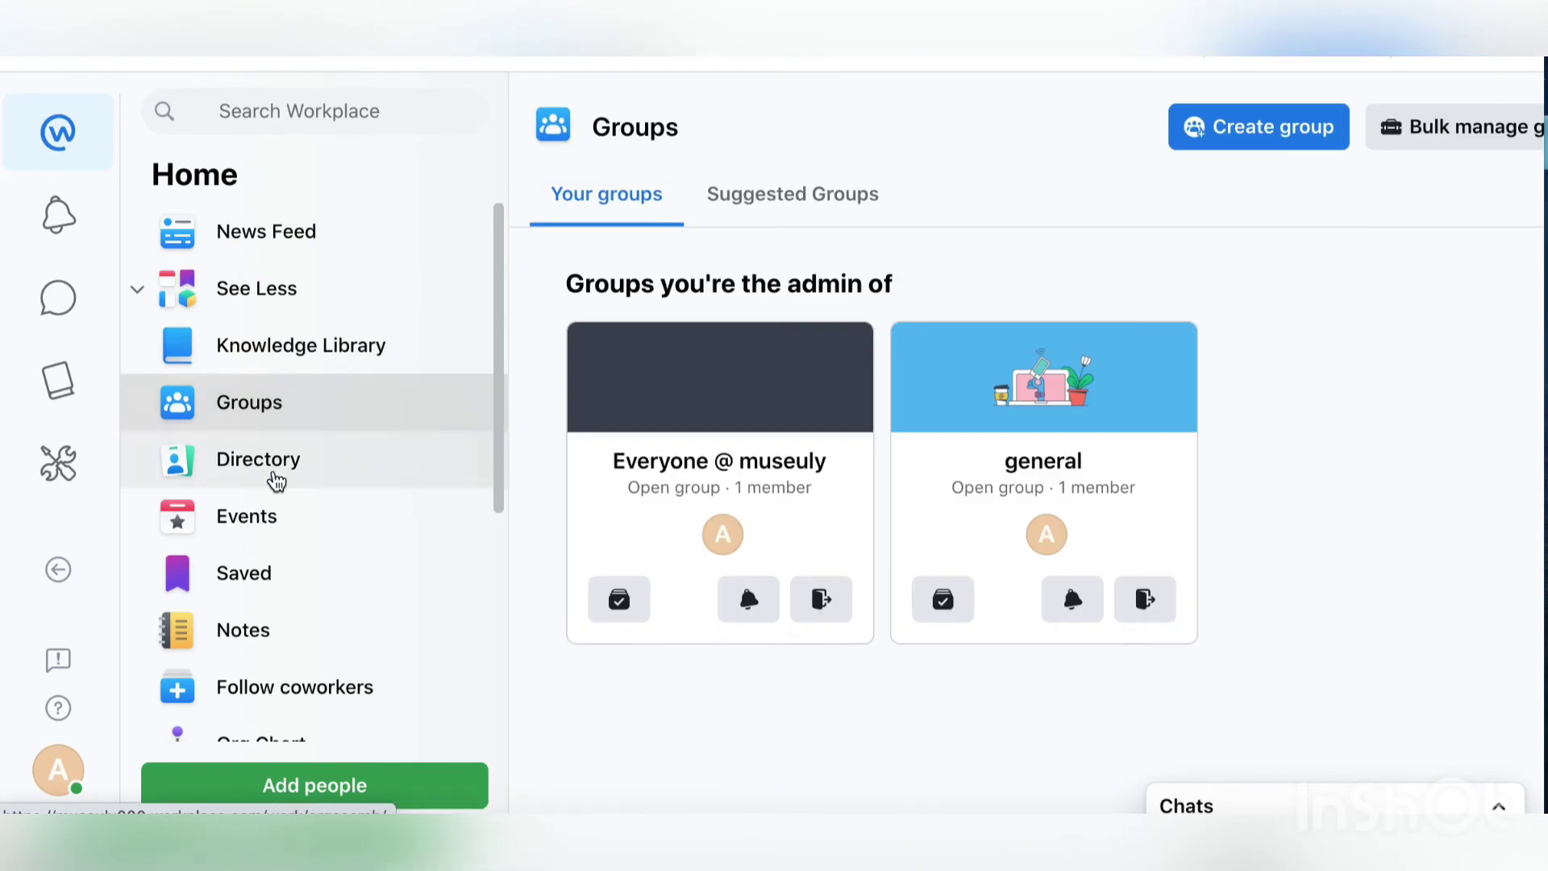
left_click(276, 480)
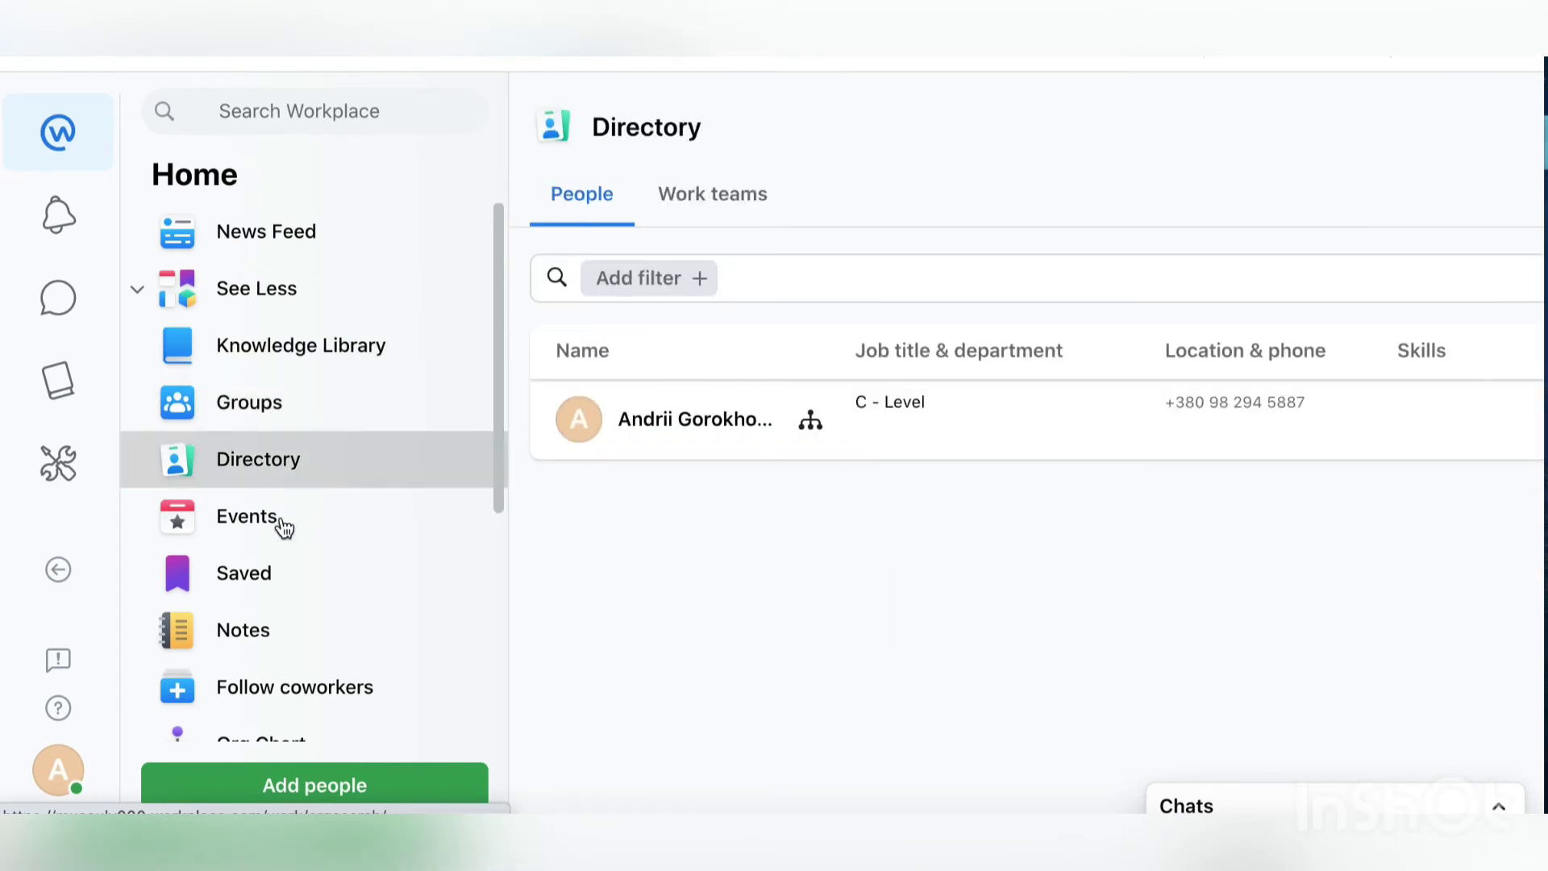
left_click(281, 525)
left_click(280, 576)
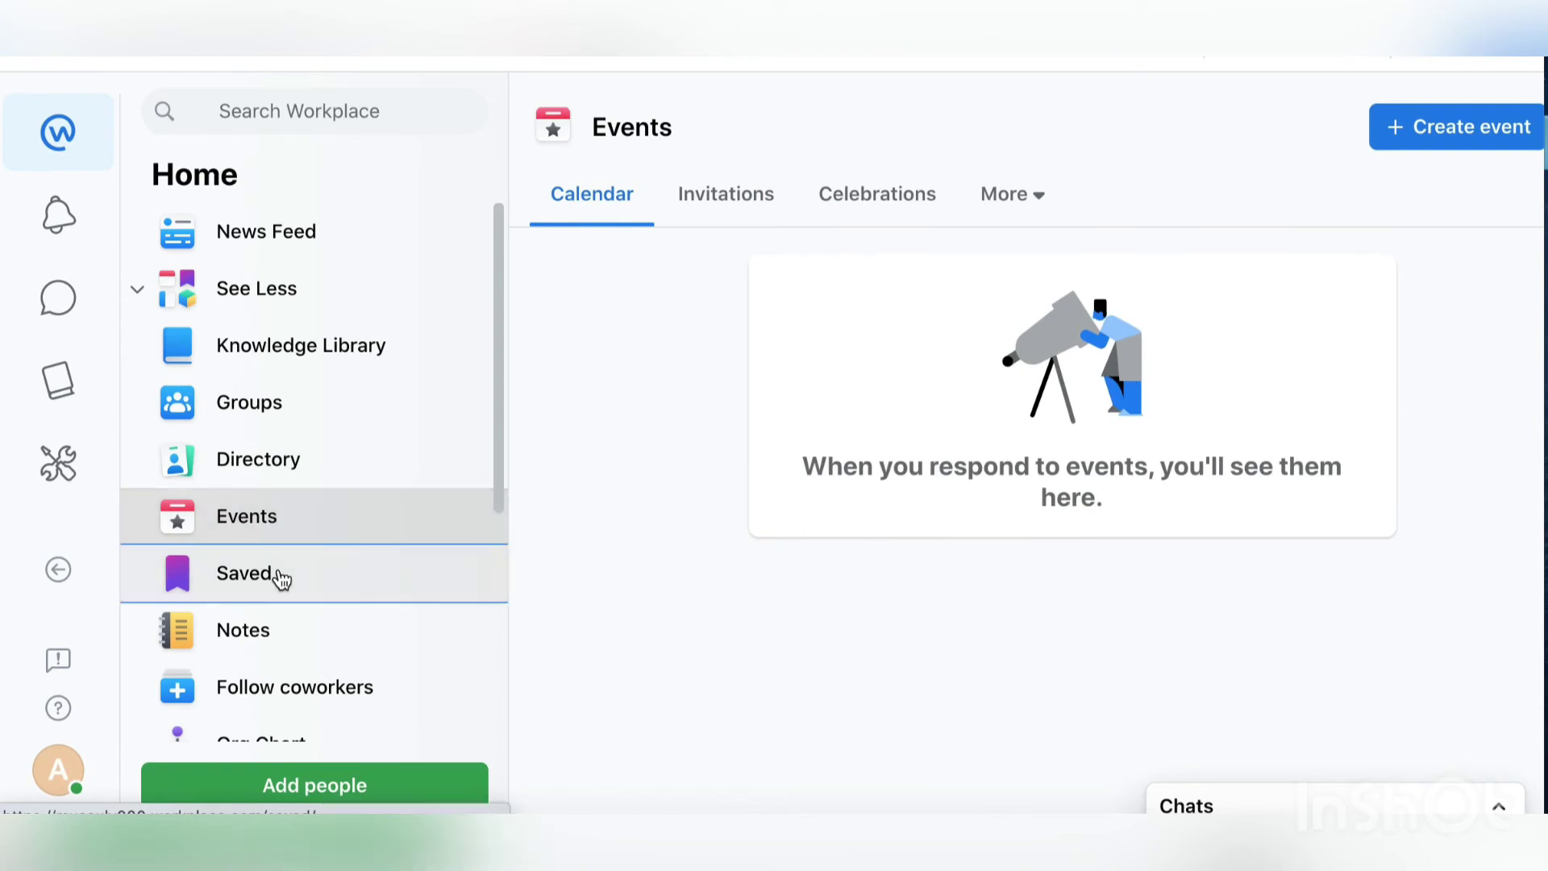
scroll(318, 519, "down", 2)
left_click(314, 565)
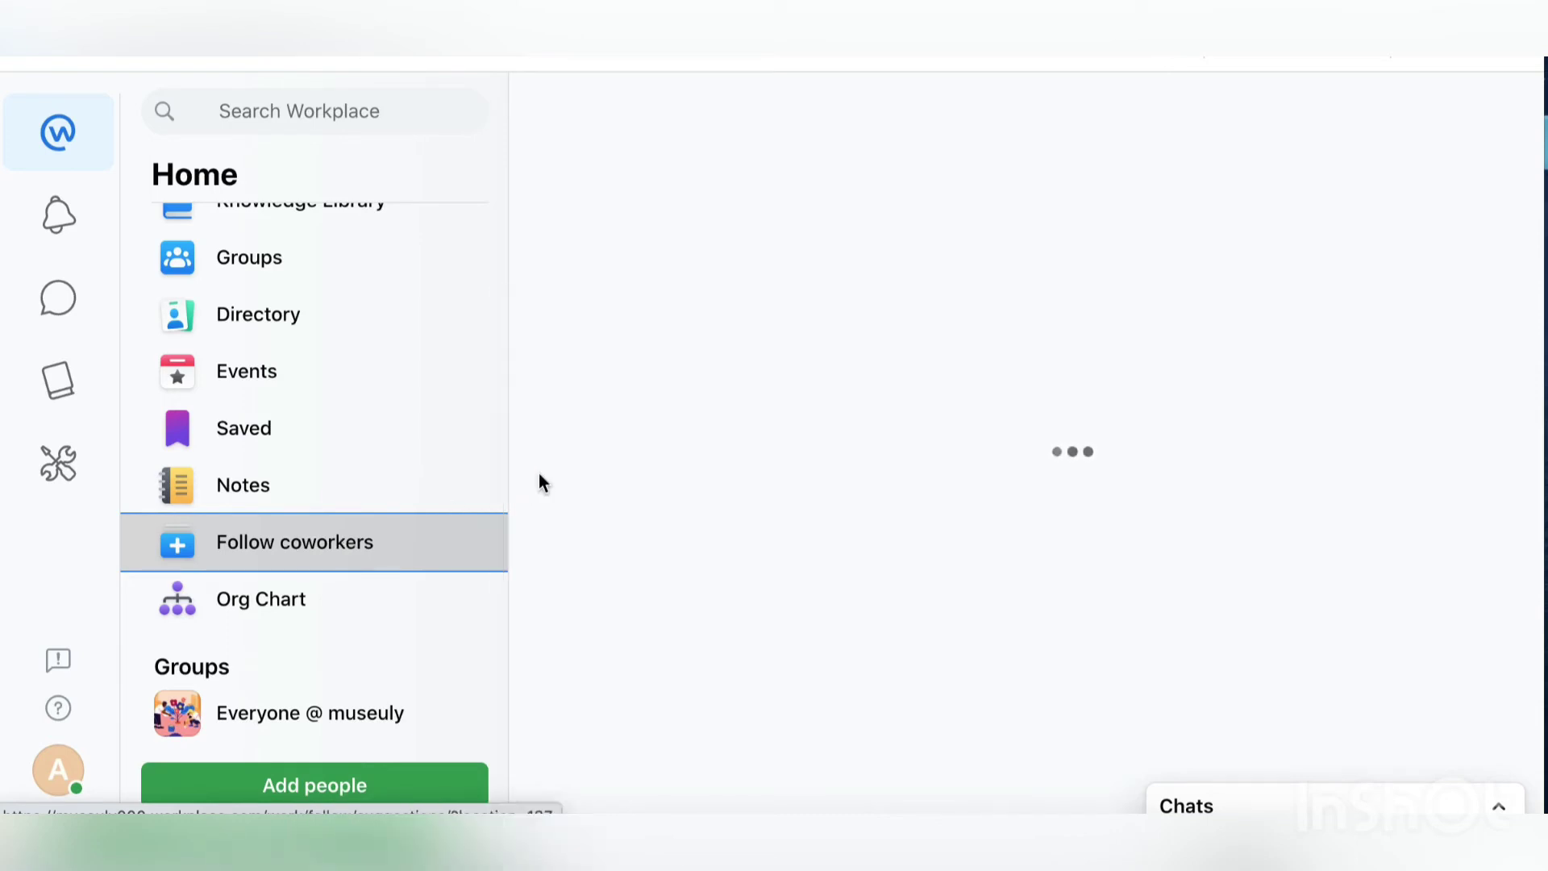
Step: View the Org Chart page and close the Add people dialog without inviting anyone
left_click(268, 615)
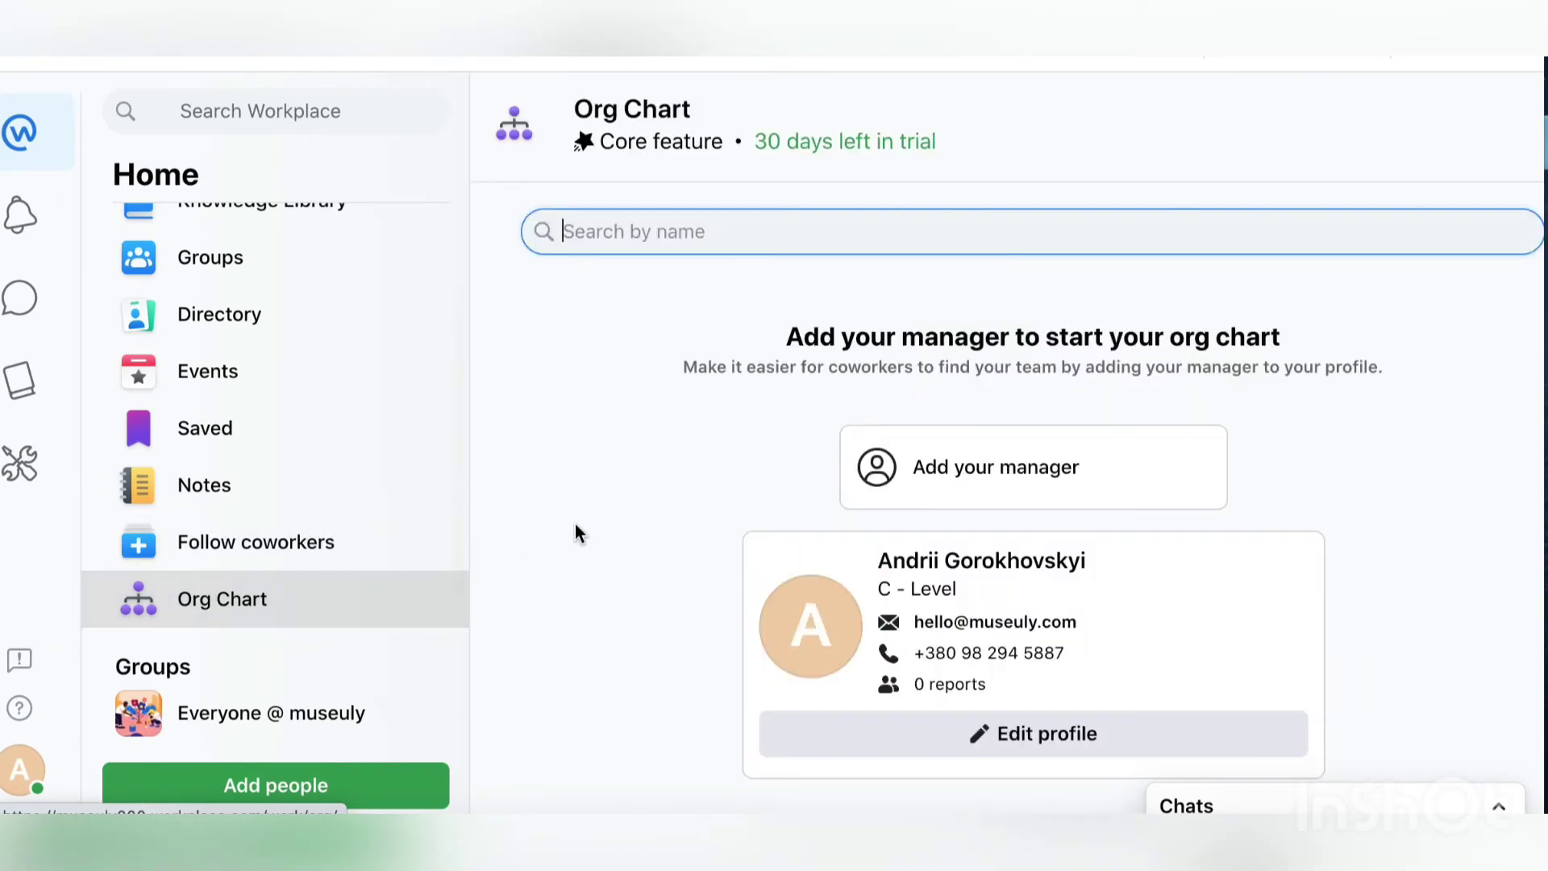
scroll(575, 524, "down", 1)
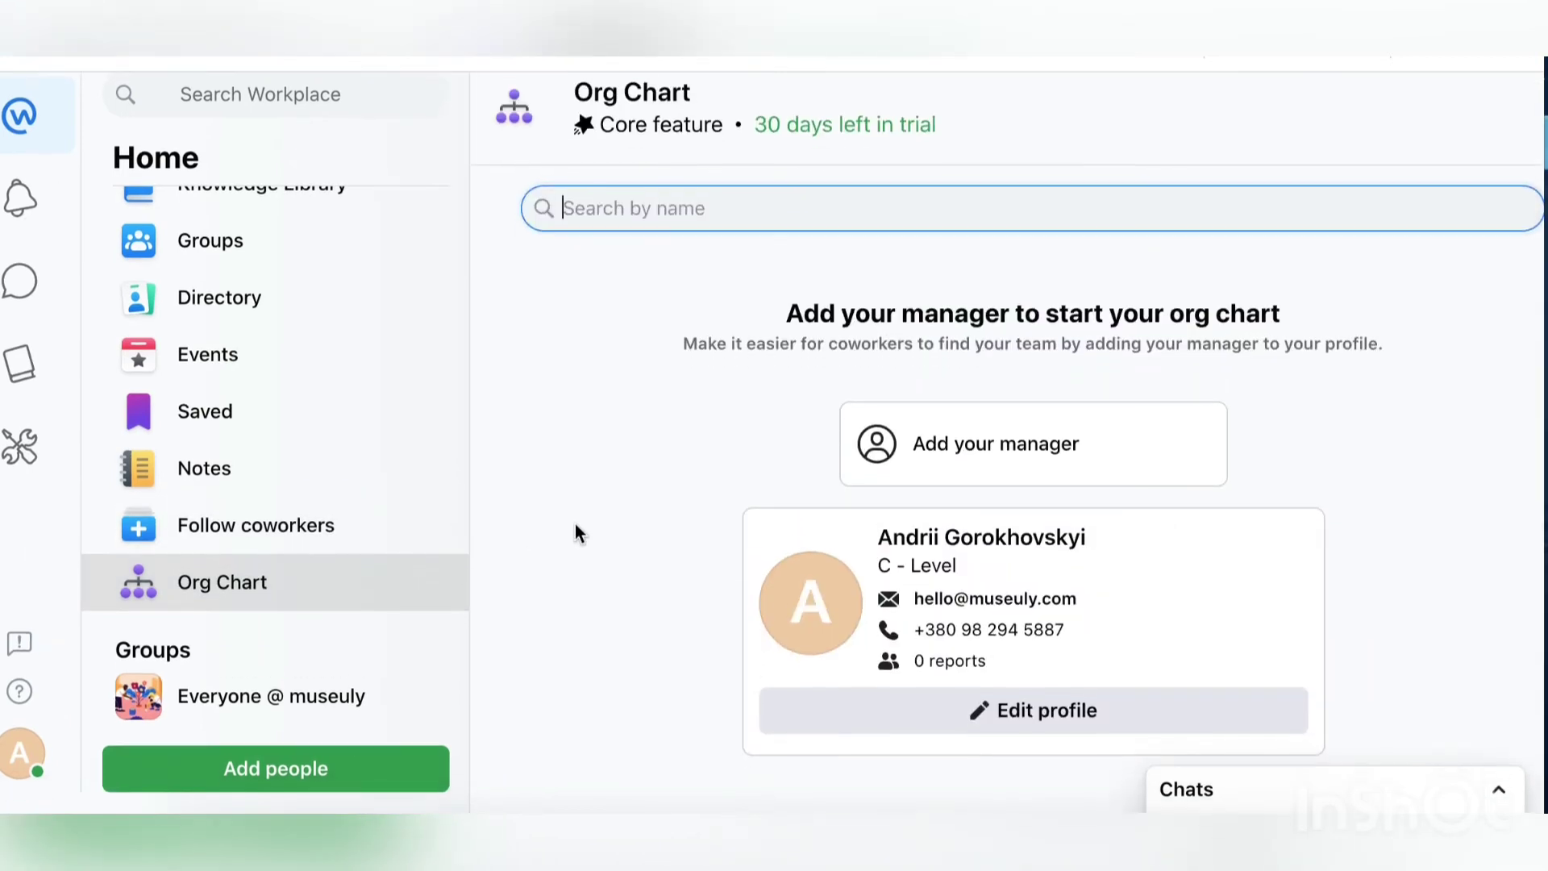
scroll(574, 524, "up", 1)
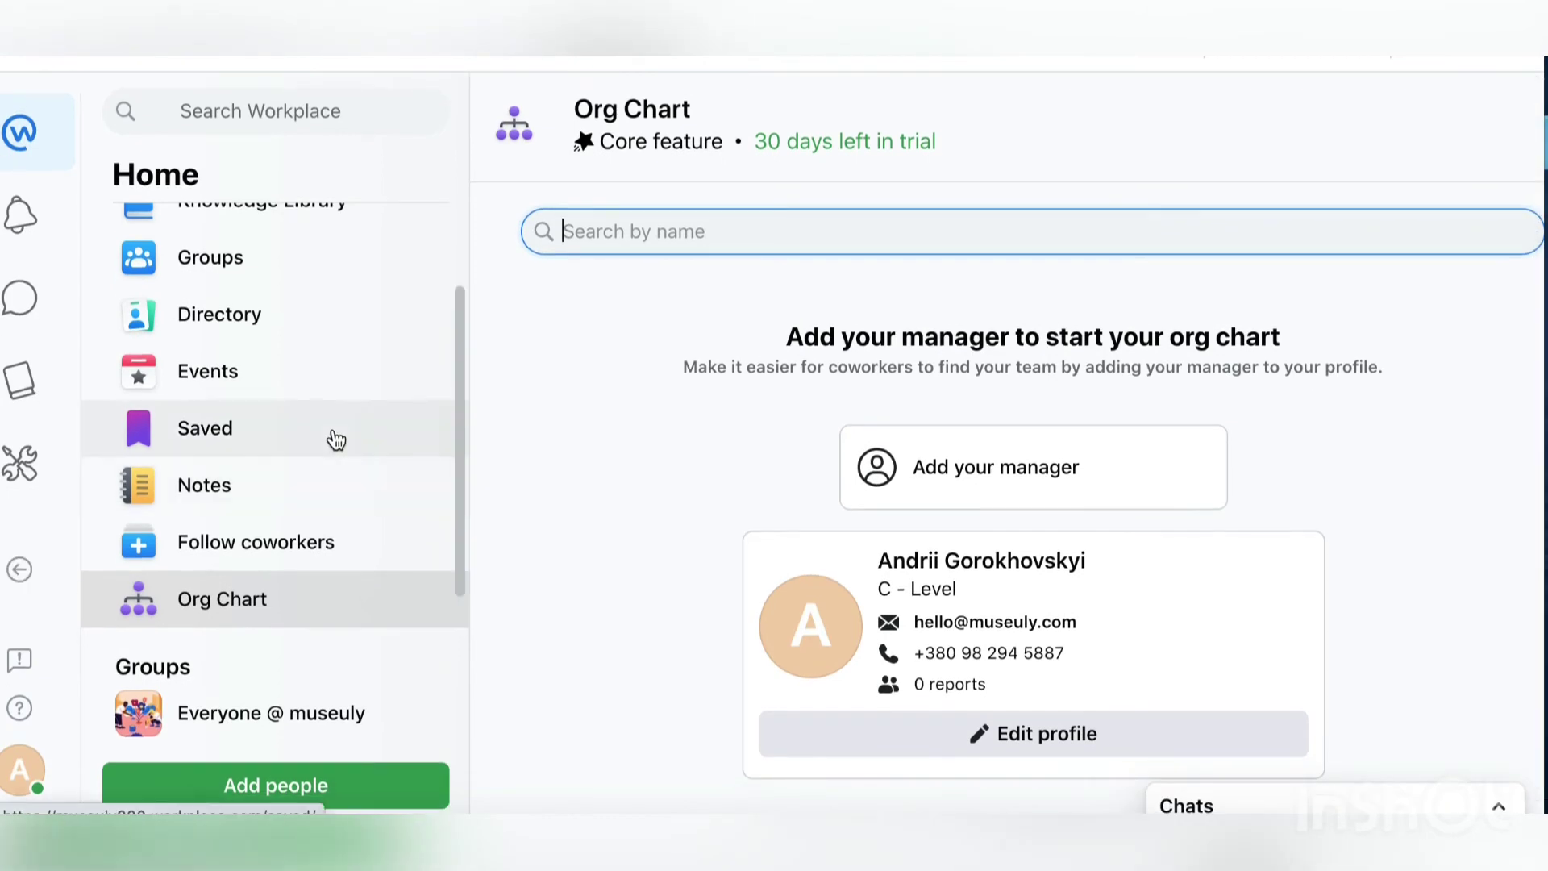
scroll(336, 440, "down", 1)
left_click(276, 786)
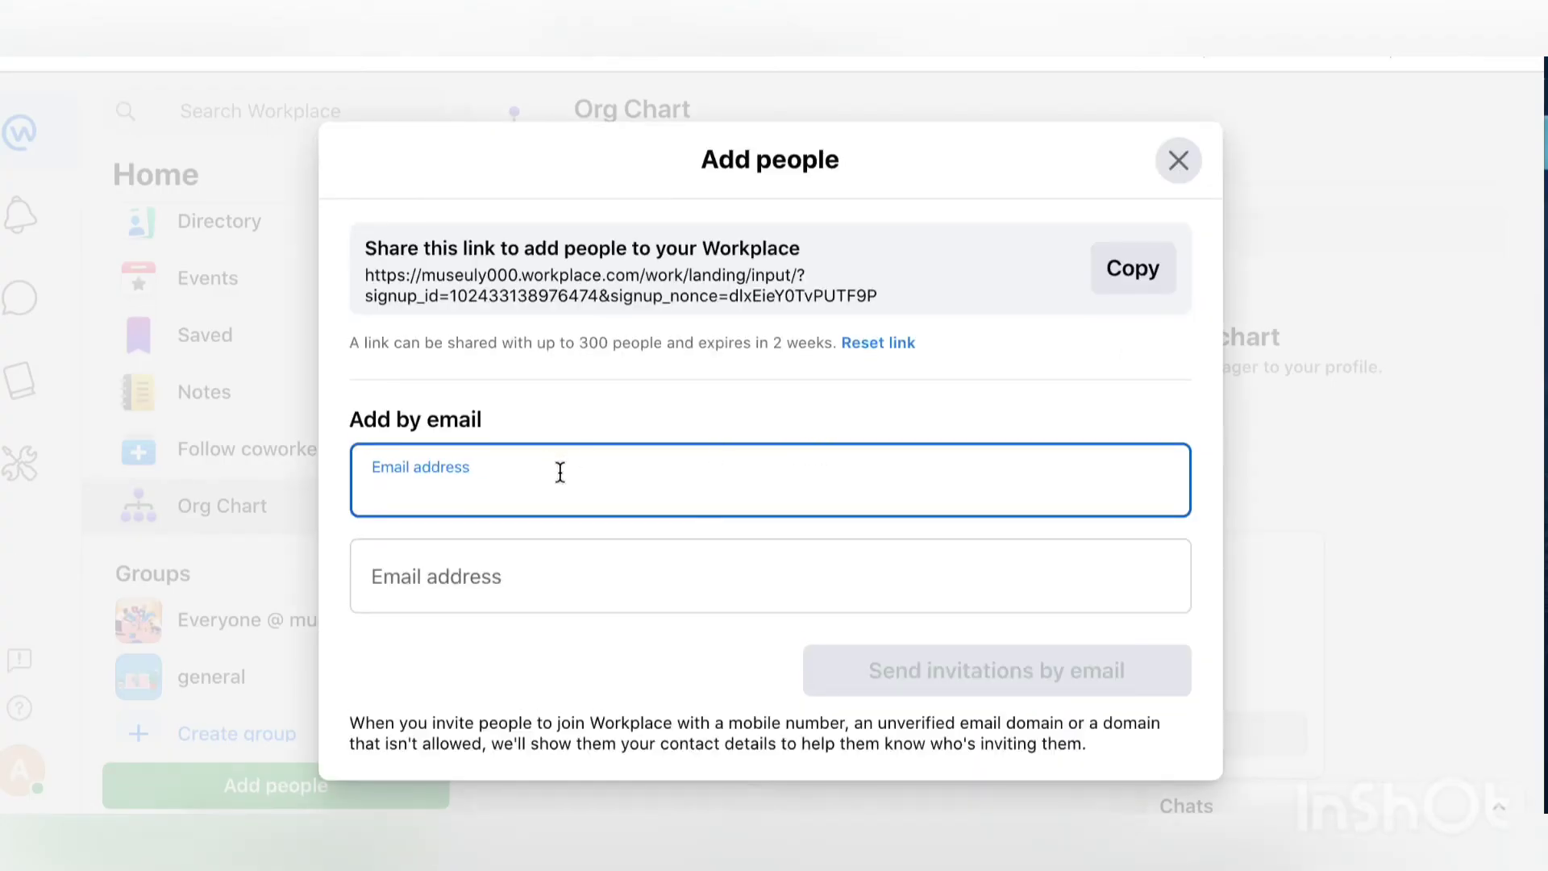
left_click(1184, 162)
scroll(388, 370, "left", 1)
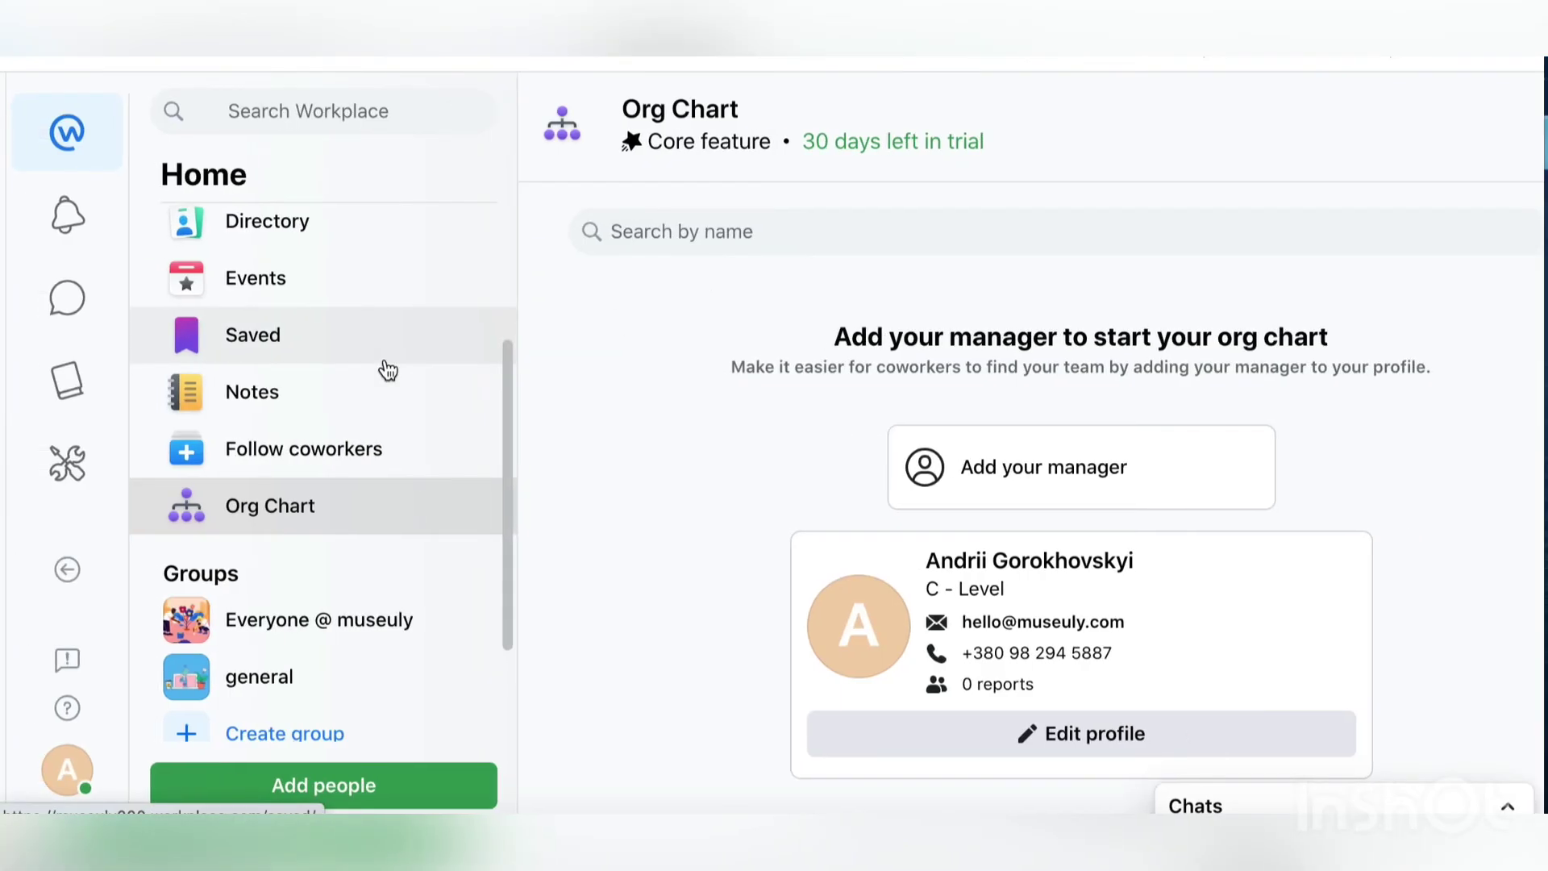
Step: Send 'hello' in the general group chat
left_click(61, 300)
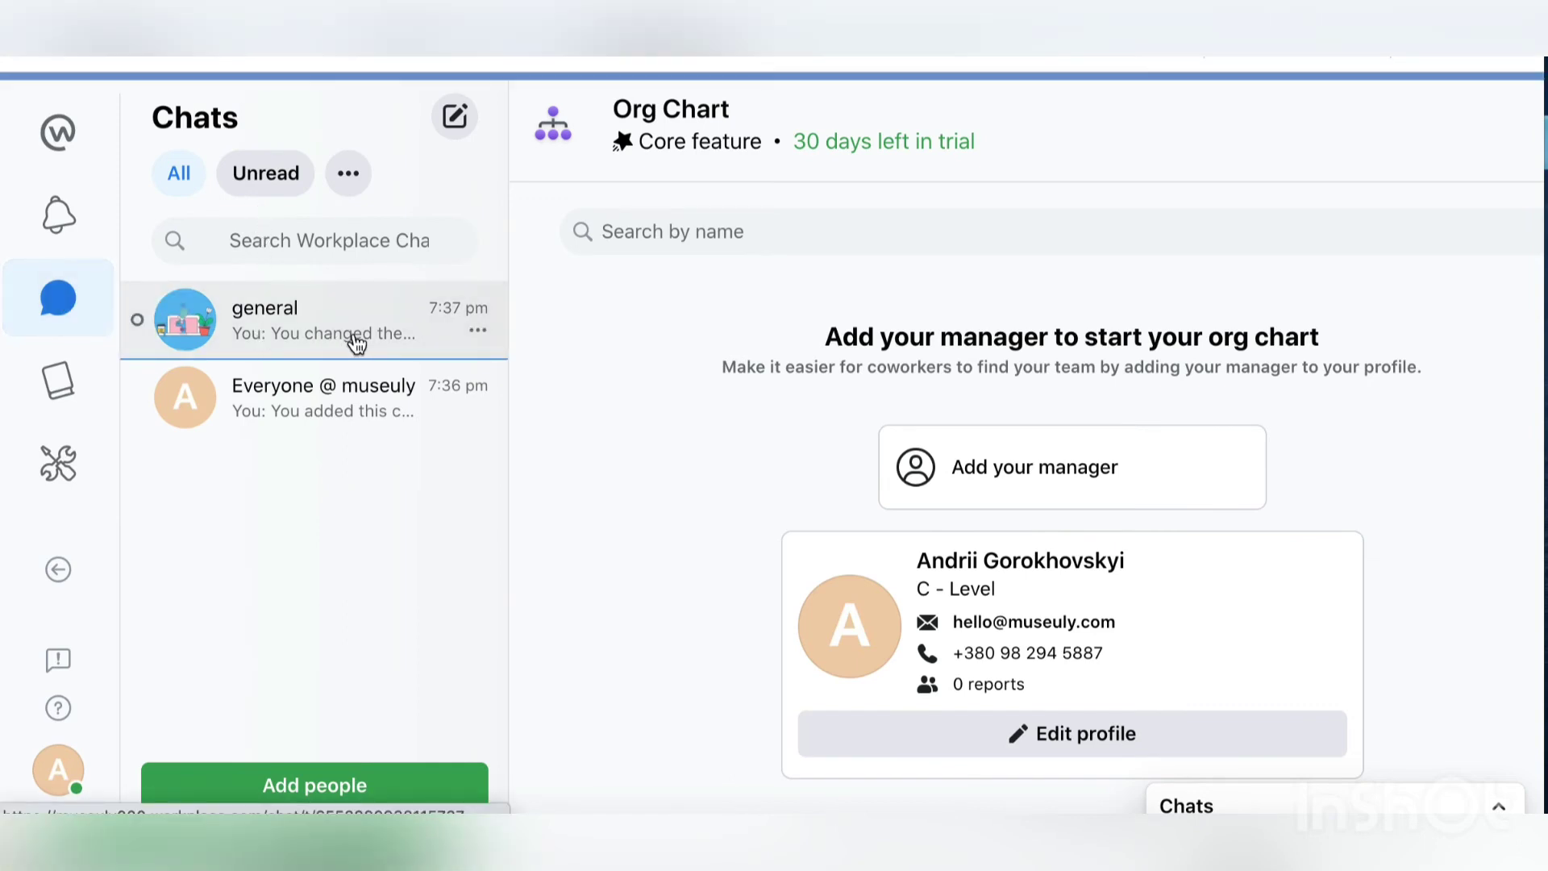
left_click(260, 336)
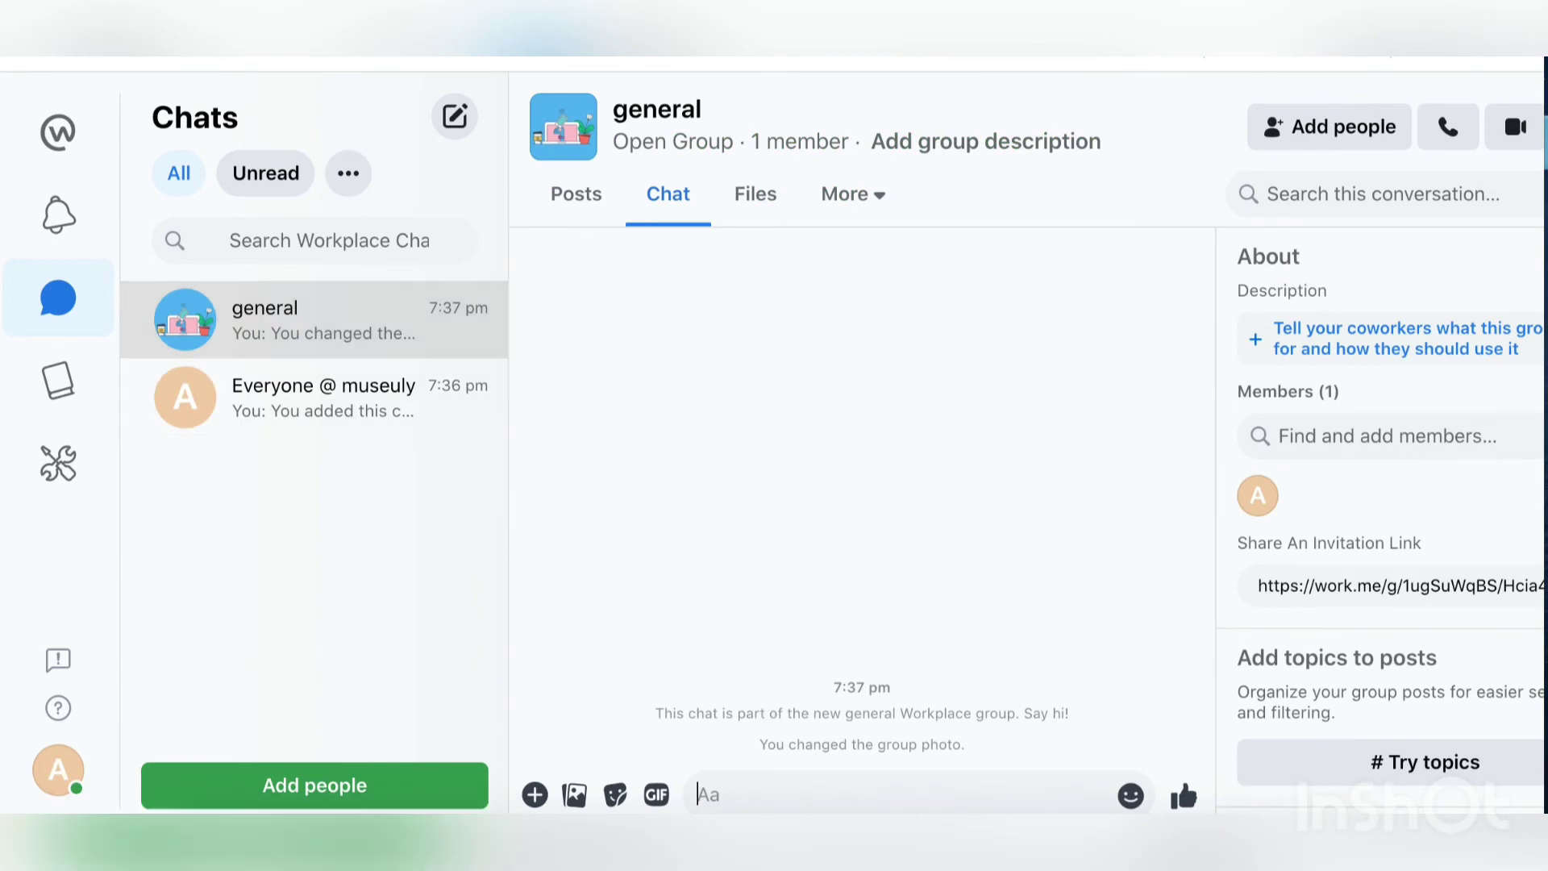
type("hello")
key("Return")
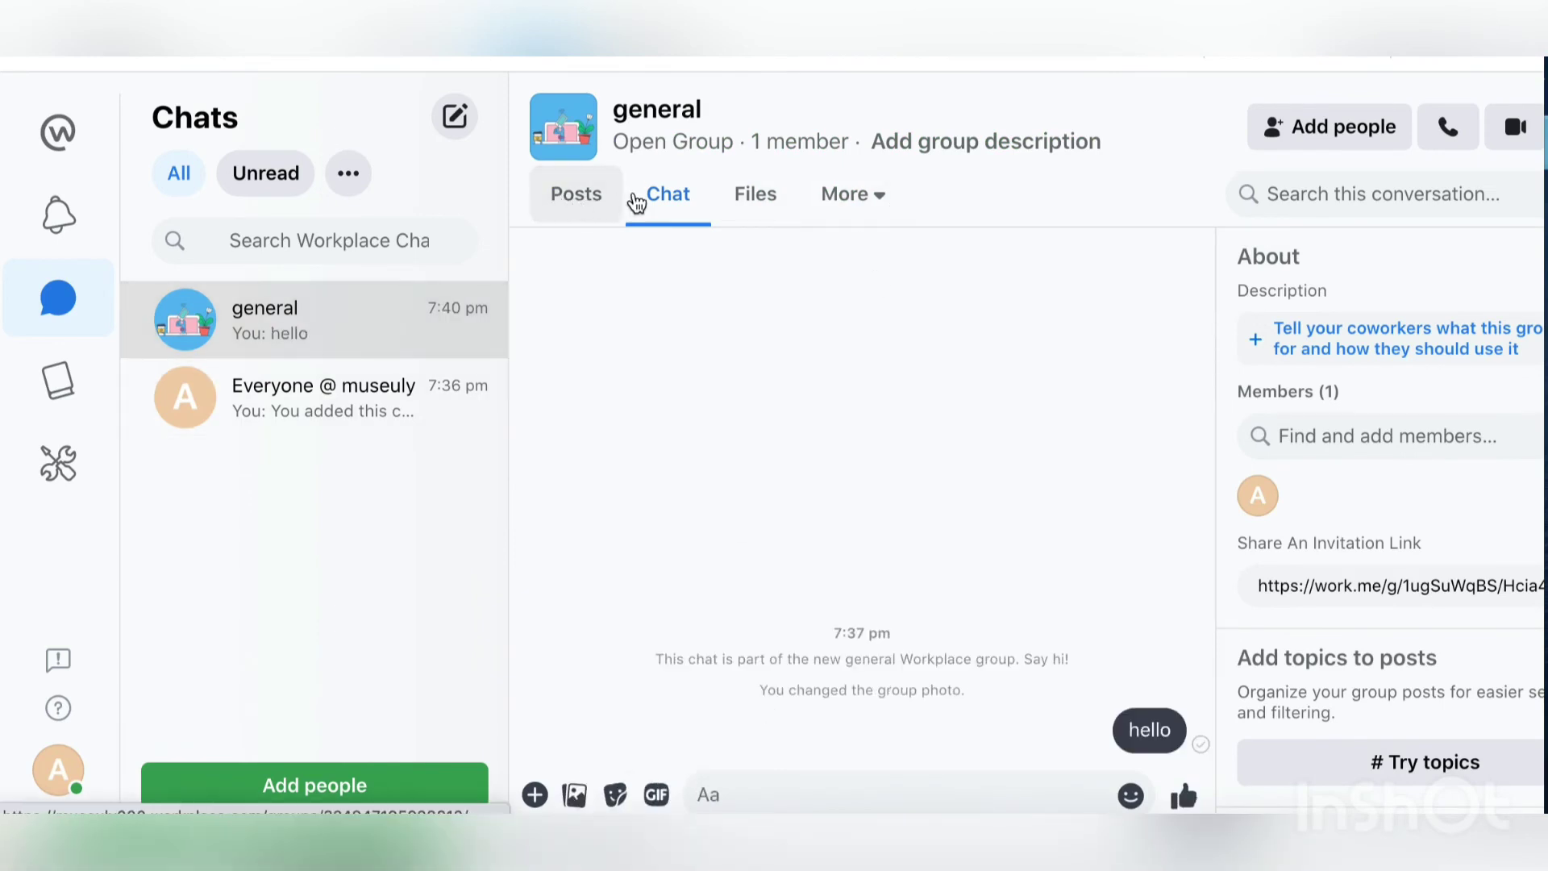
Step: Check the general group's Posts, Chat and More sections
left_click(641, 201)
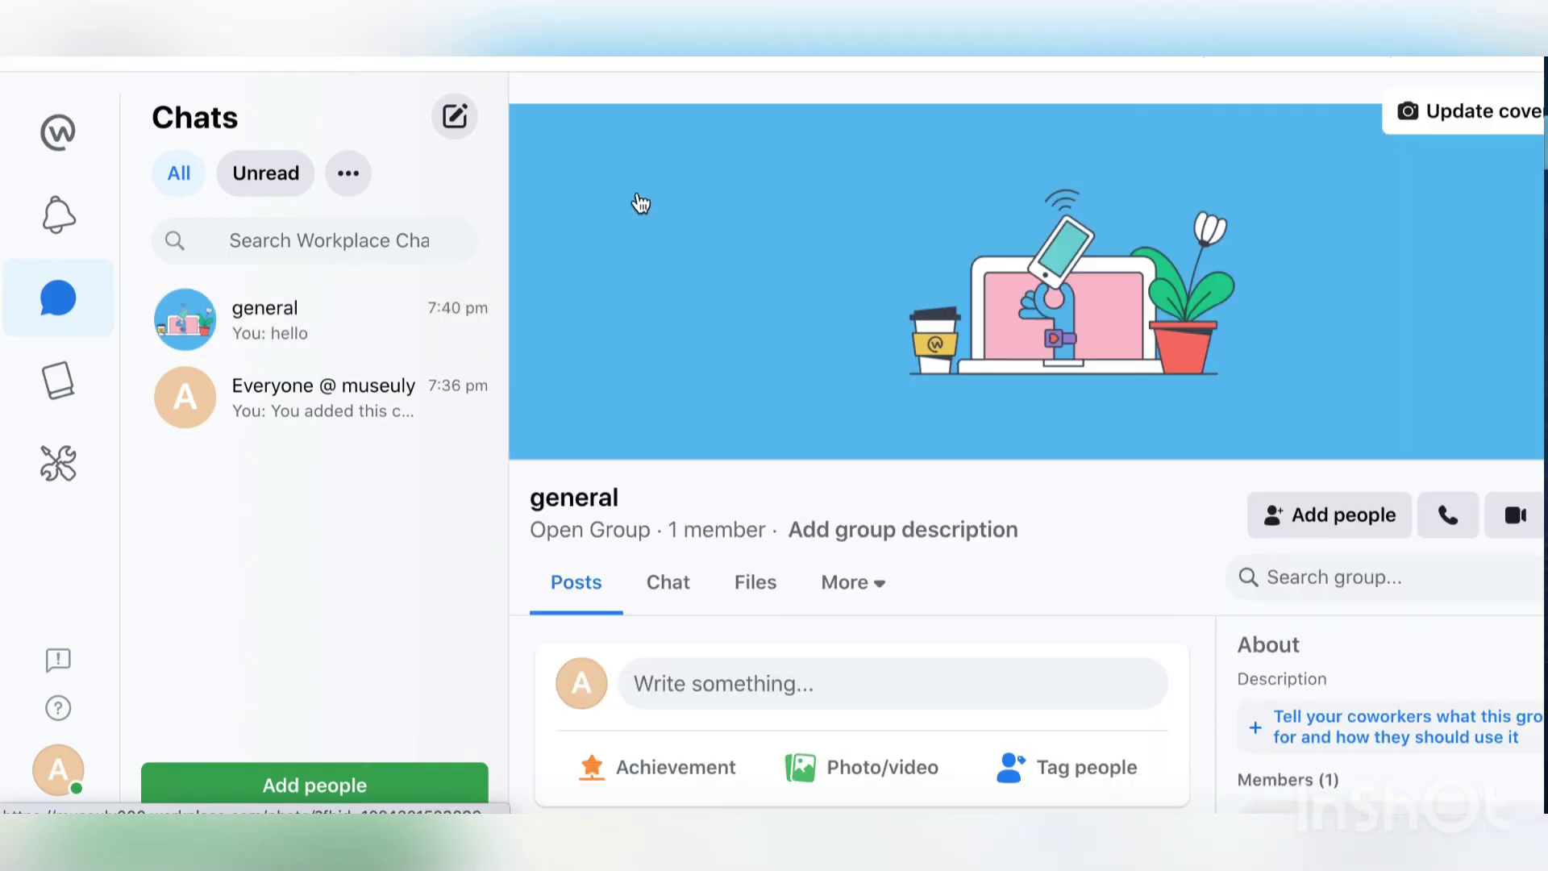
left_click(671, 579)
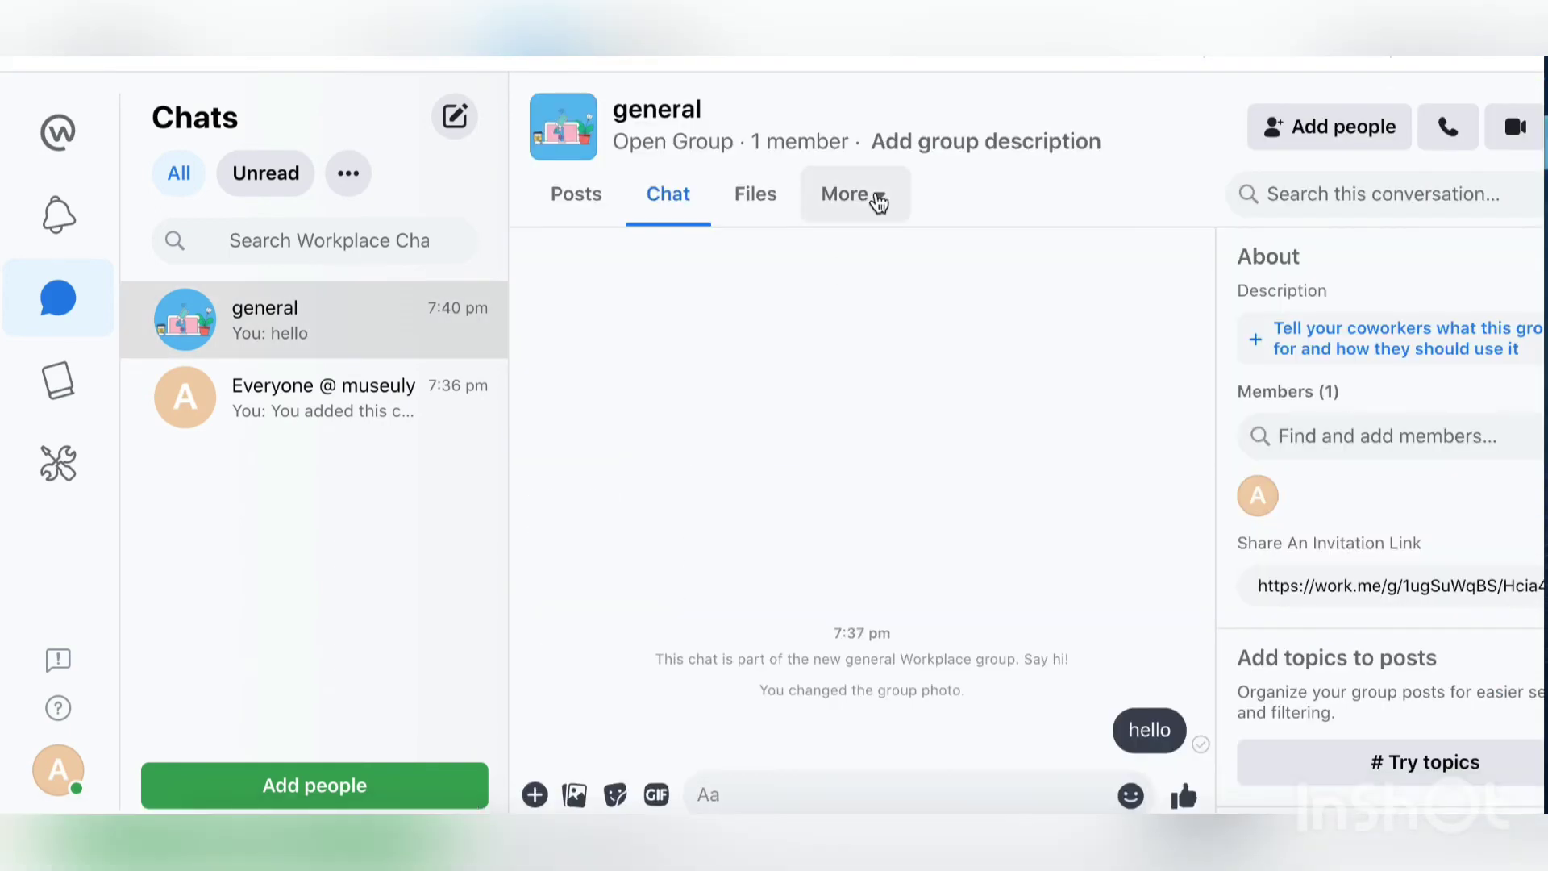
left_click(878, 200)
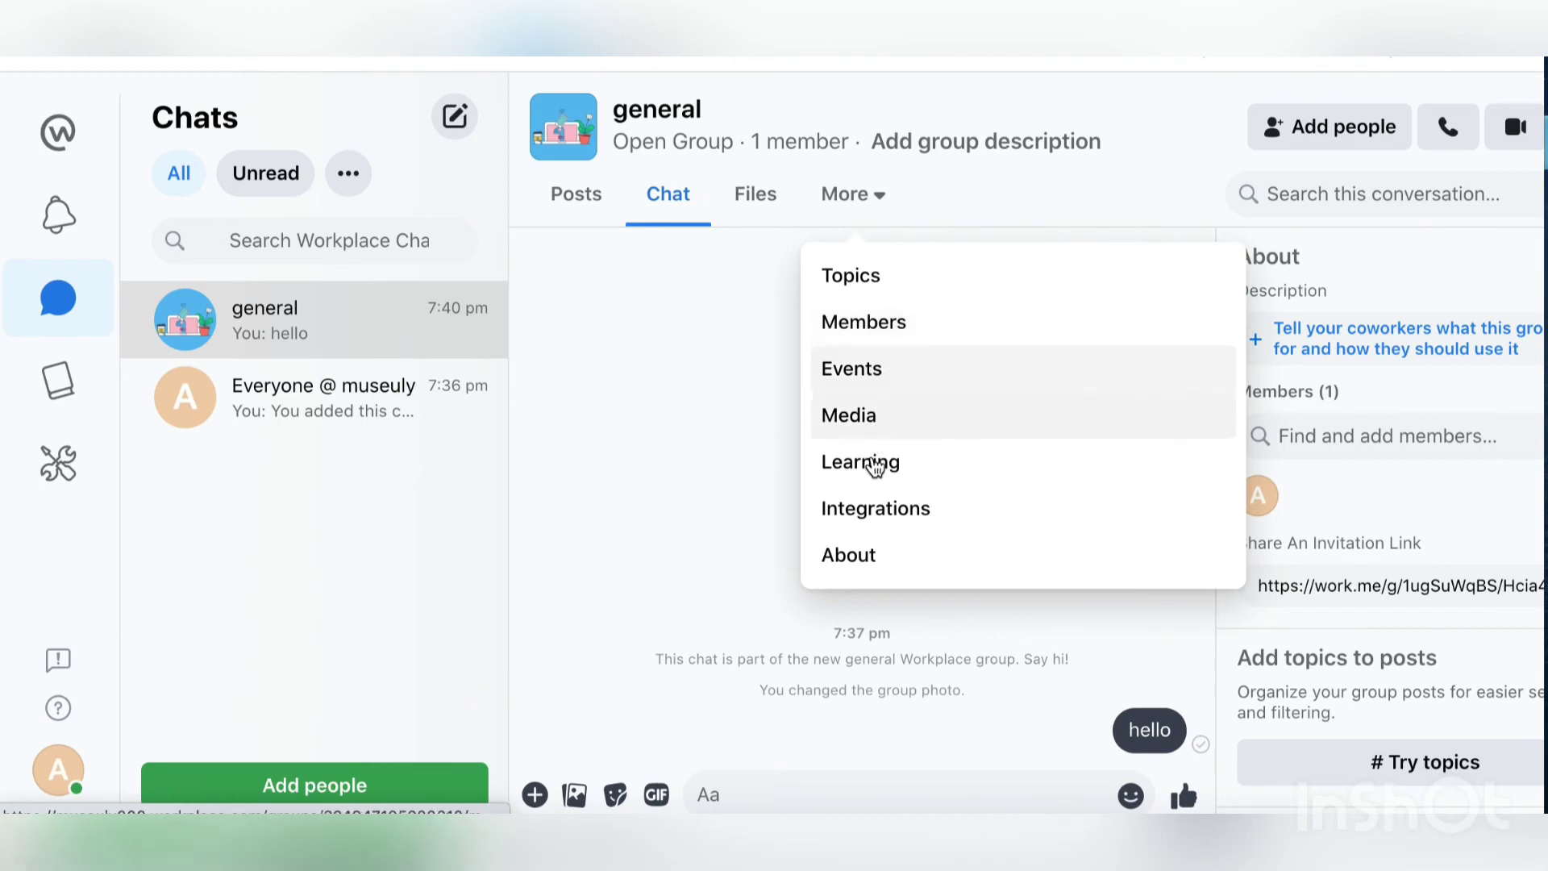
Step: Open the Admin Panel from the left rail and scroll through Insights, Campaigns, Surveys and other tools
left_click(723, 534)
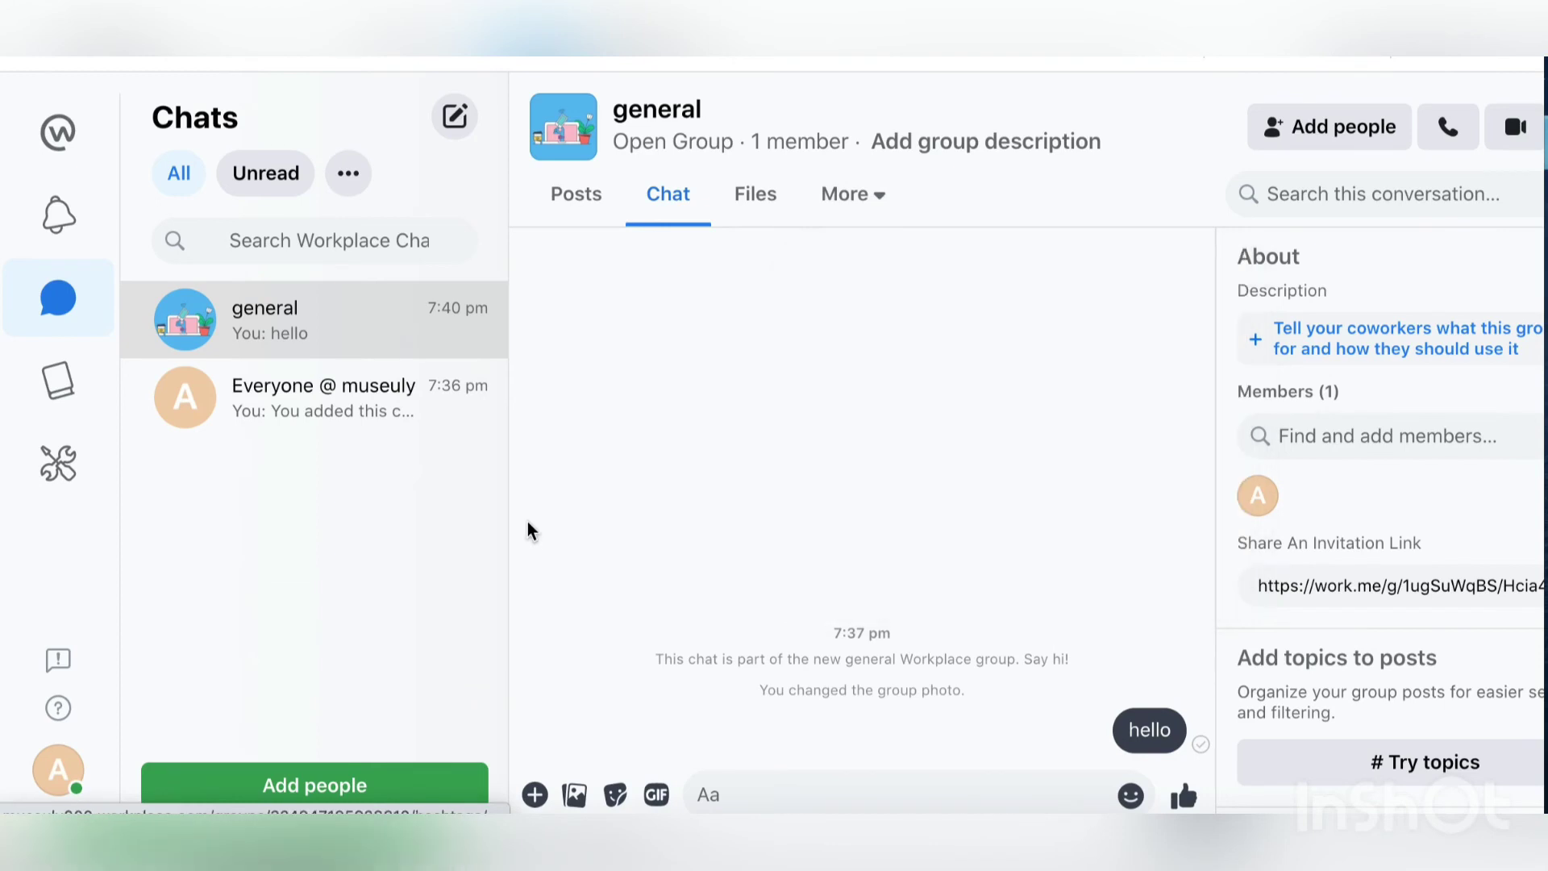
left_click(60, 467)
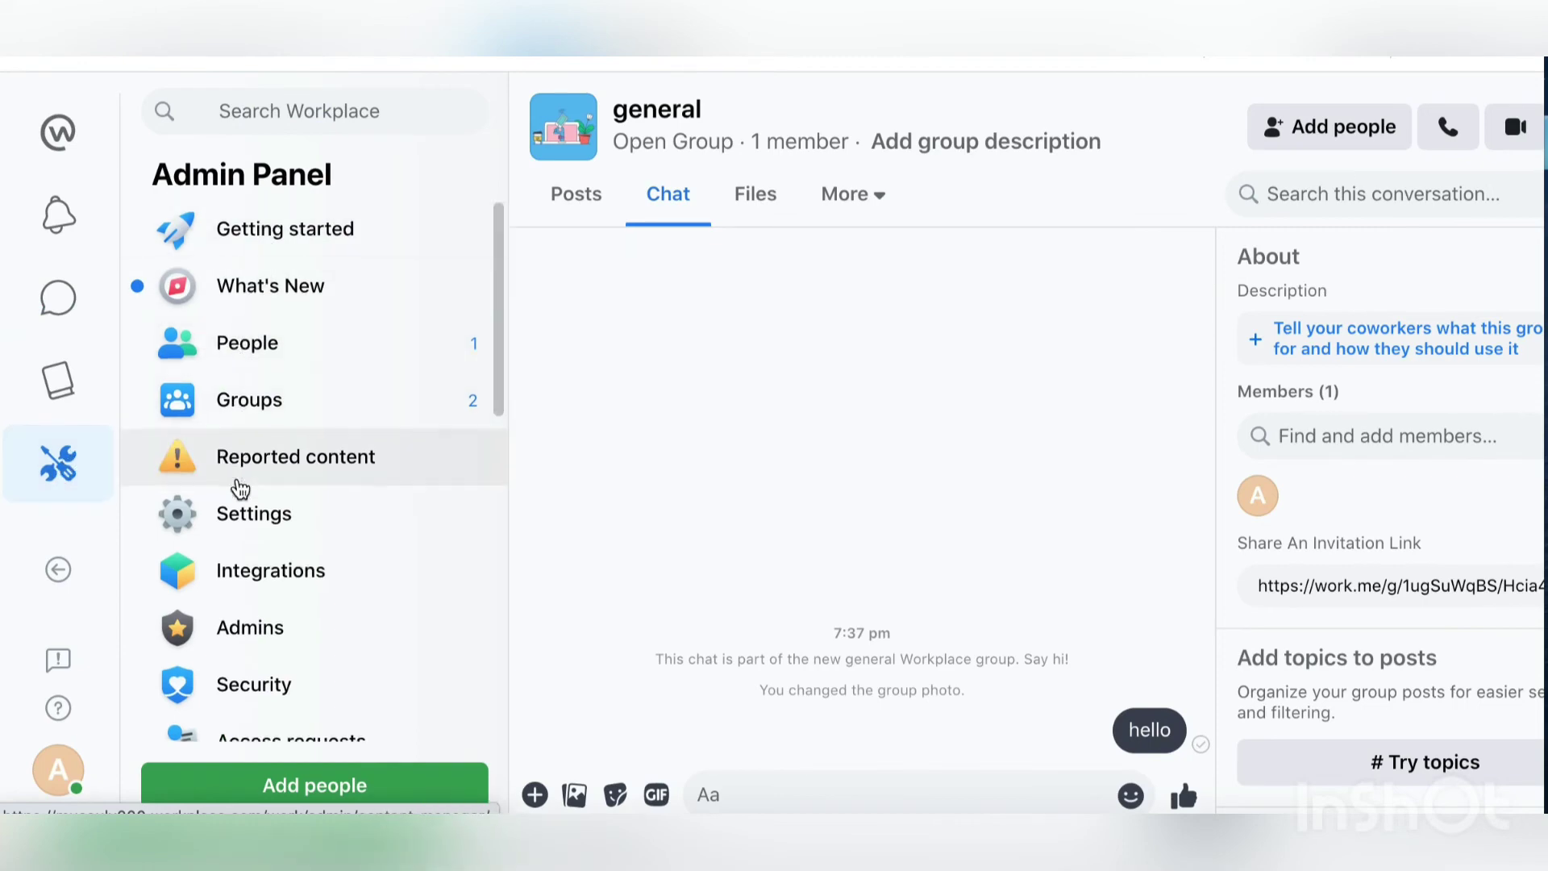
scroll(237, 487, "down", 3)
scroll(240, 489, "down", 3)
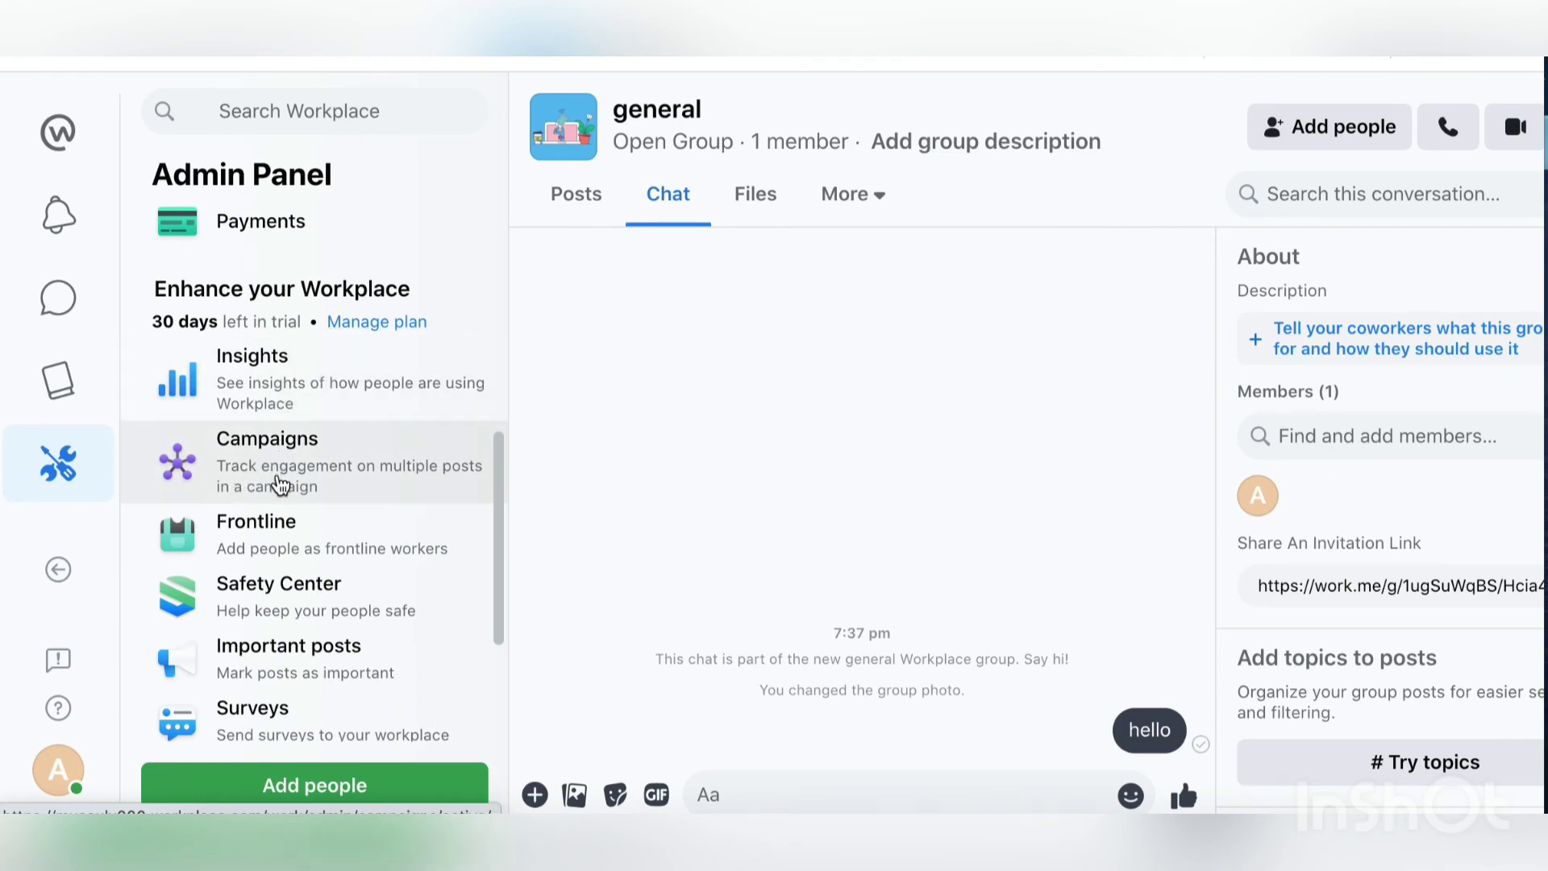
scroll(280, 486, "down", 3)
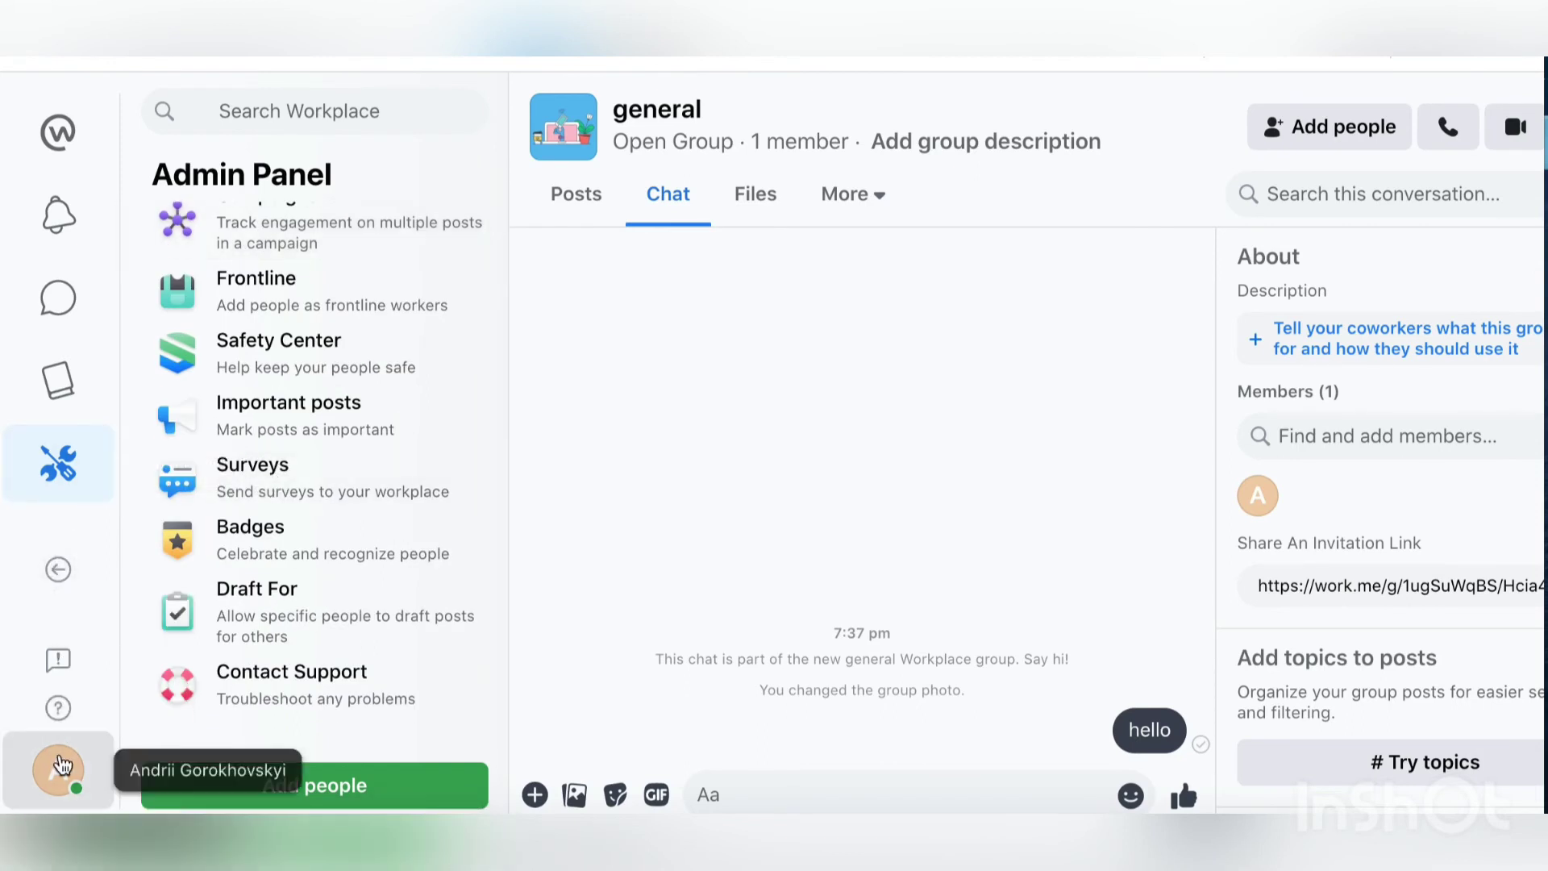
scroll(282, 510, "up", 3)
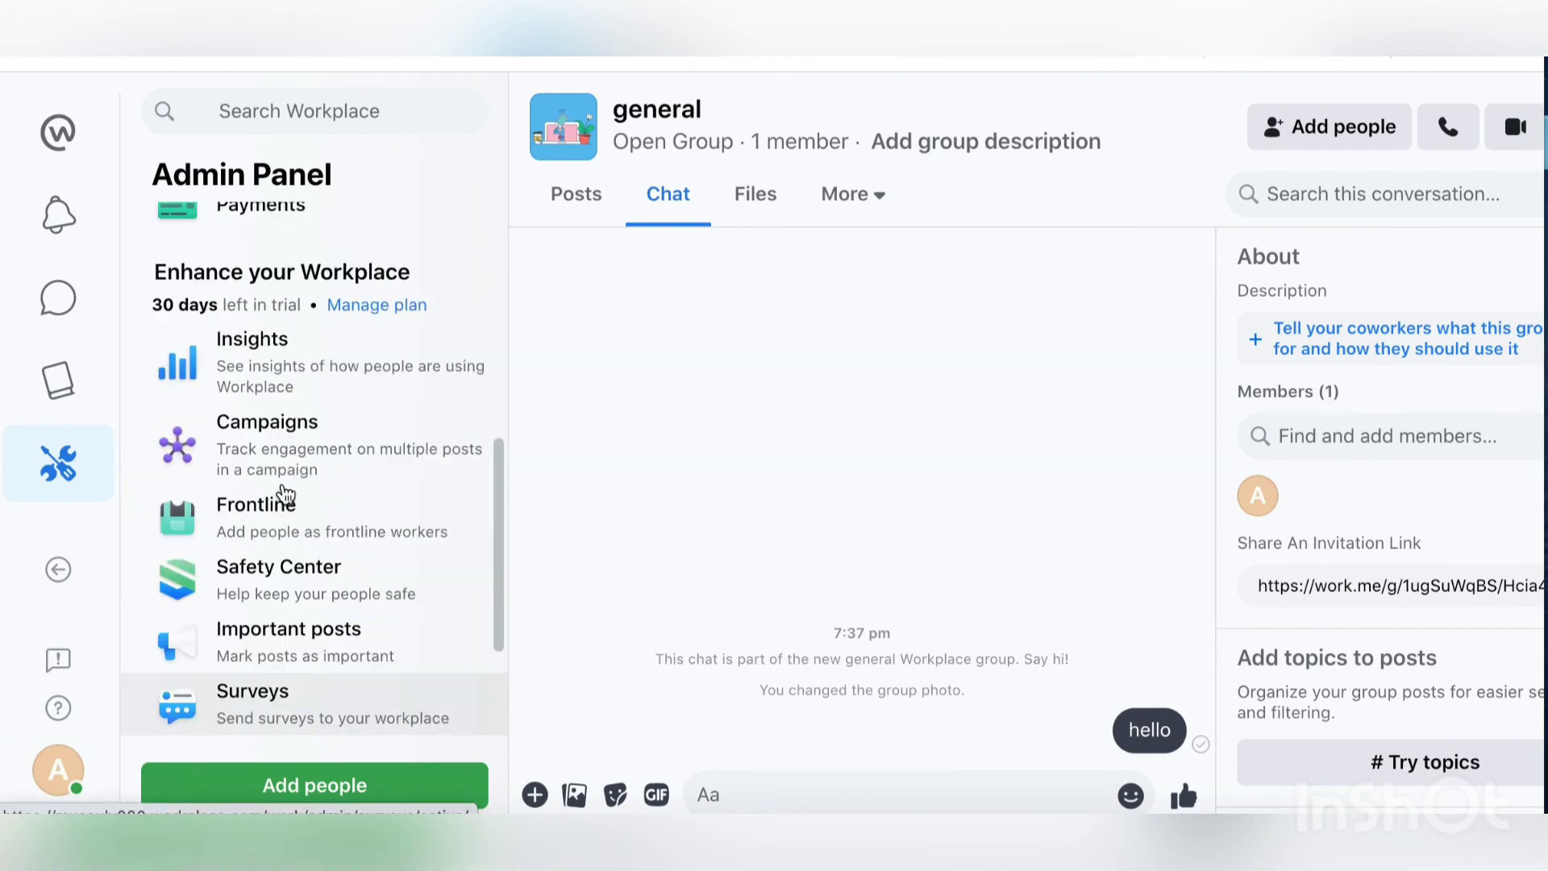
left_click(376, 306)
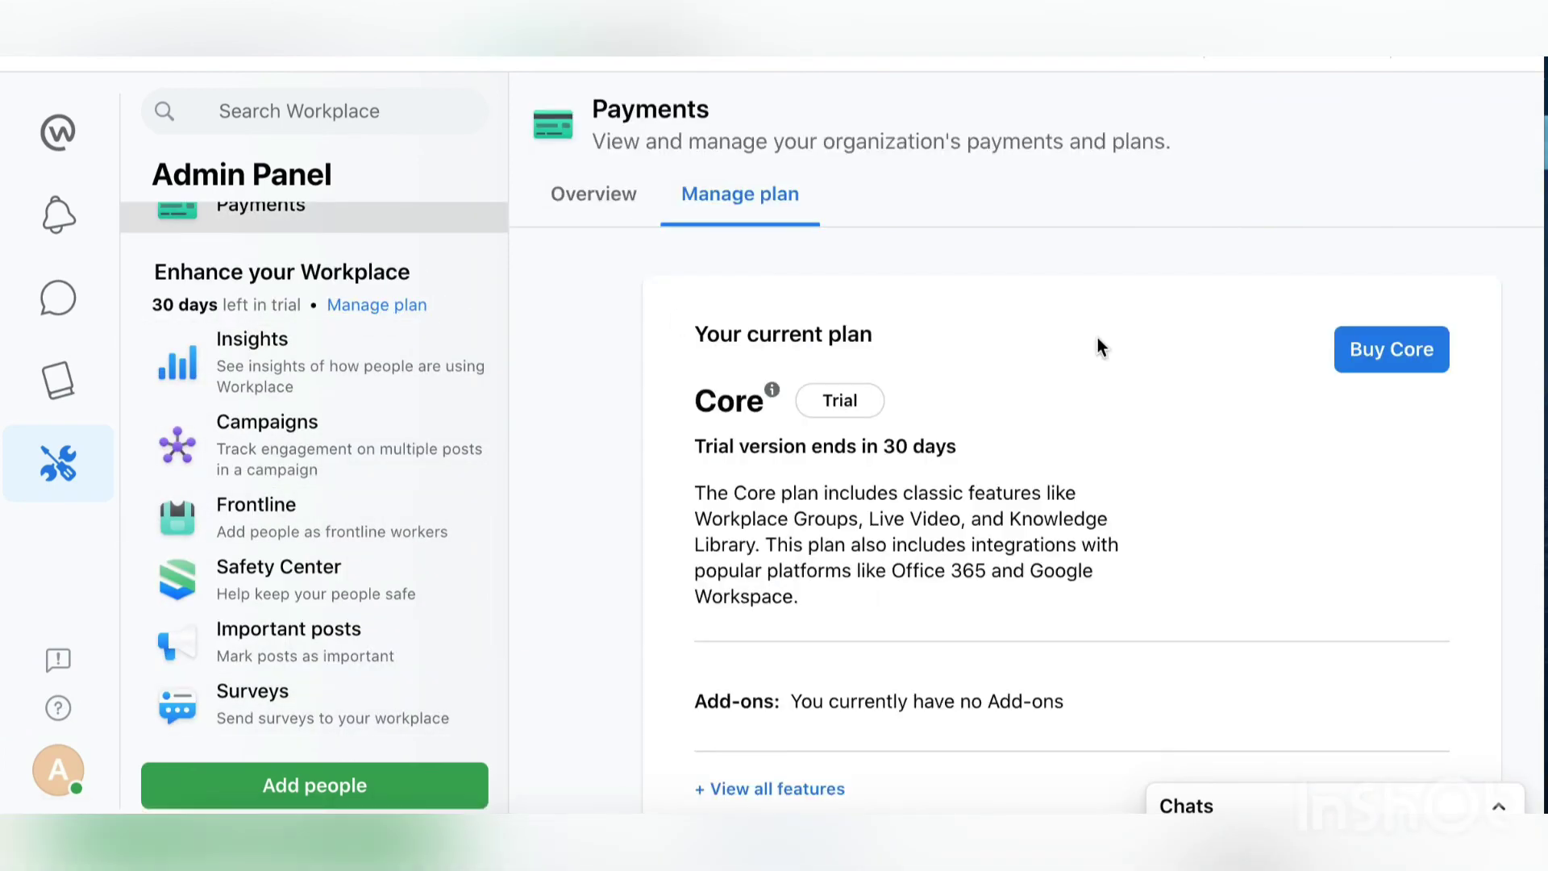
scroll(1097, 339, "down", 2)
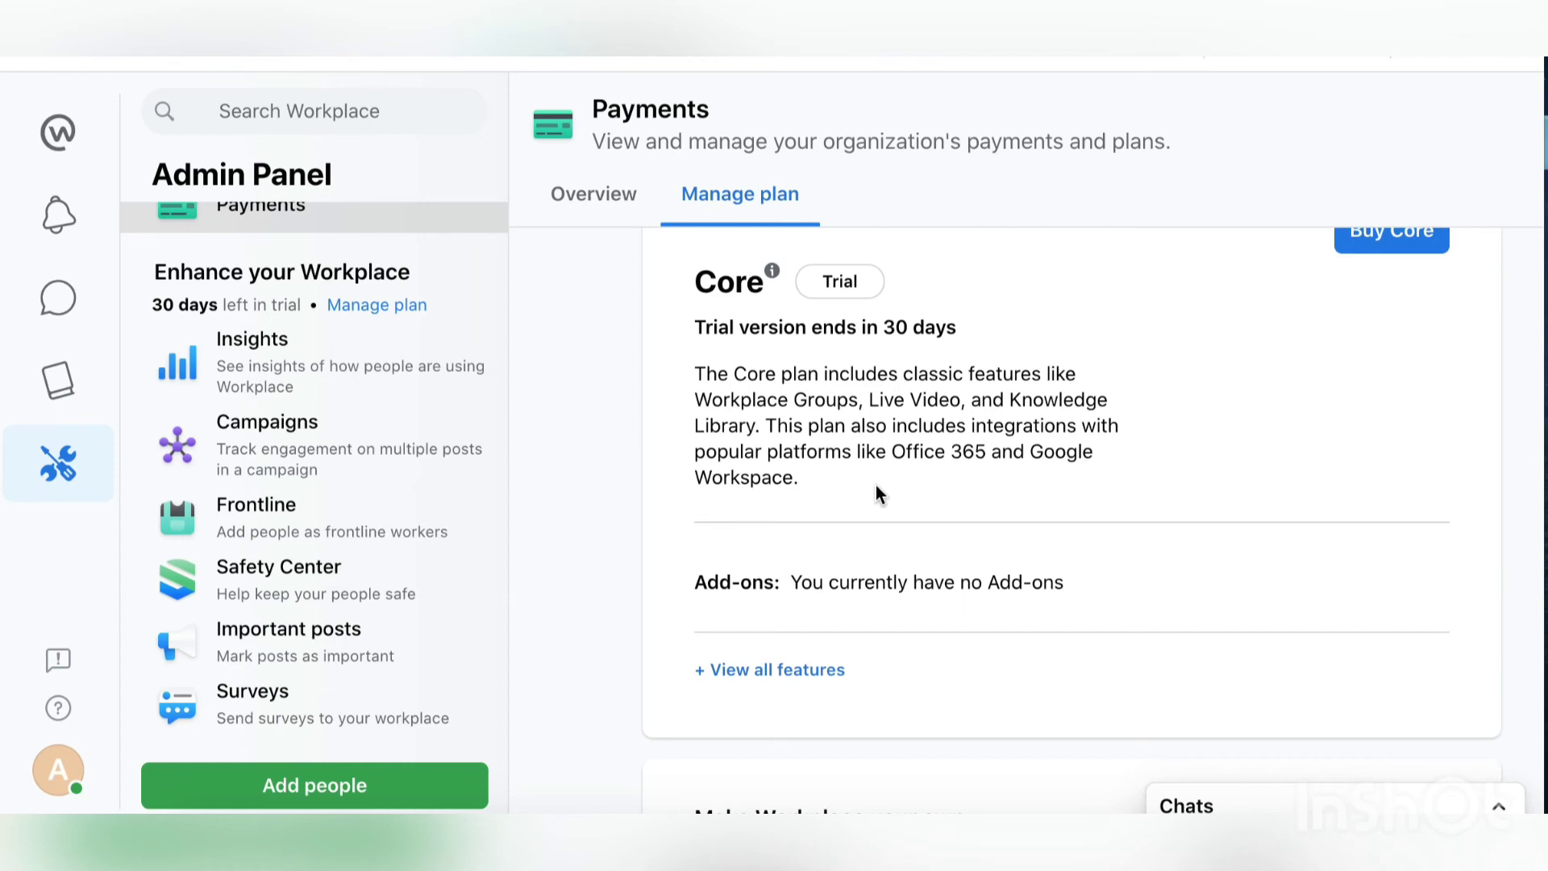
key("XF86AudioMute")
key("XF86AudioRaiseVolume")
scroll(875, 486, "down", 4)
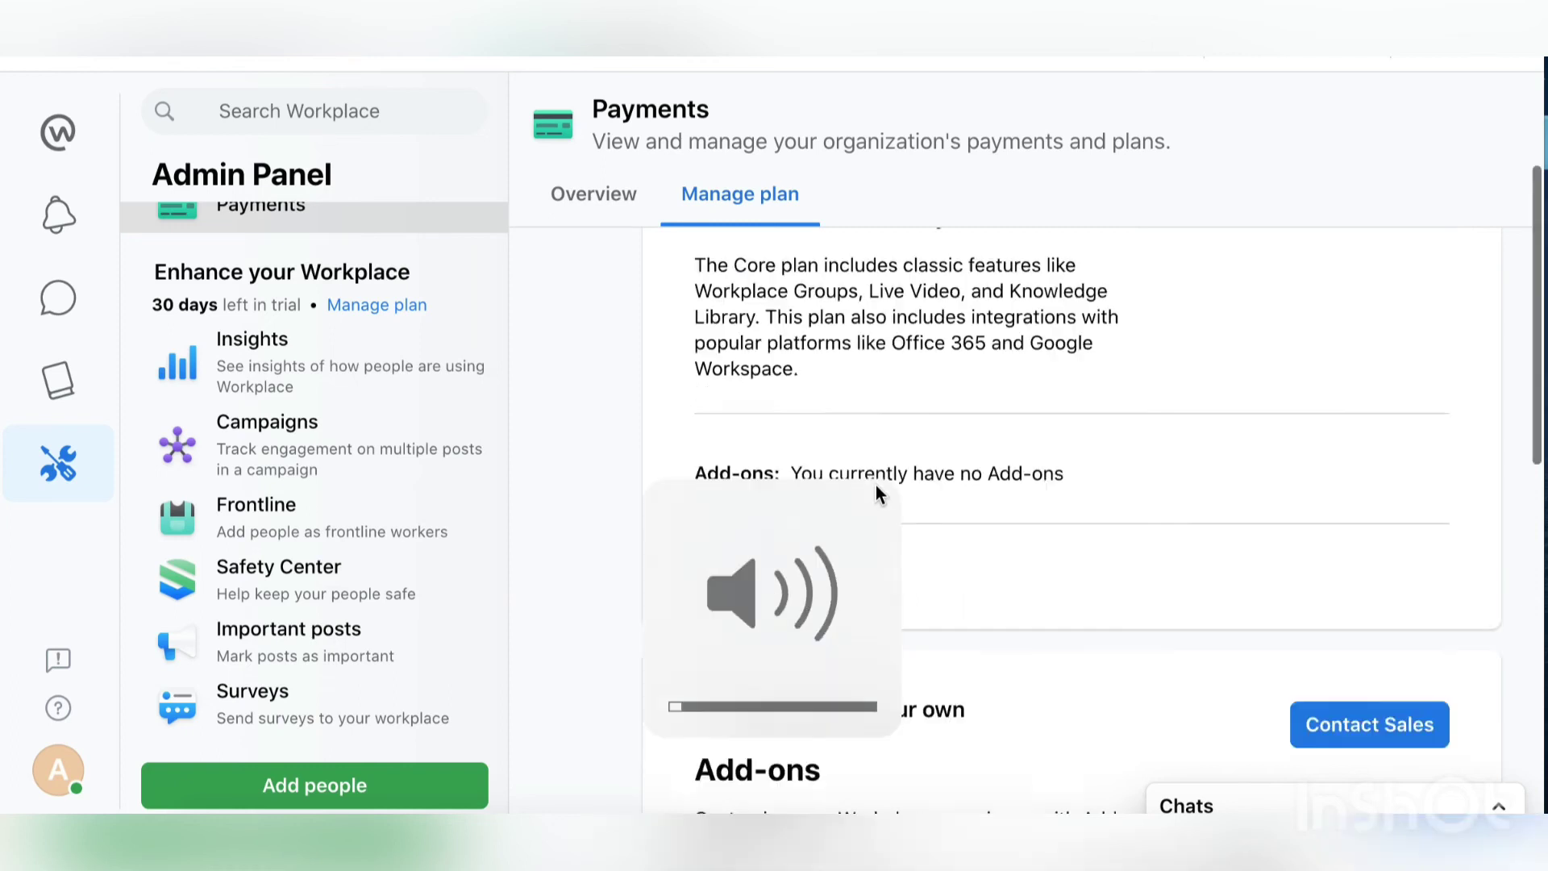
scroll(876, 485, "down", 3)
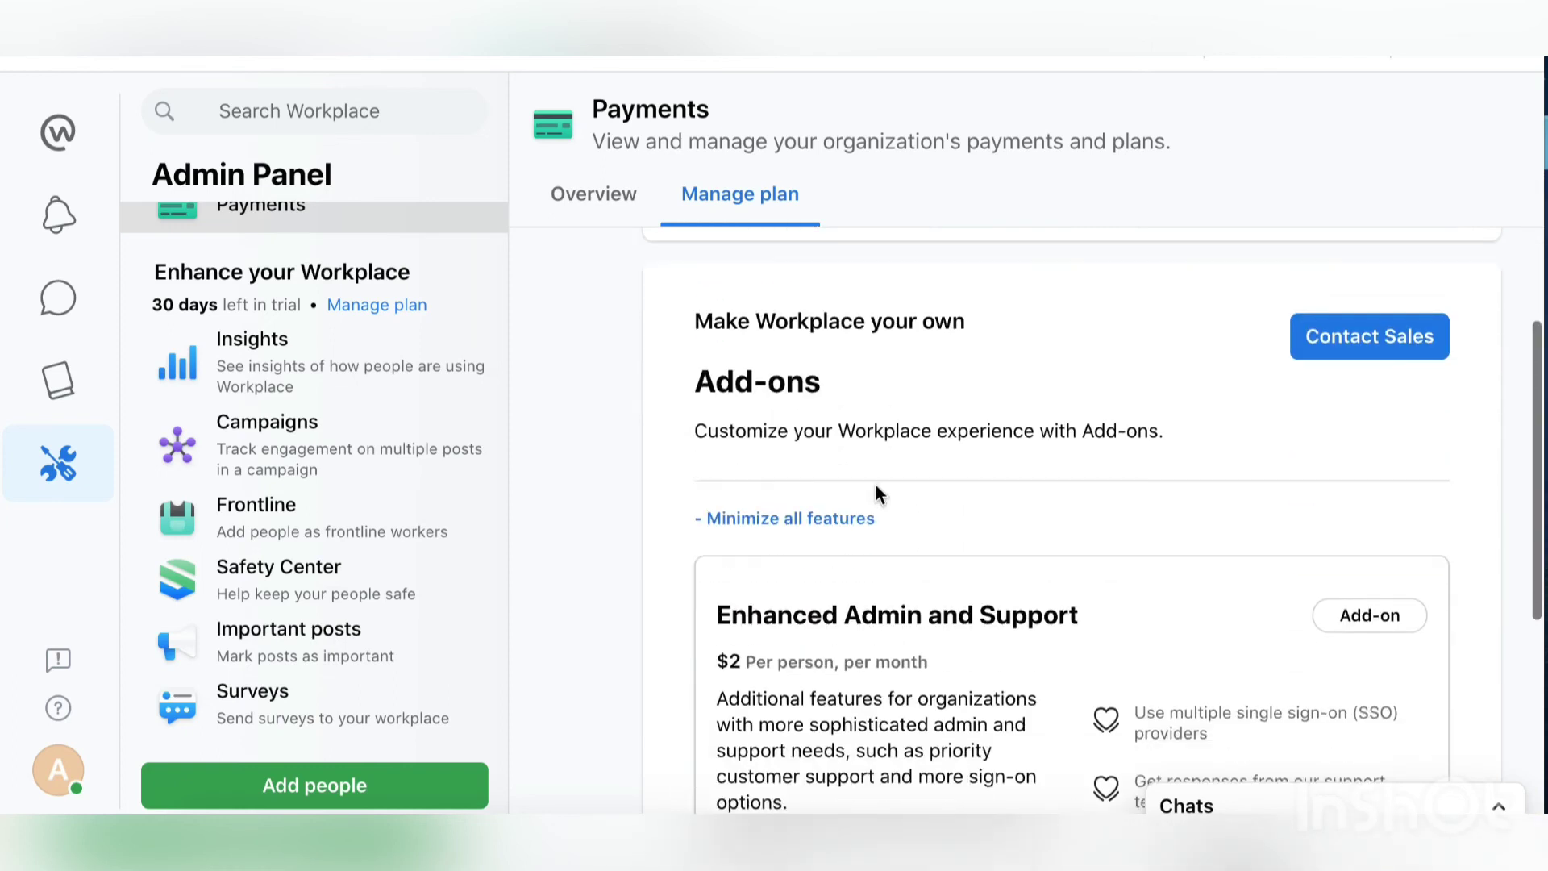
scroll(876, 485, "down", 6)
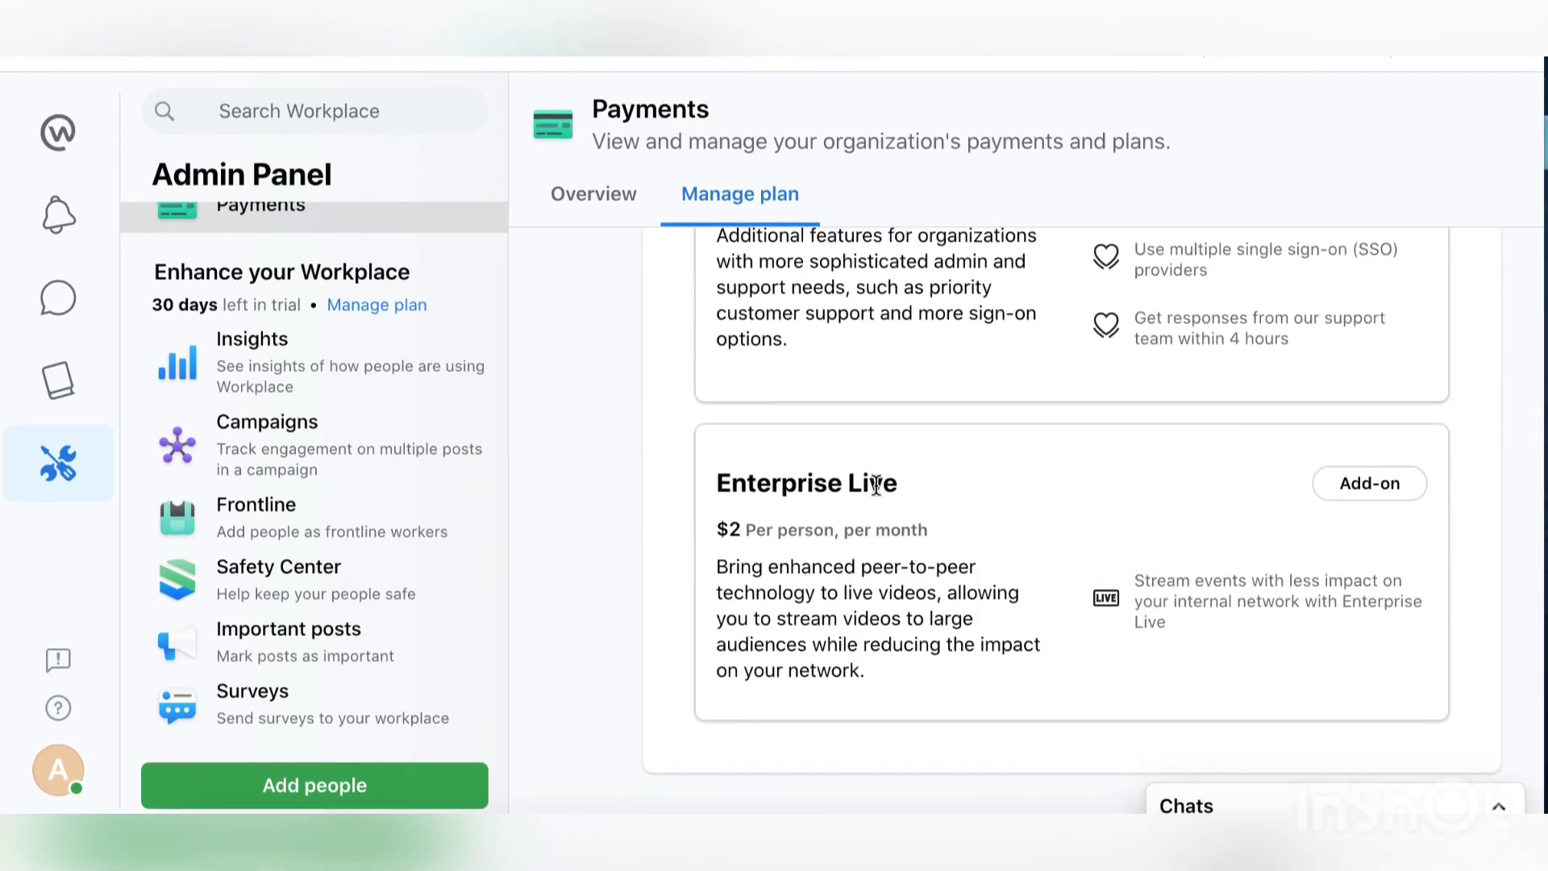
scroll(876, 485, "up", 10)
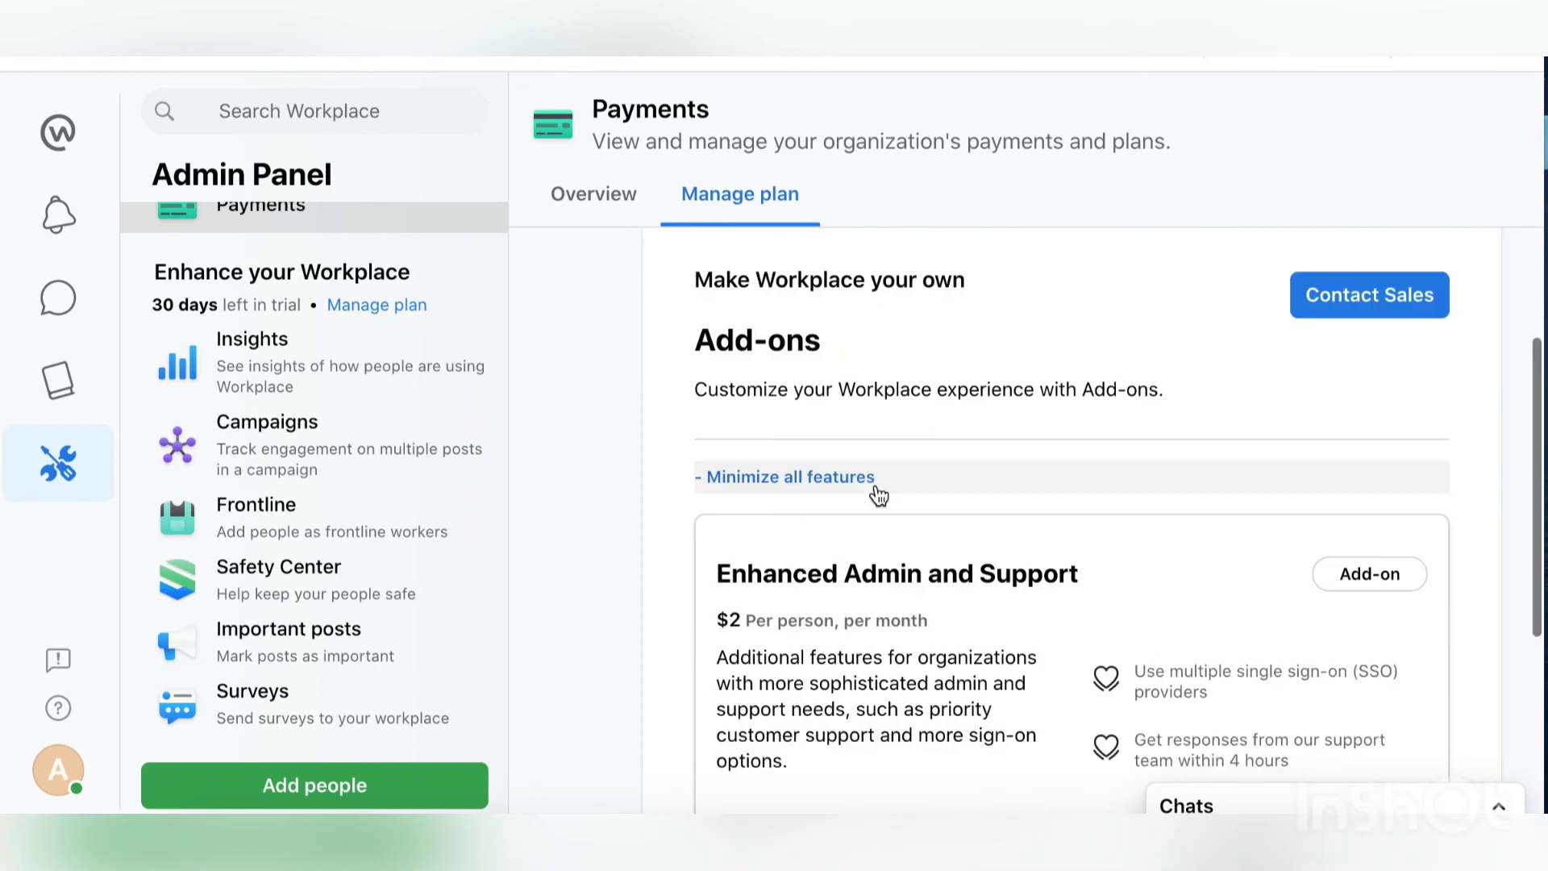
scroll(876, 487, "up", 3)
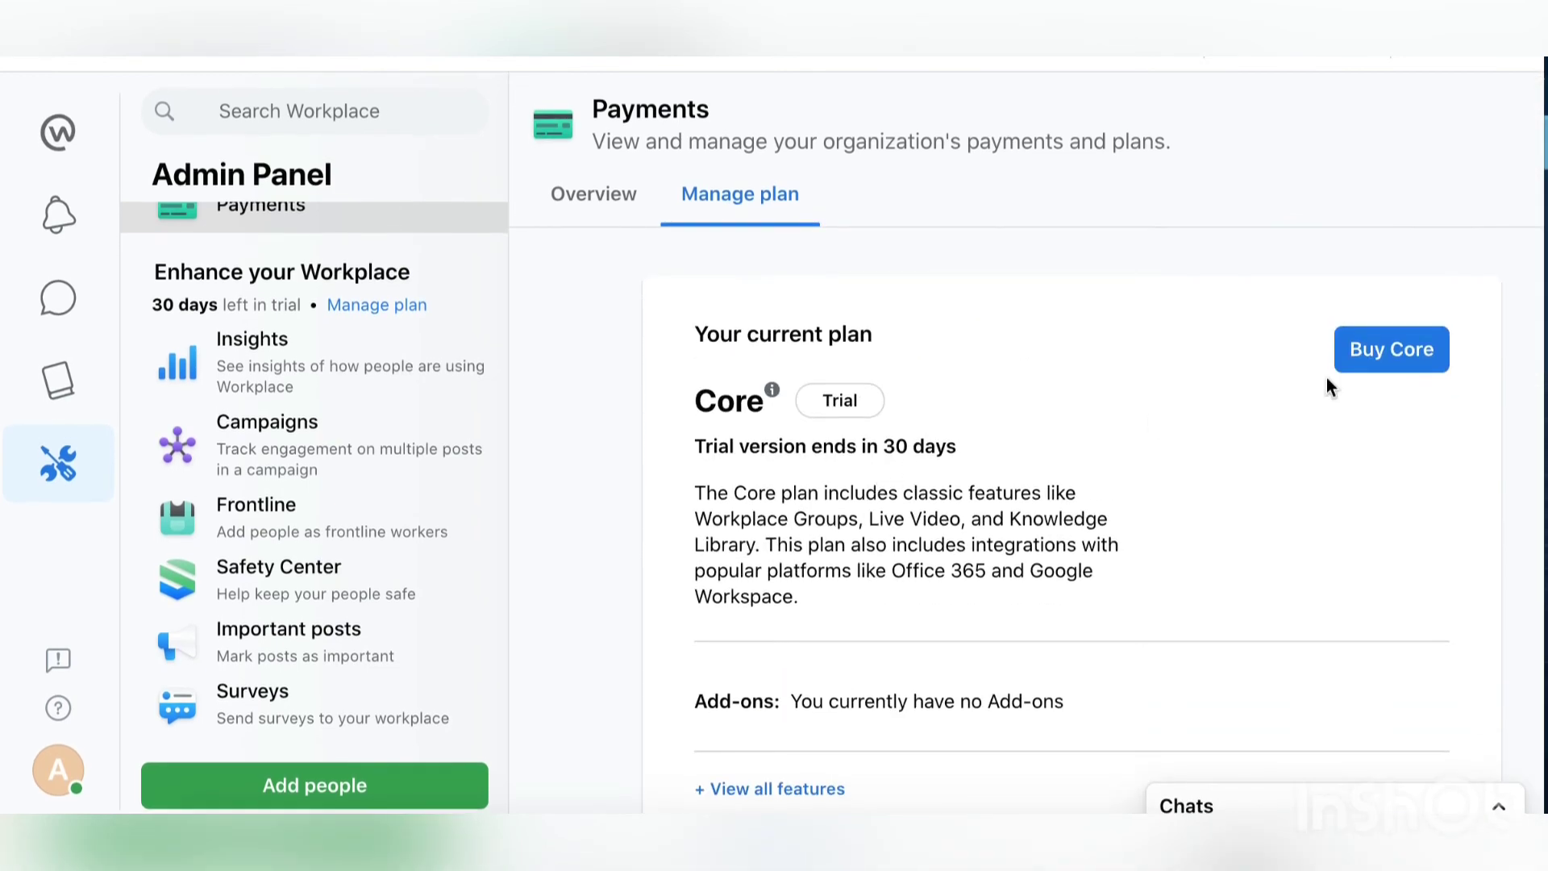
Step: Start buying Core and reach the card-details form, then close it without paying
left_click(1391, 348)
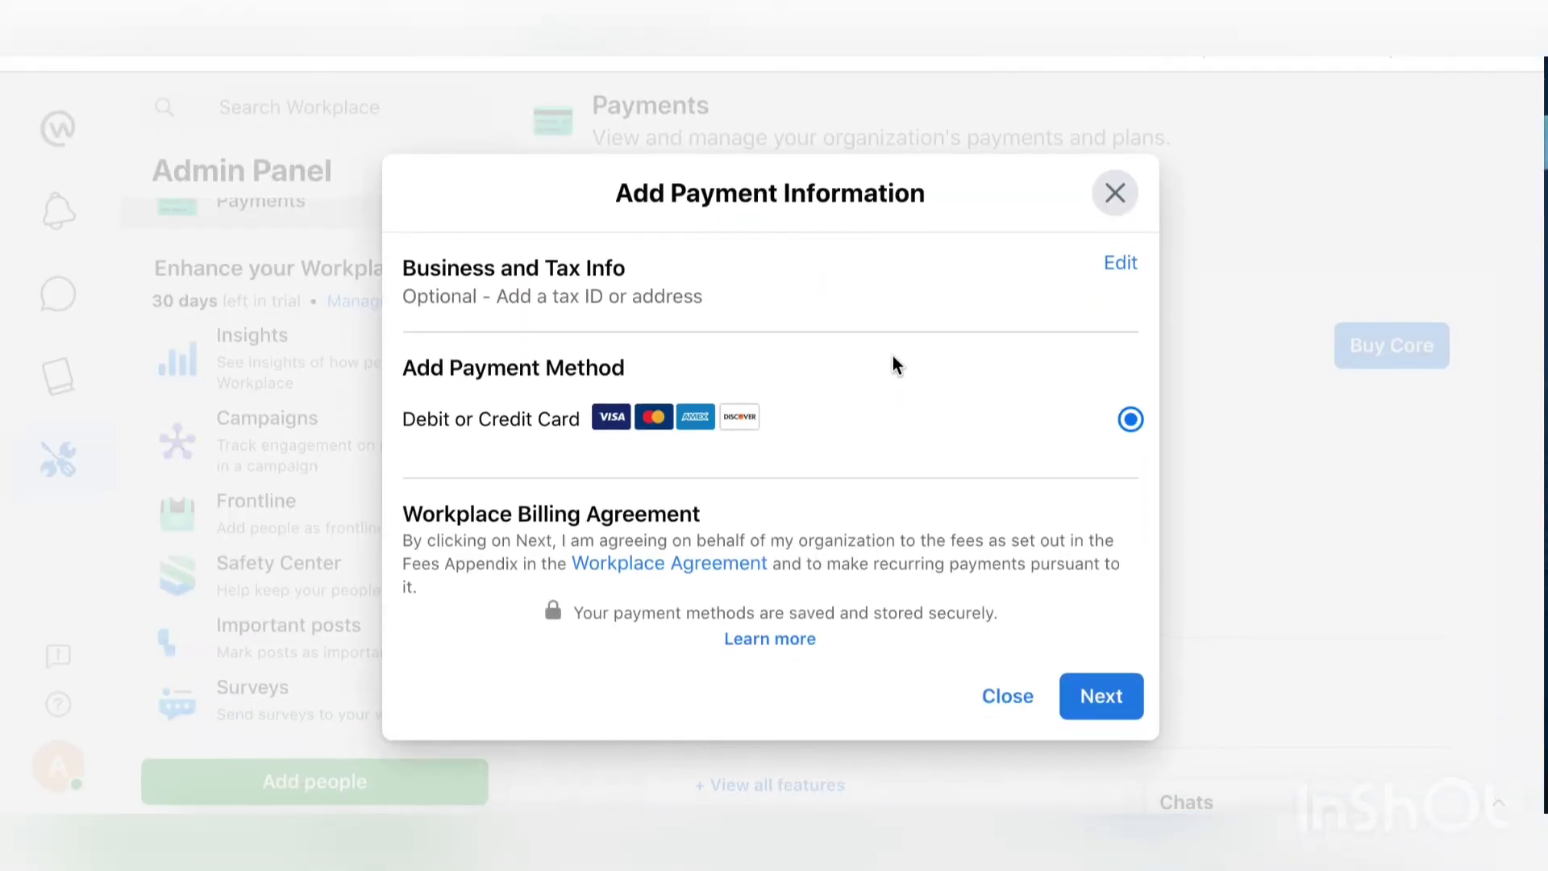
left_click(1104, 705)
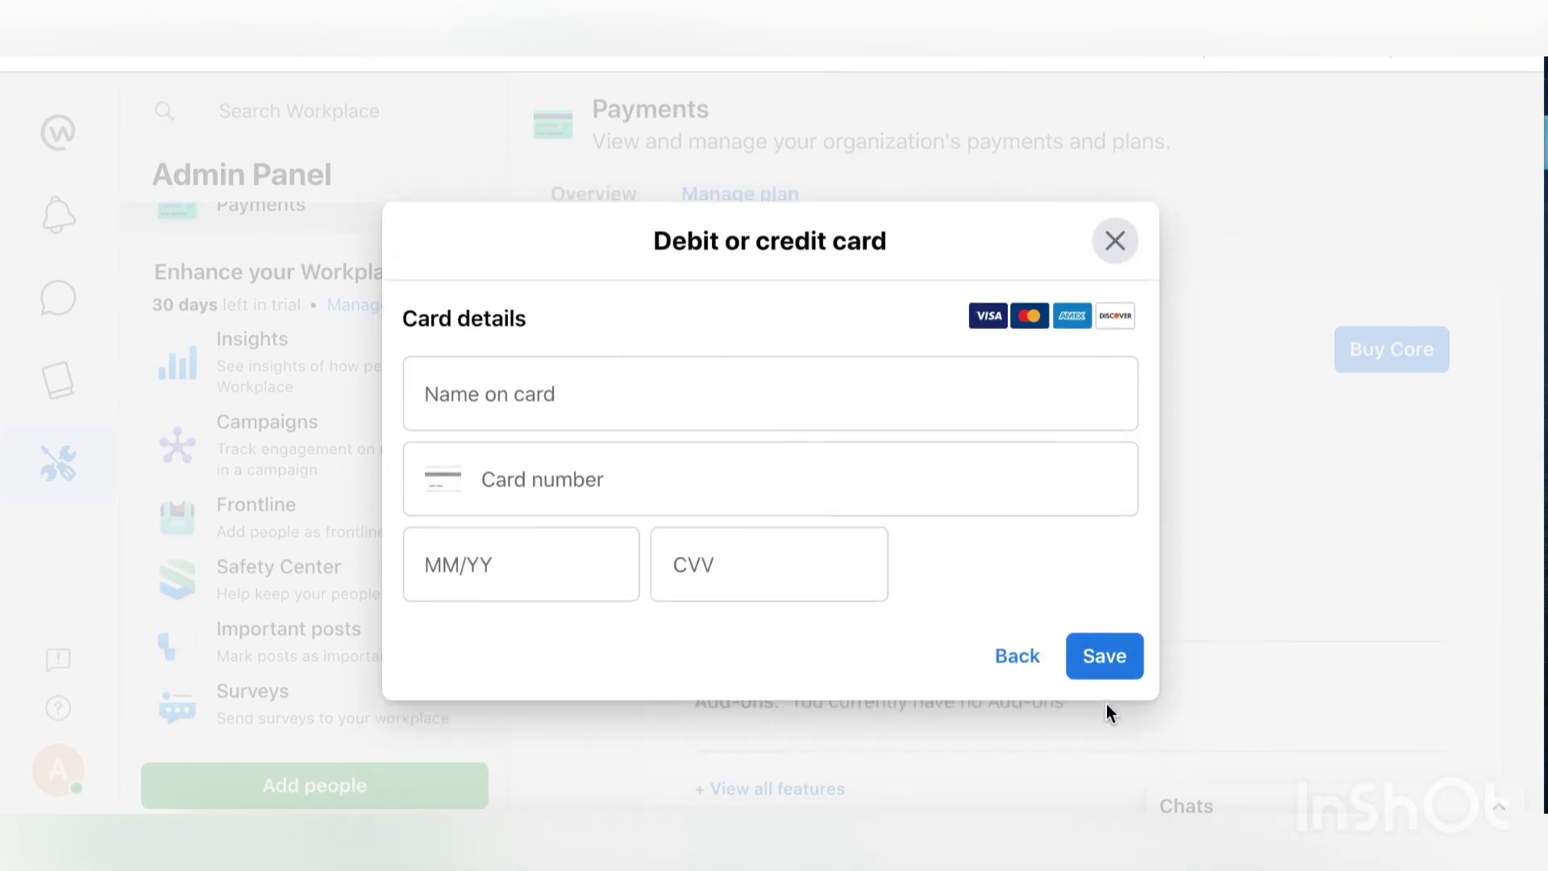
left_click(1111, 242)
Step: View the Payments Overview with Core at $4 per person per month and the add-on cards
left_click(618, 220)
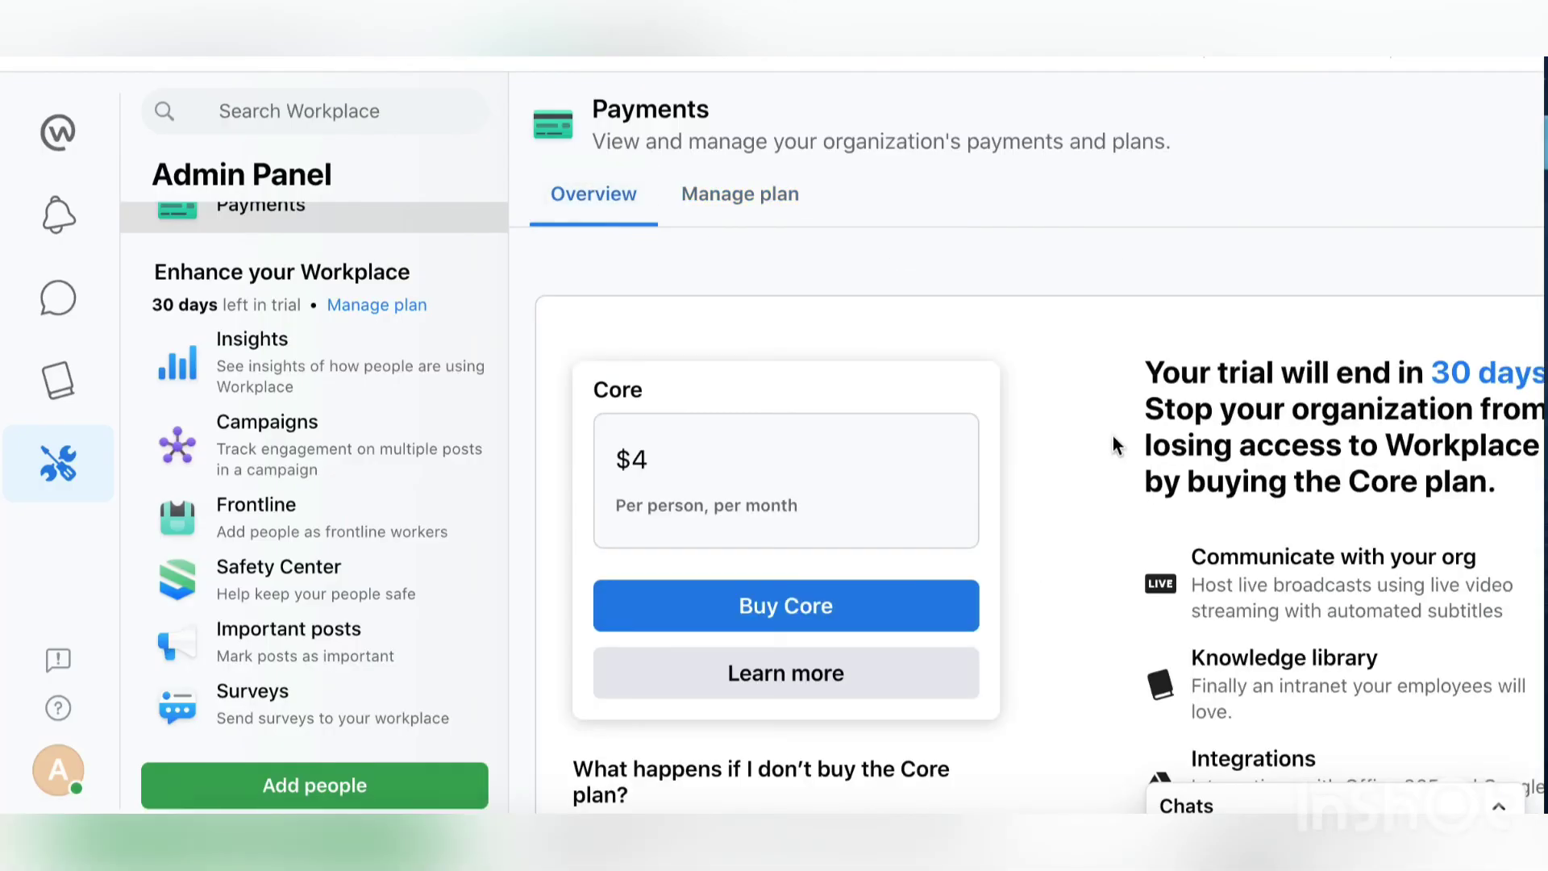
scroll(1022, 436, "down", 2)
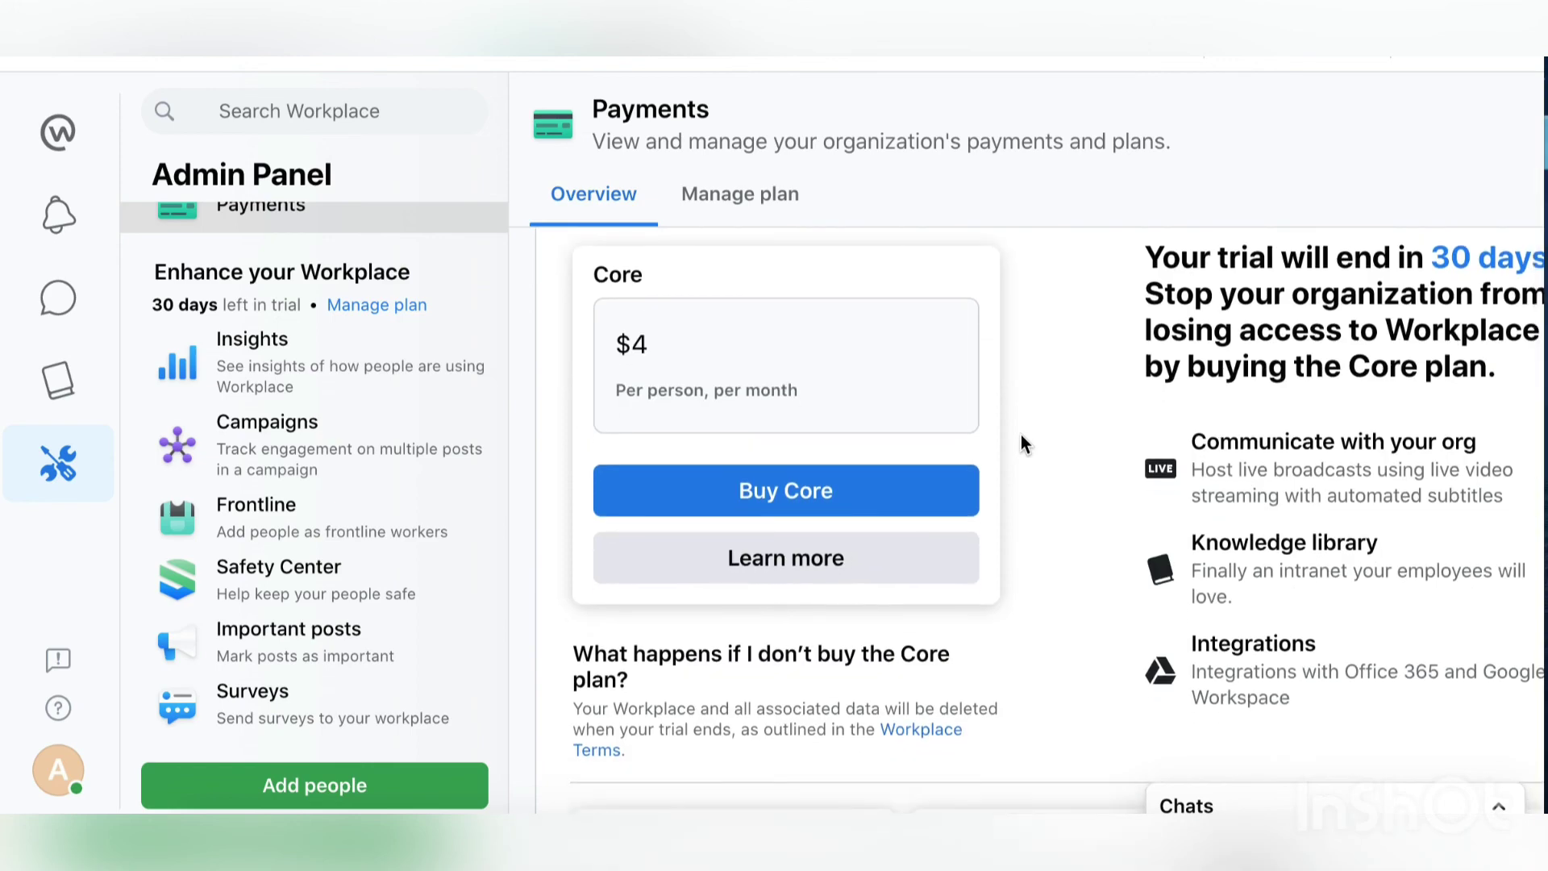
scroll(1022, 437, "down", 2)
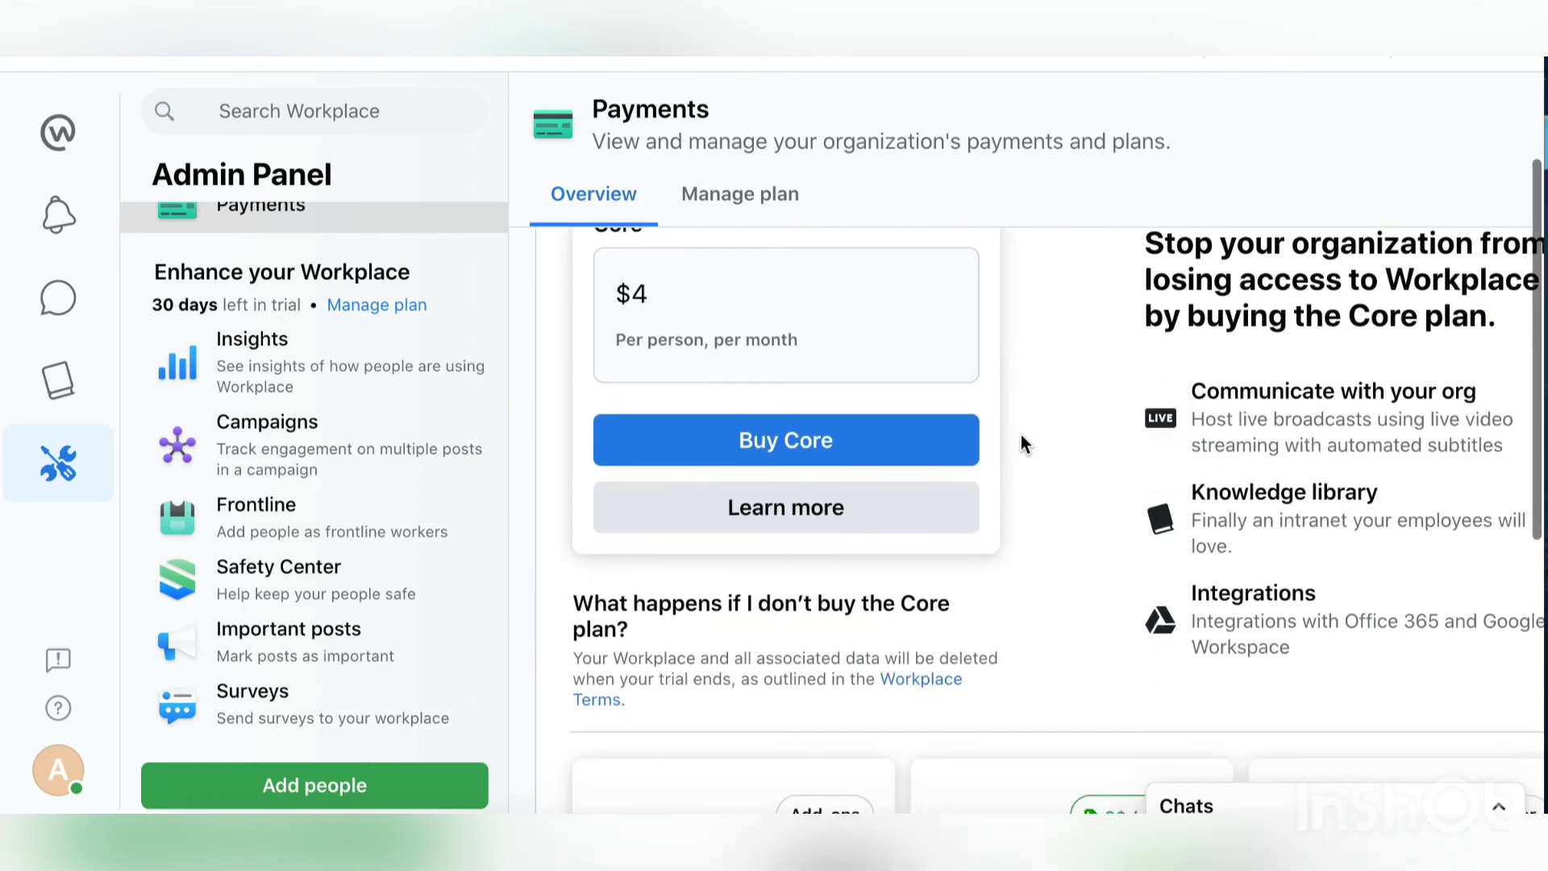
scroll(1021, 442, "down", 5)
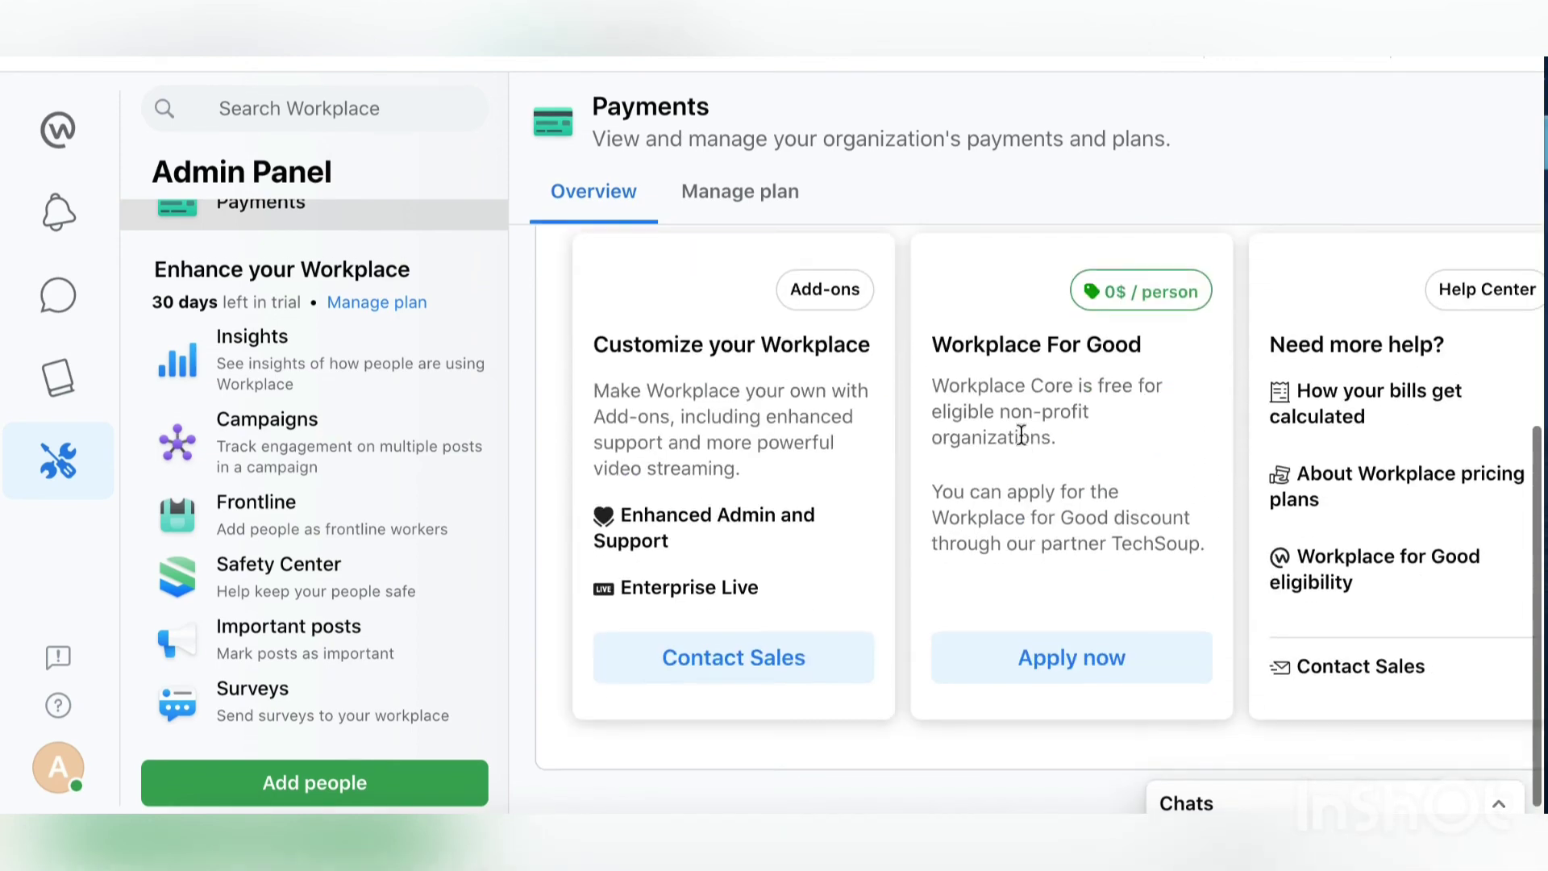
scroll(1008, 443, "up", 5)
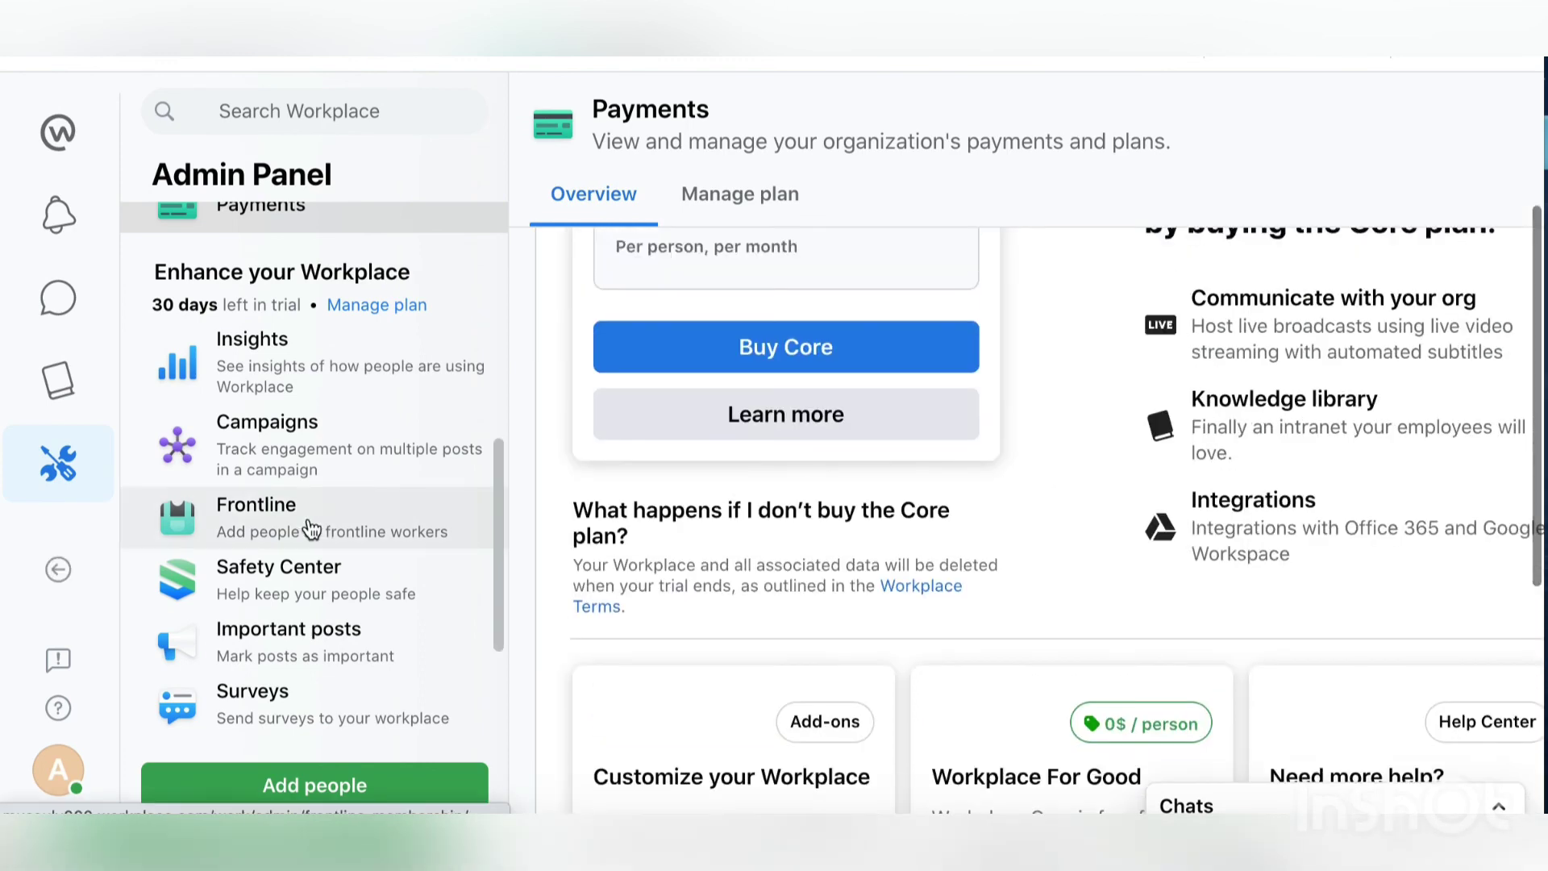
scroll(311, 529, "up", 7)
scroll(312, 529, "down", 10)
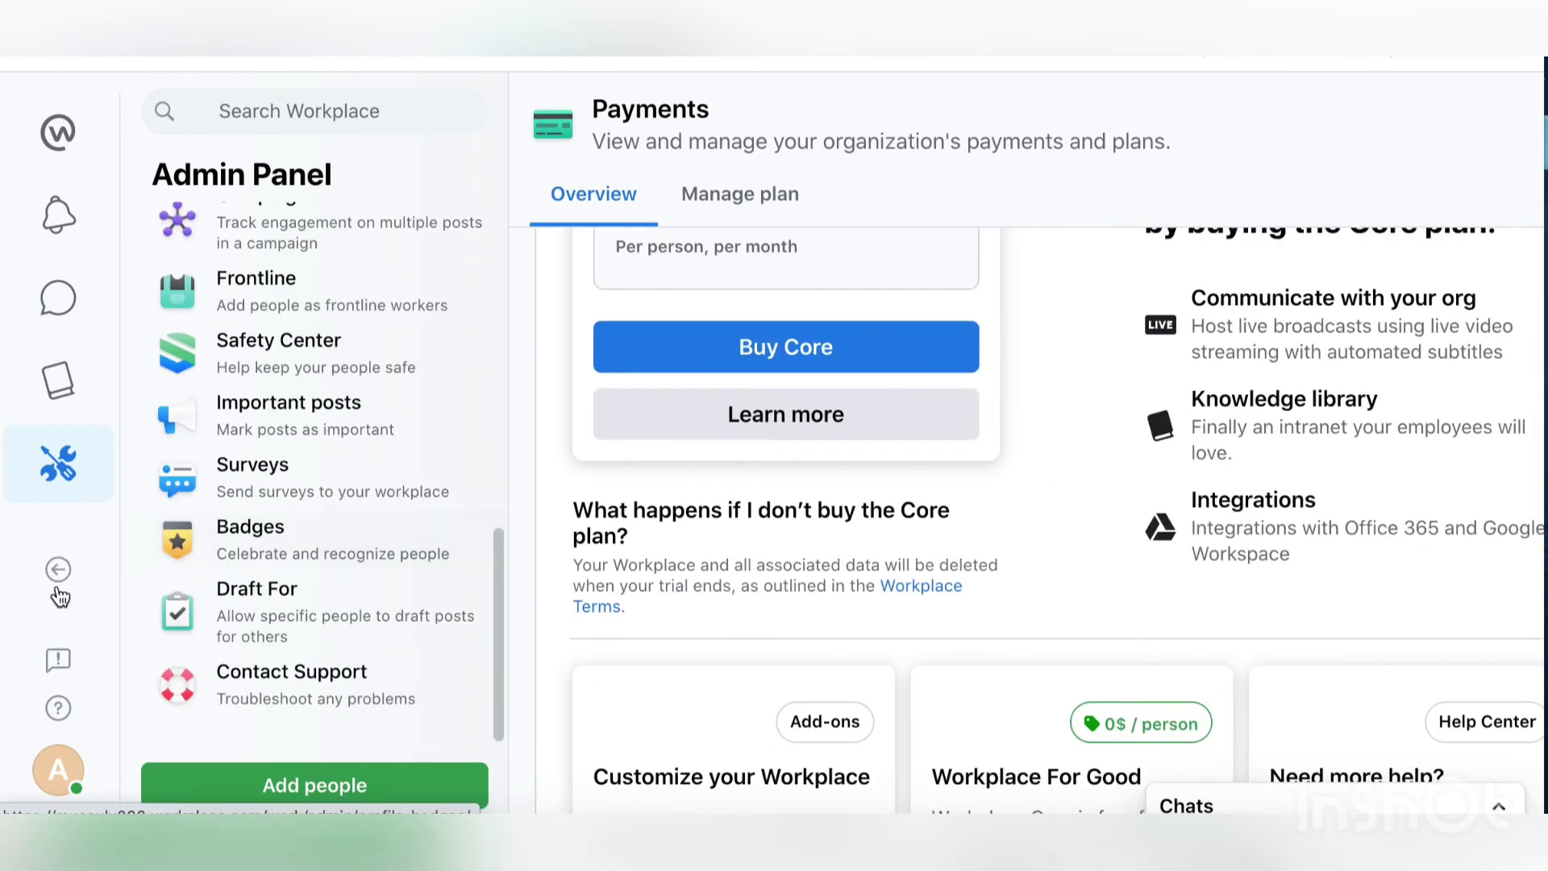
Step: Open Settings from the profile avatar menu and view the General page
left_click(59, 769)
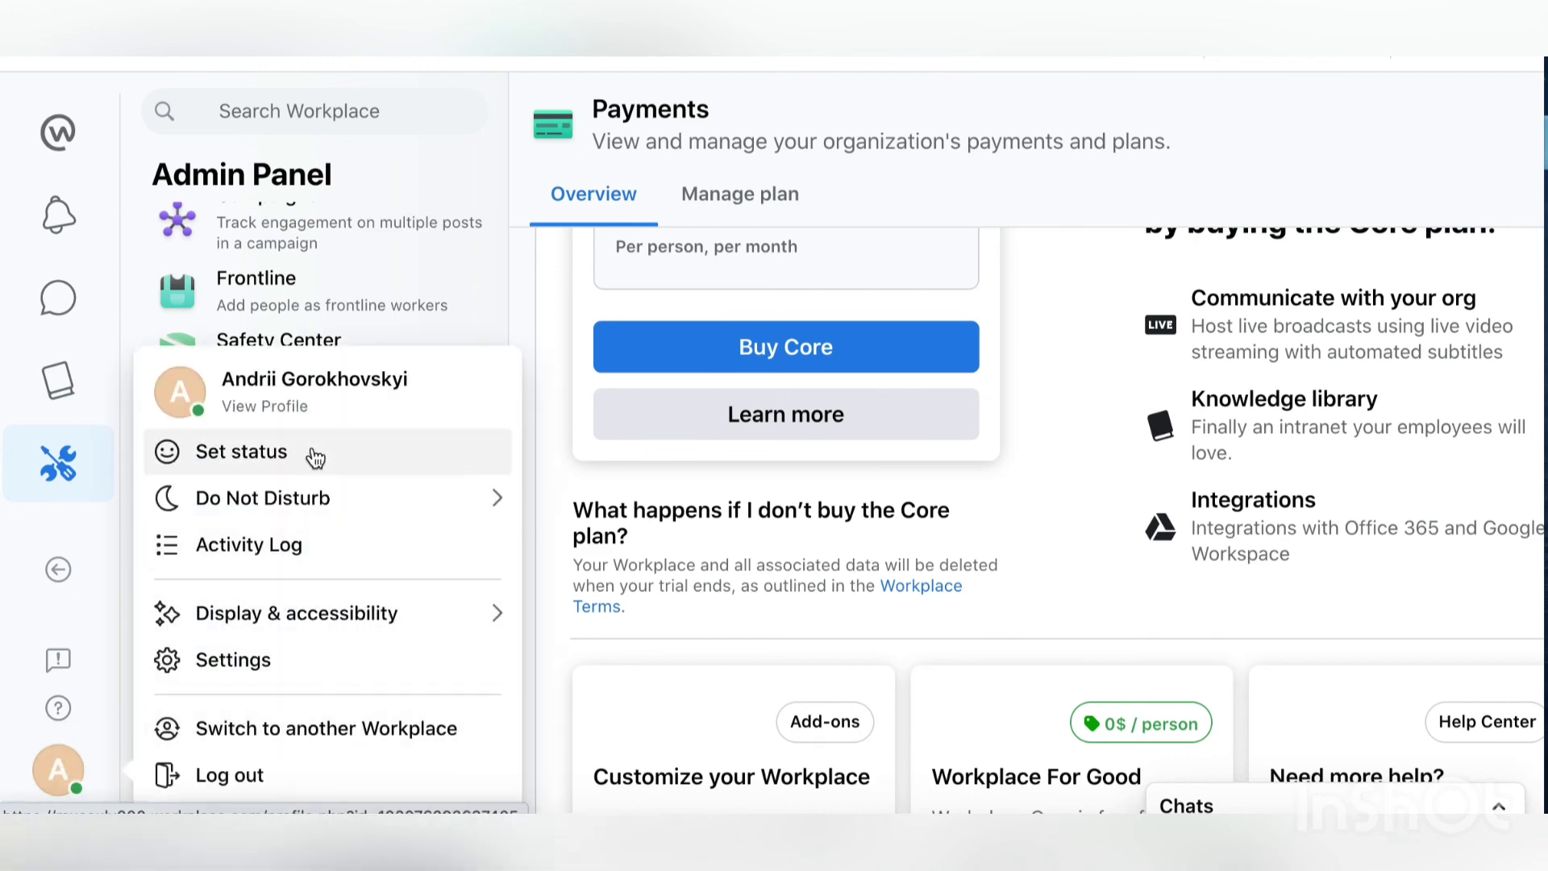
left_click(269, 669)
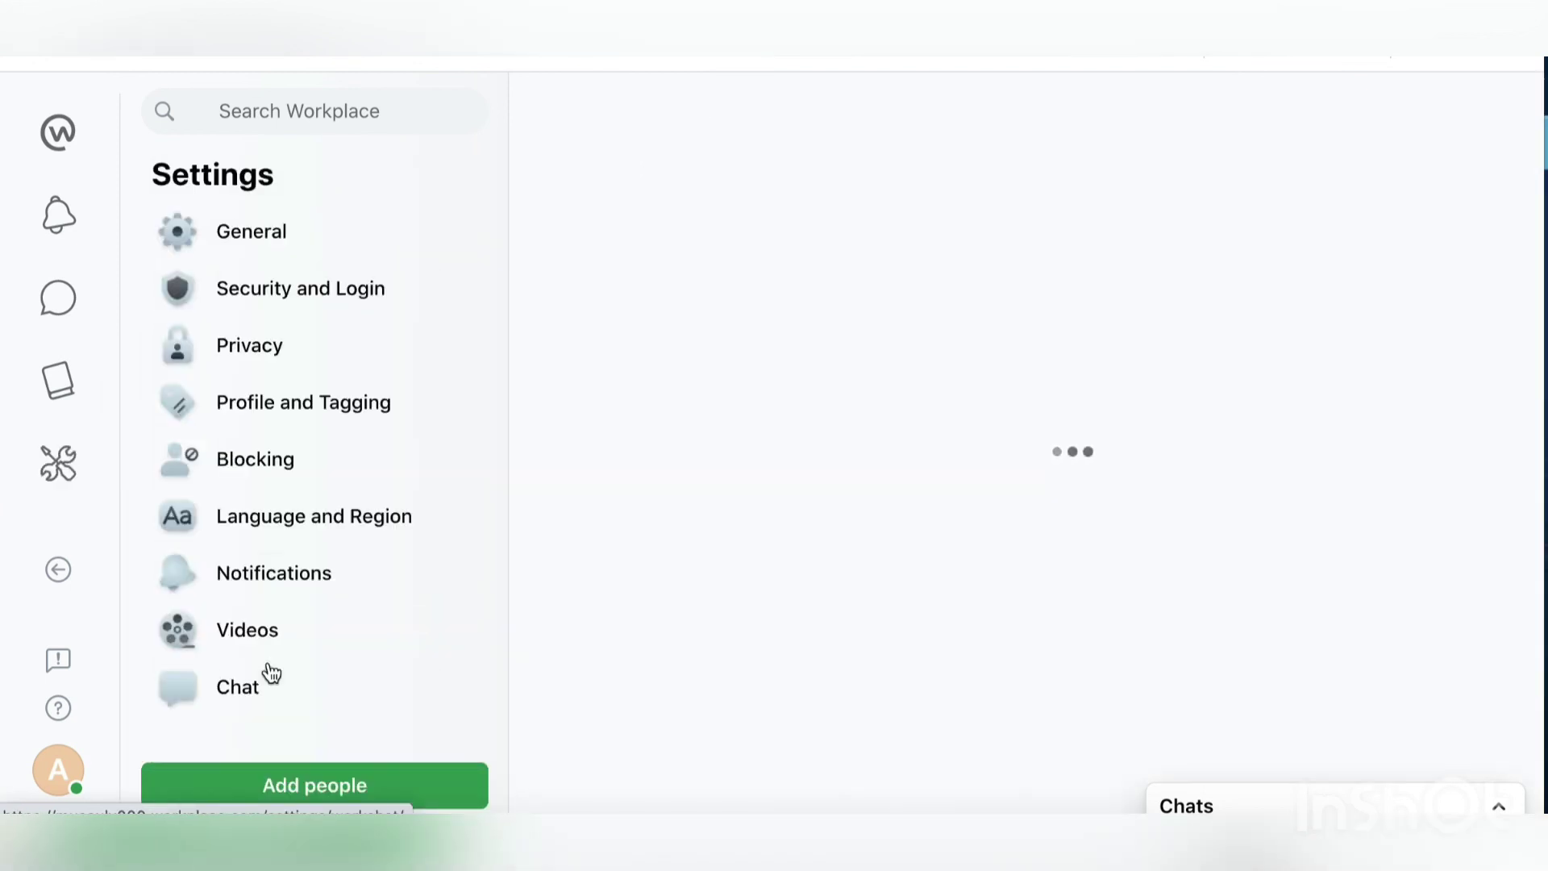
left_click(286, 239)
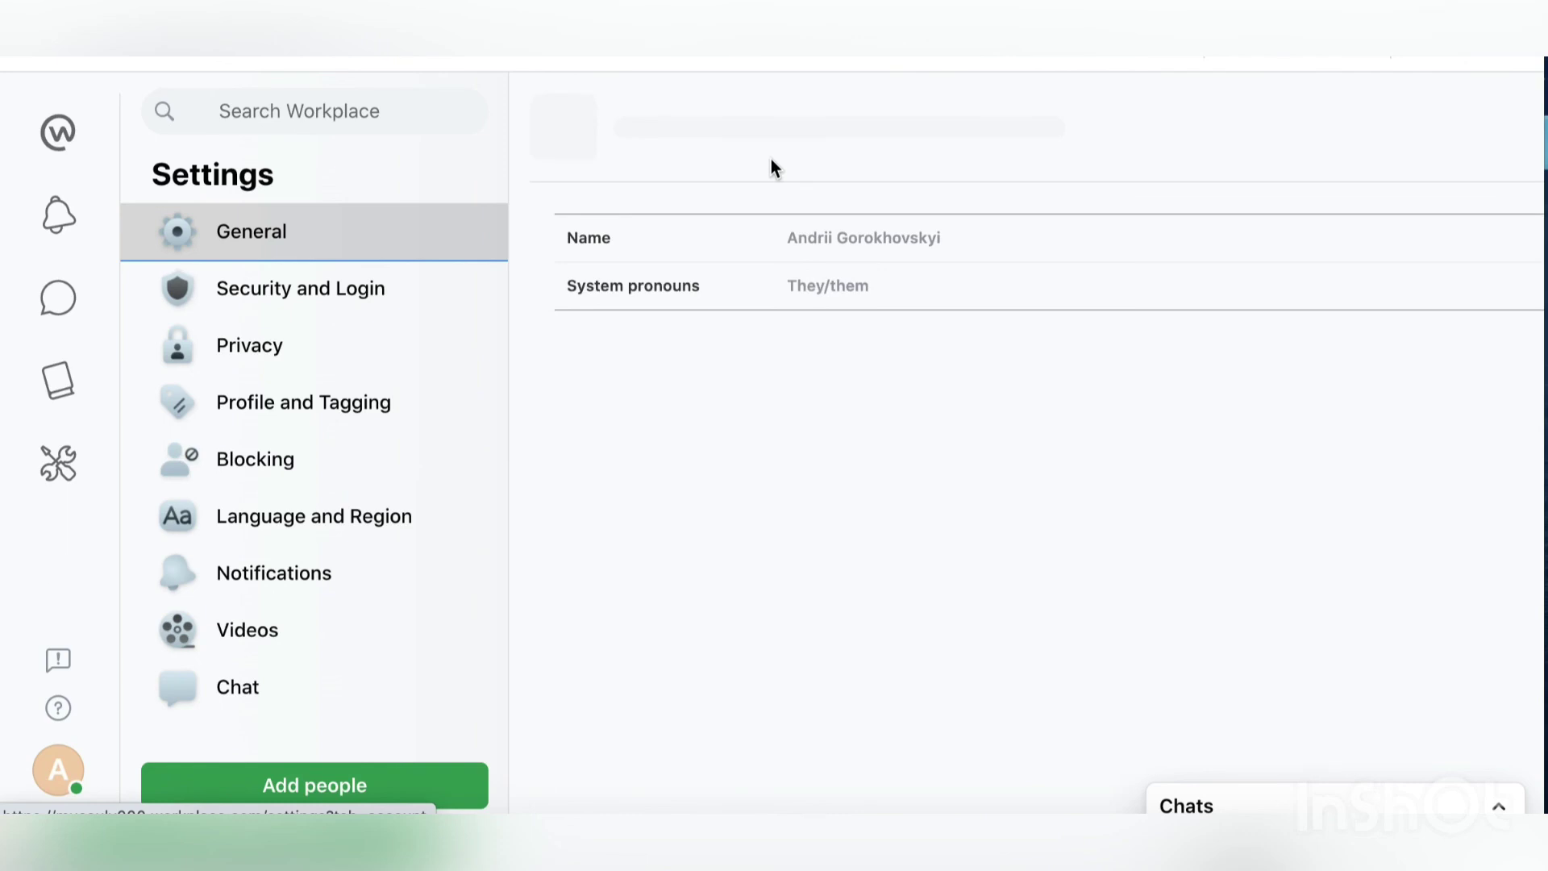
Step: Review the Security and Login, Profile and Tagging, and Privacy settings pages
left_click(311, 313)
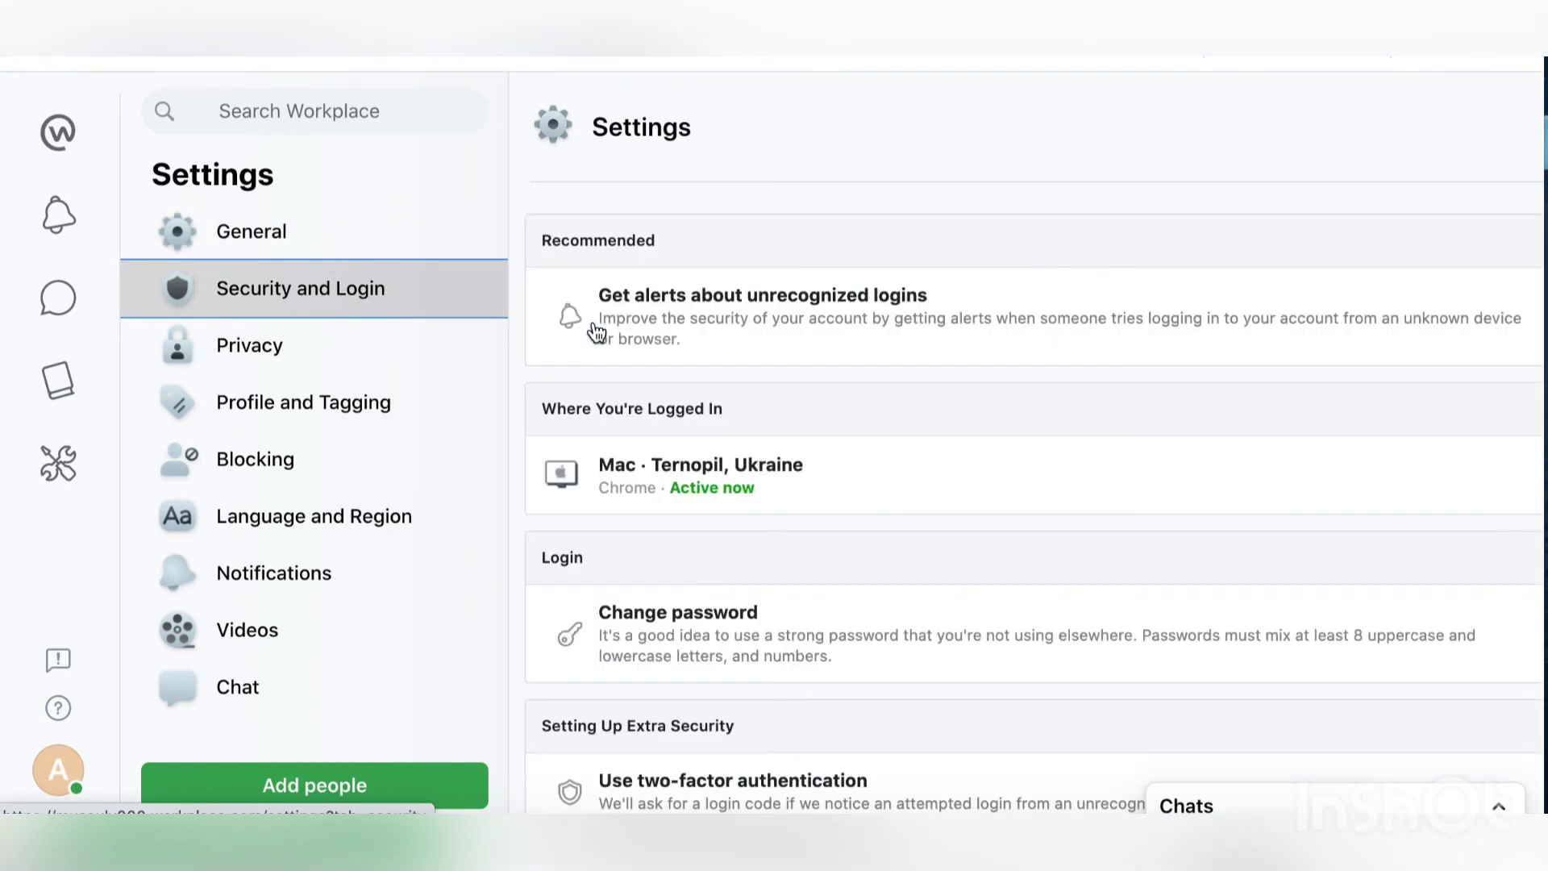
scroll(812, 481, "down", 3)
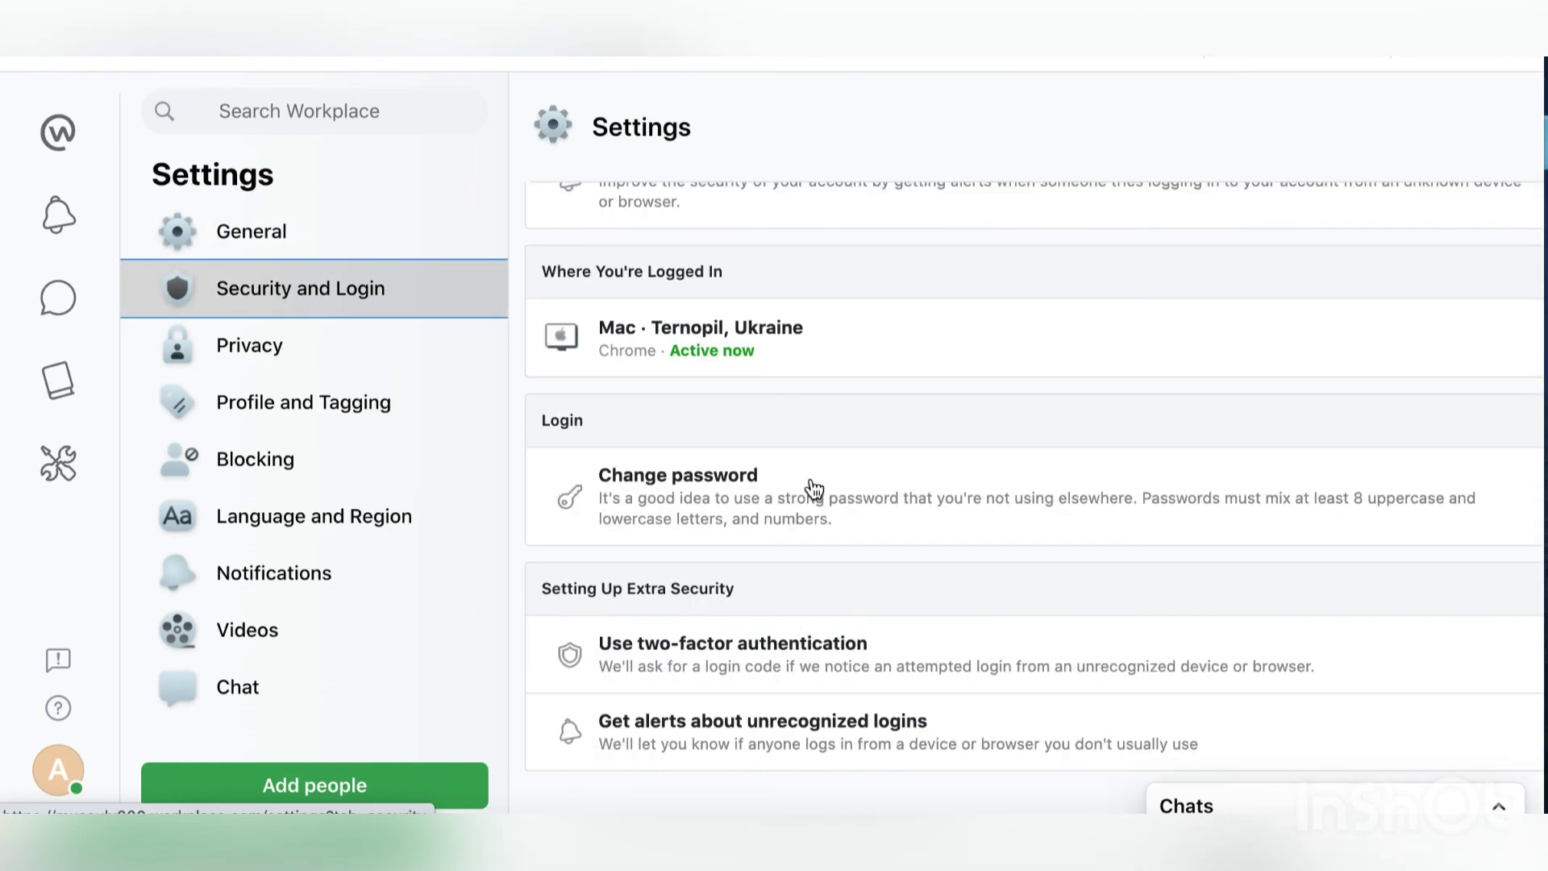
scroll(810, 487, "up", 3)
scroll(810, 487, "down", 3)
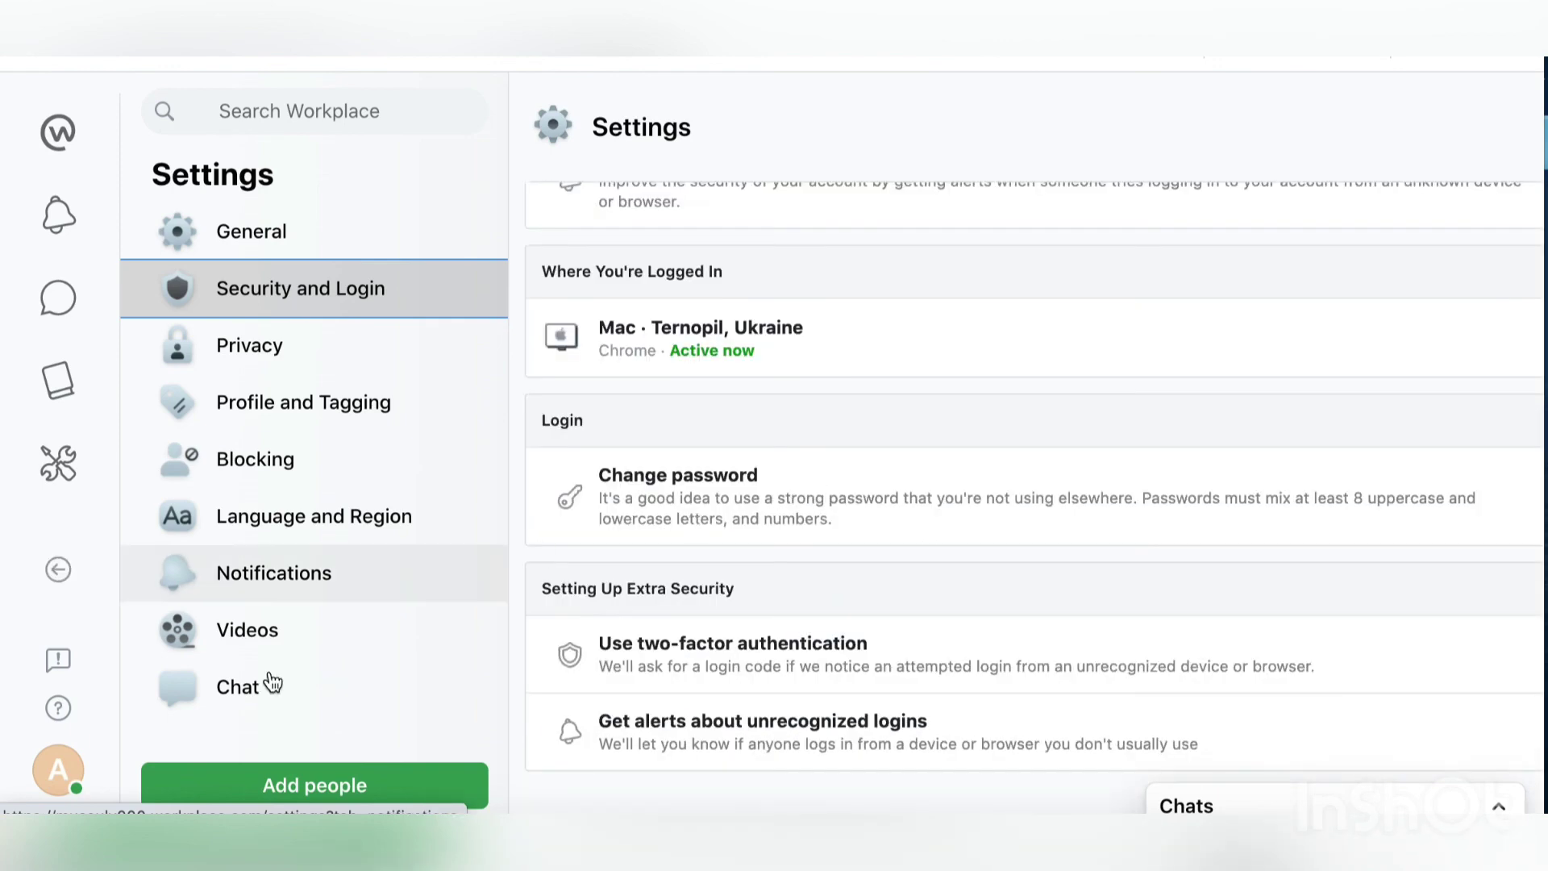
left_click(313, 414)
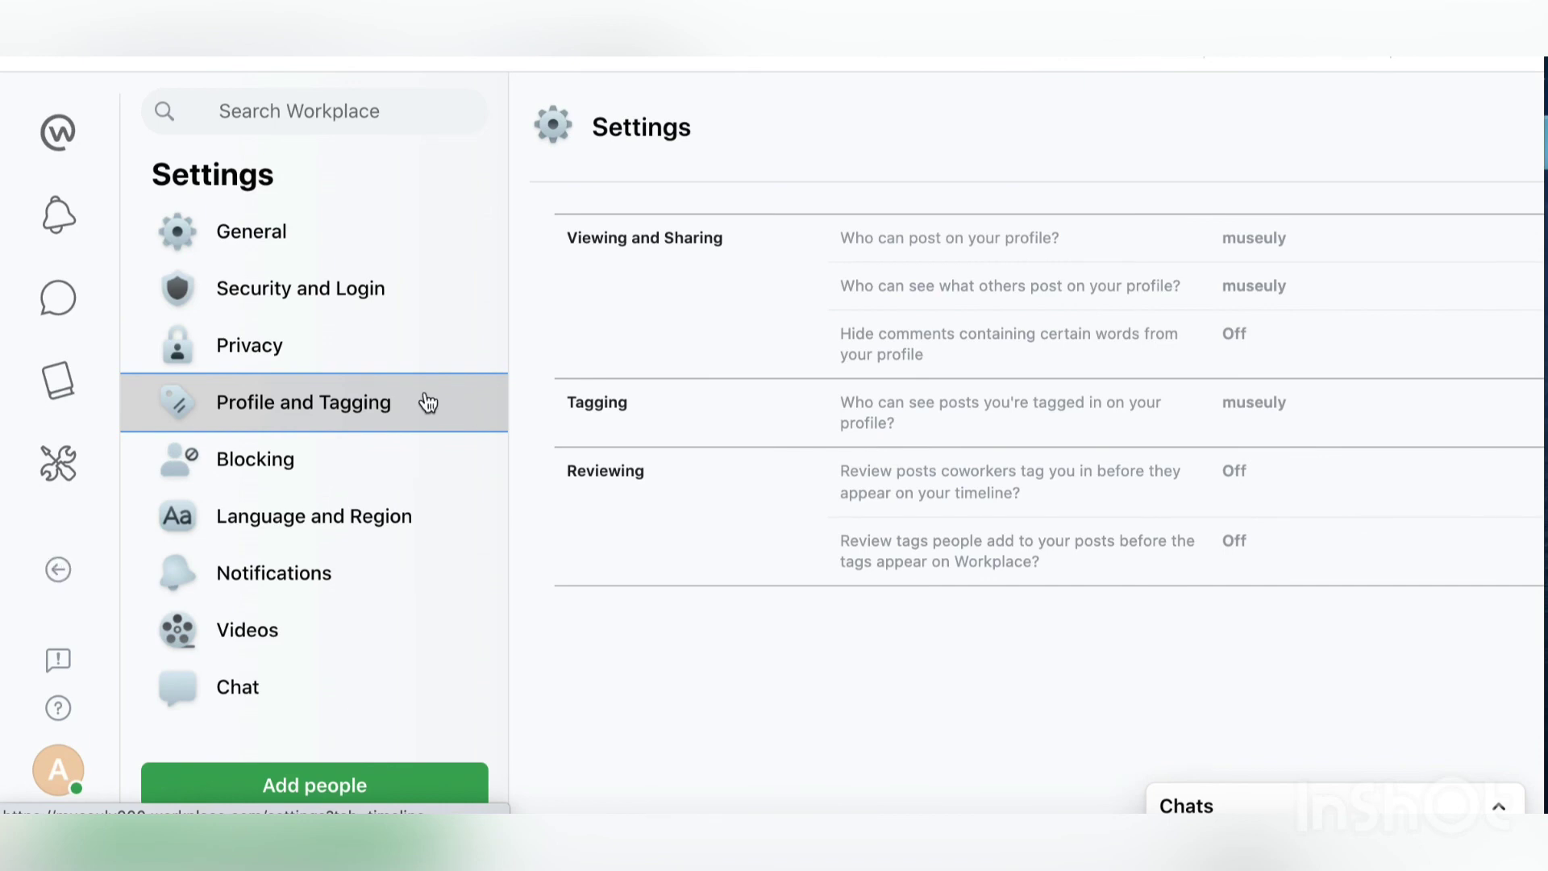
left_click(231, 347)
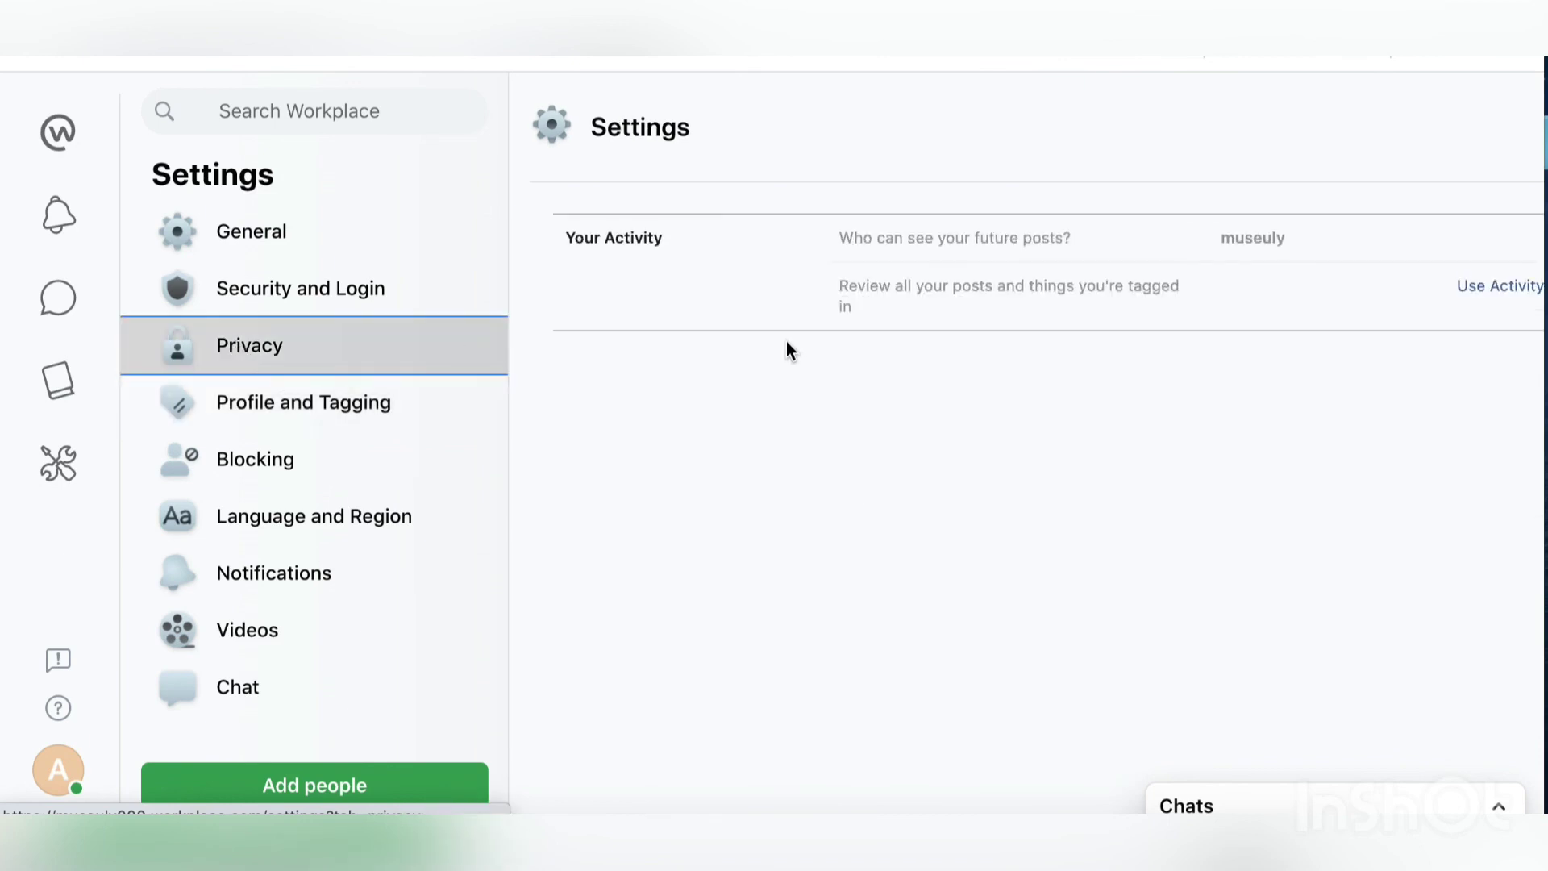
Step: Browse the Home navigation list, then the Chats list and its options menu
left_click(59, 145)
scroll(291, 401, "down", 2)
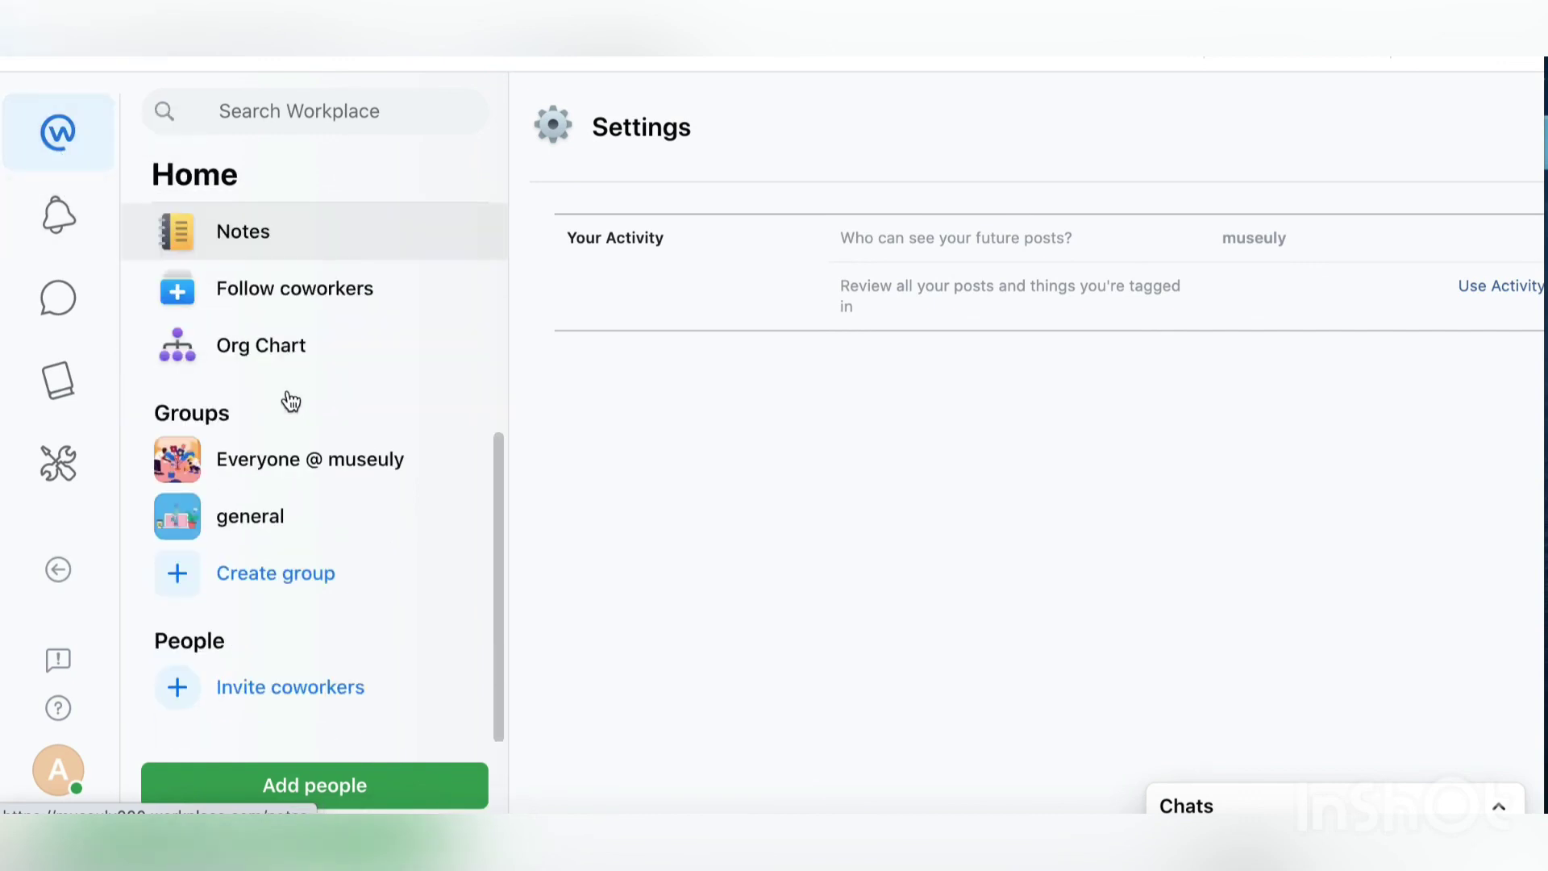
scroll(290, 401, "up", 5)
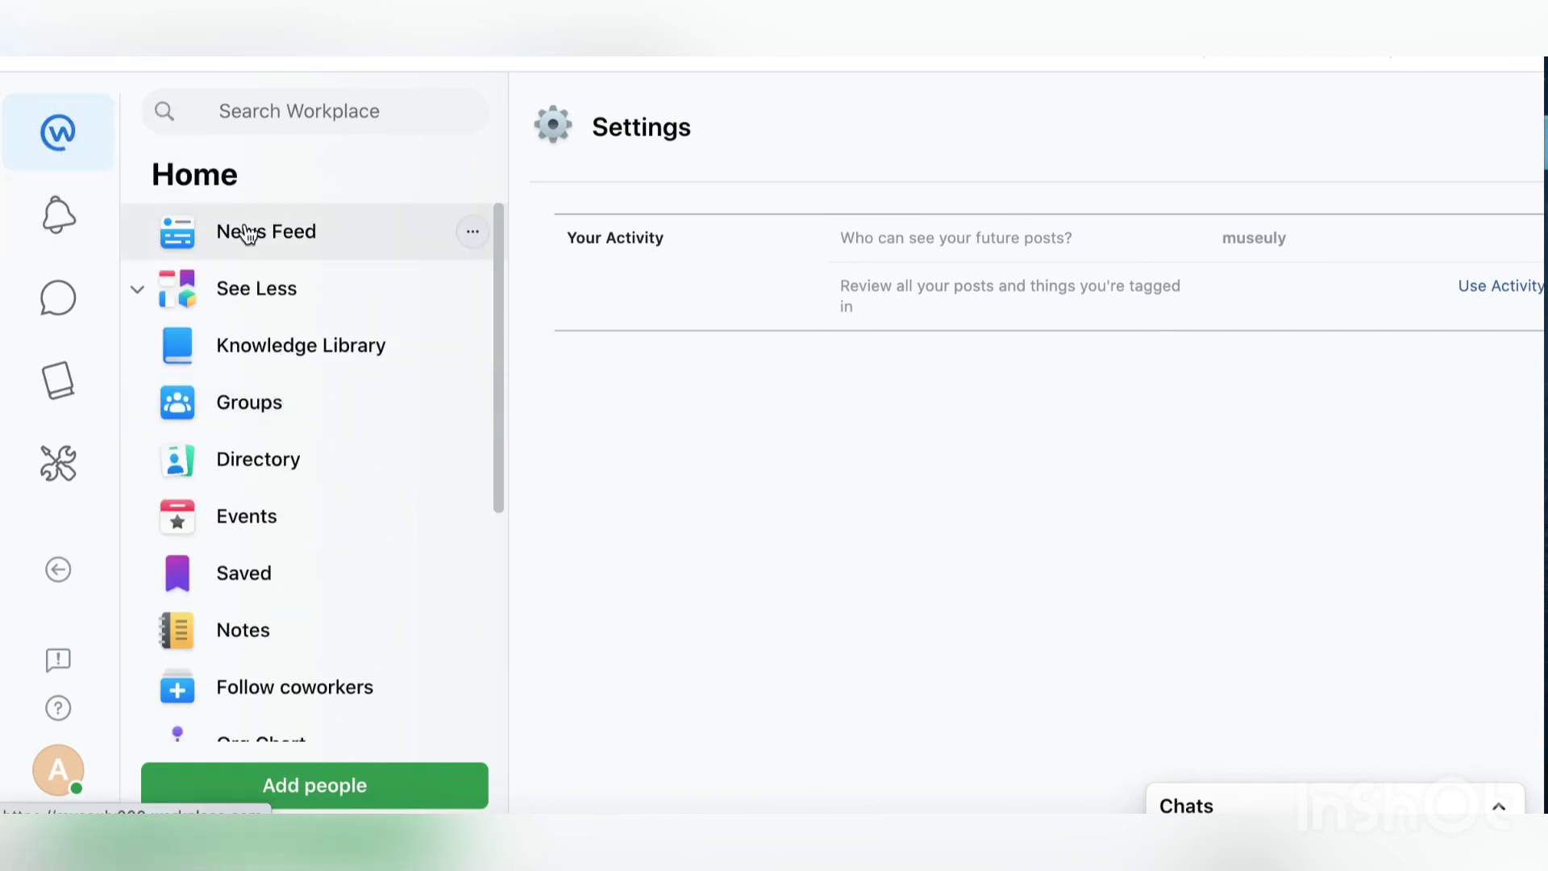
left_click(59, 316)
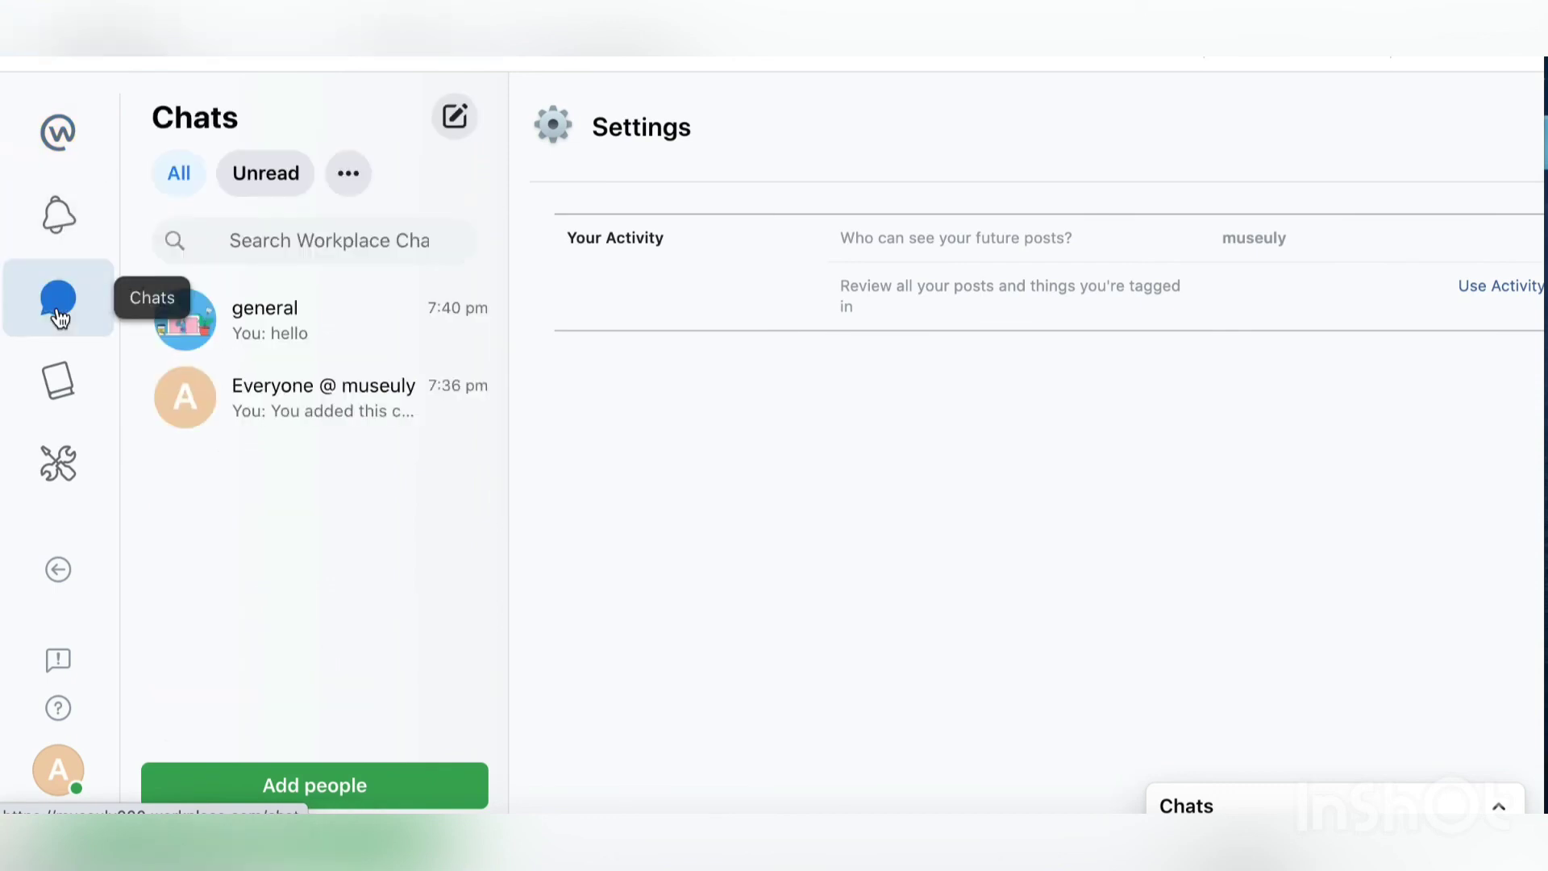
left_click(348, 179)
left_click(348, 184)
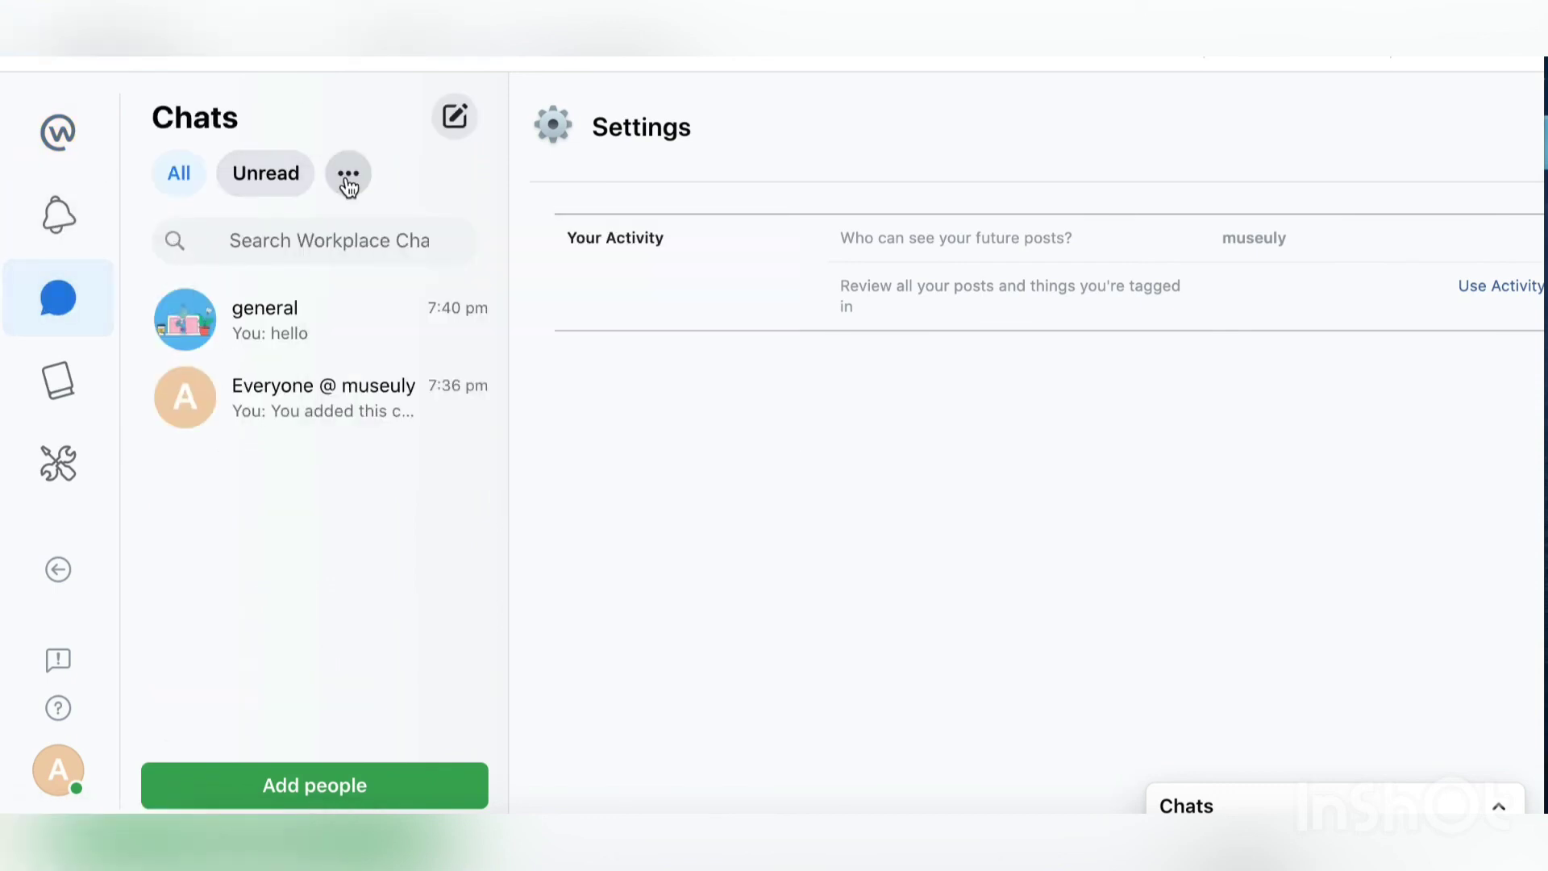
Step: Collapse the side panel and return to the News Feed showing the 'hello everyone!' post
left_click(46, 134)
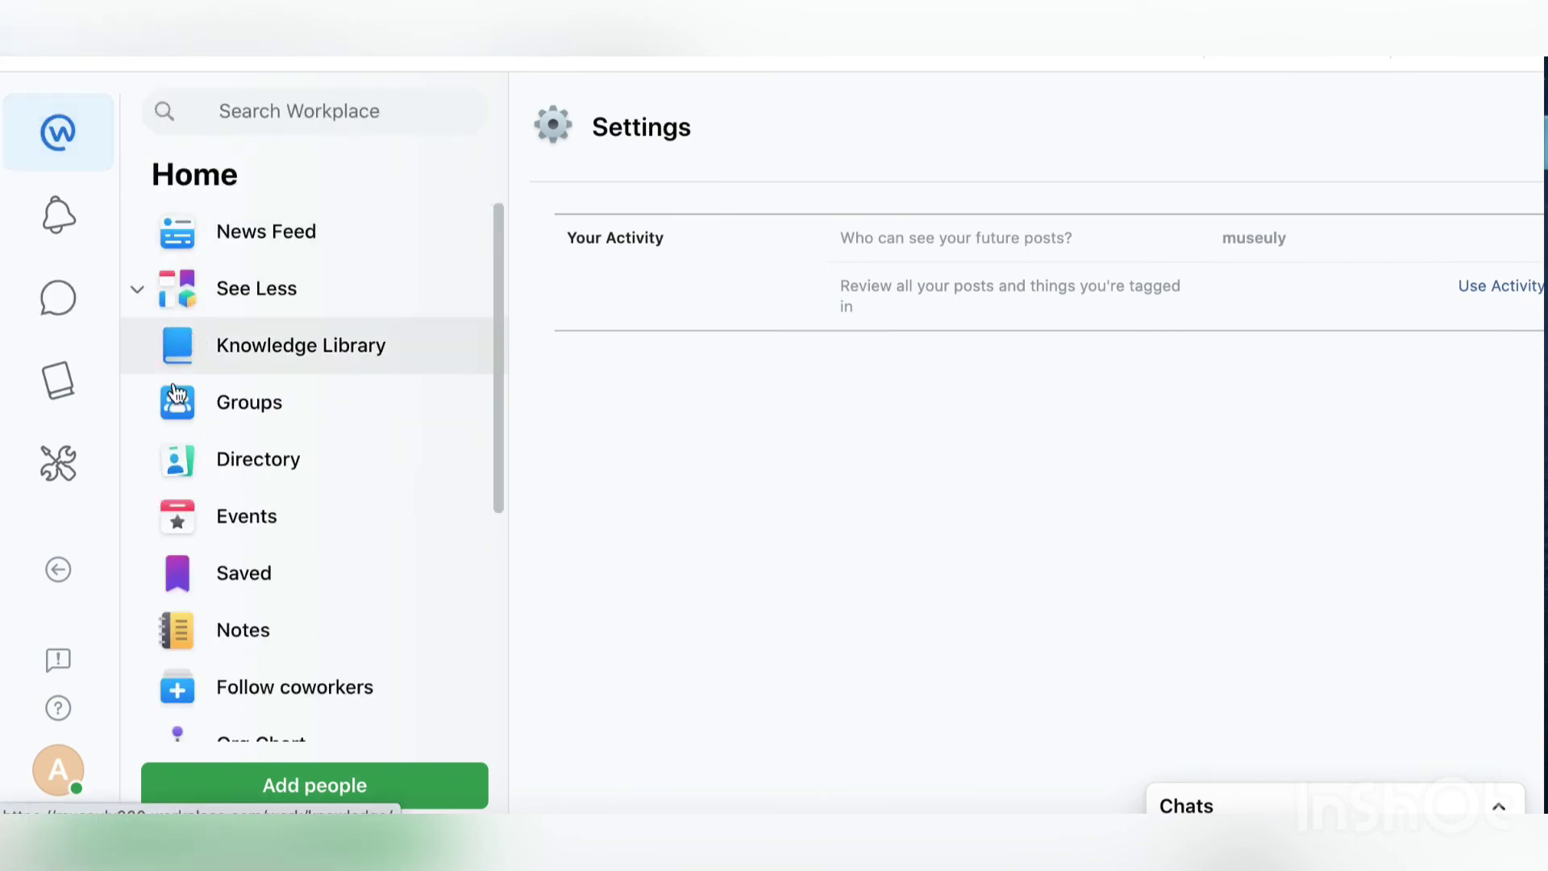
left_click(61, 571)
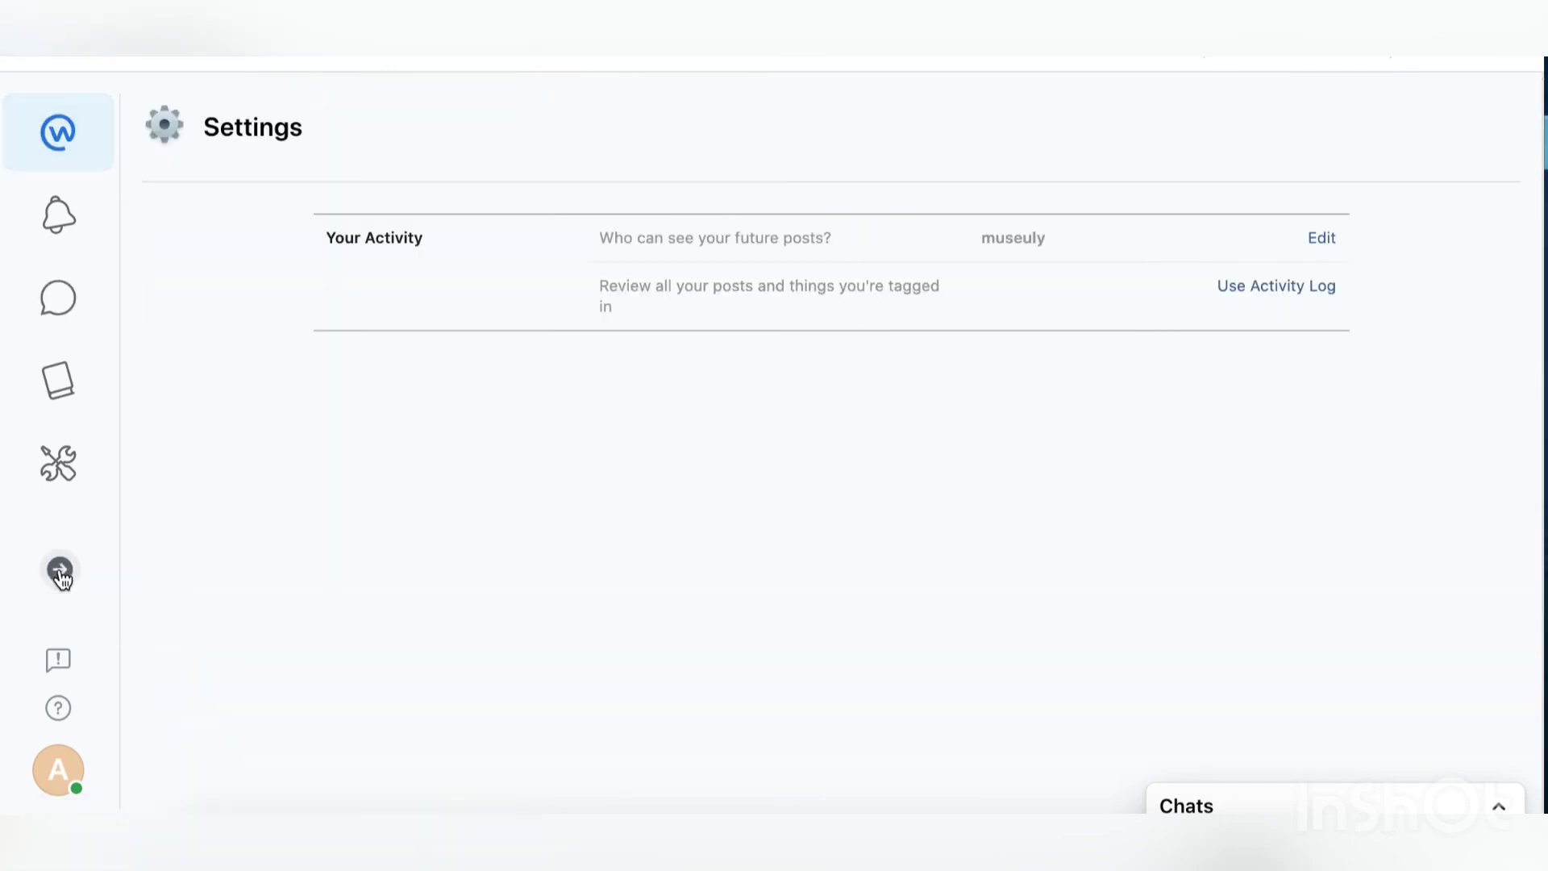
left_click(46, 160)
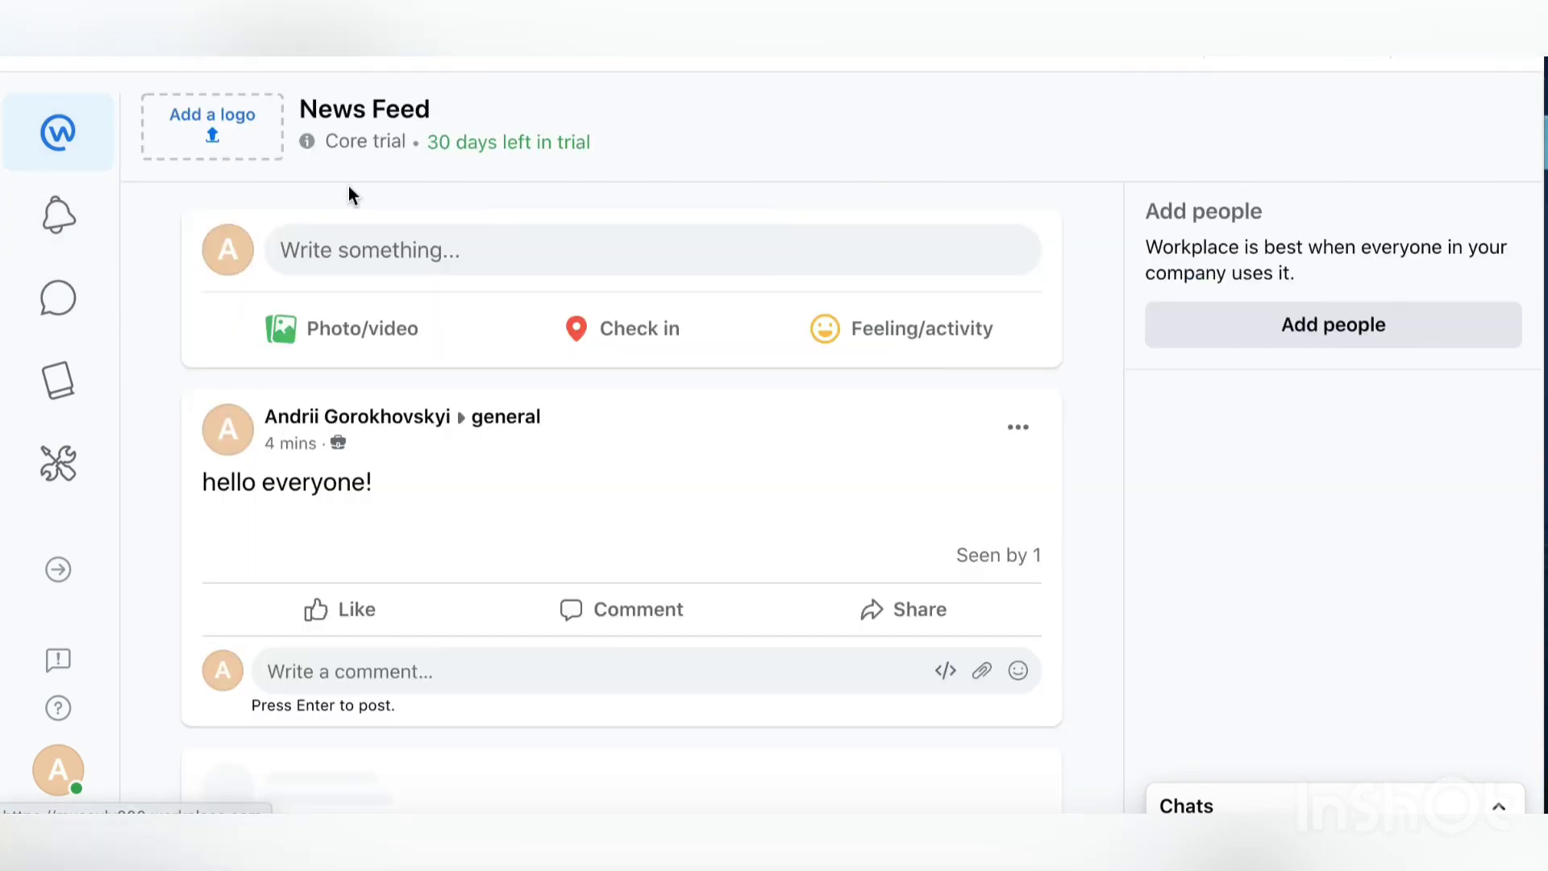
scroll(709, 279, "down", 3)
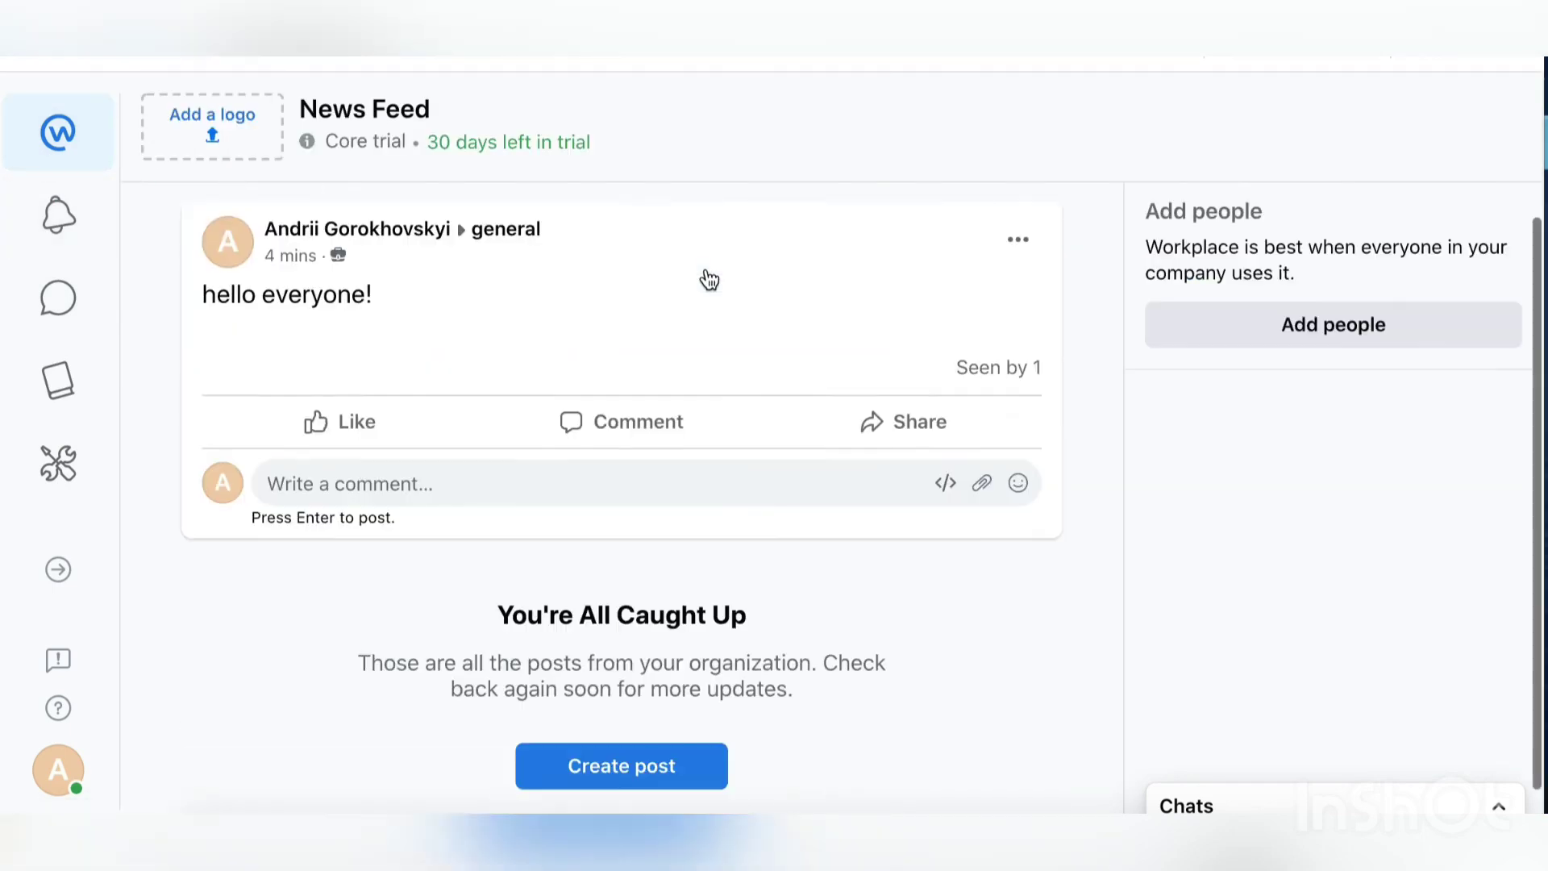